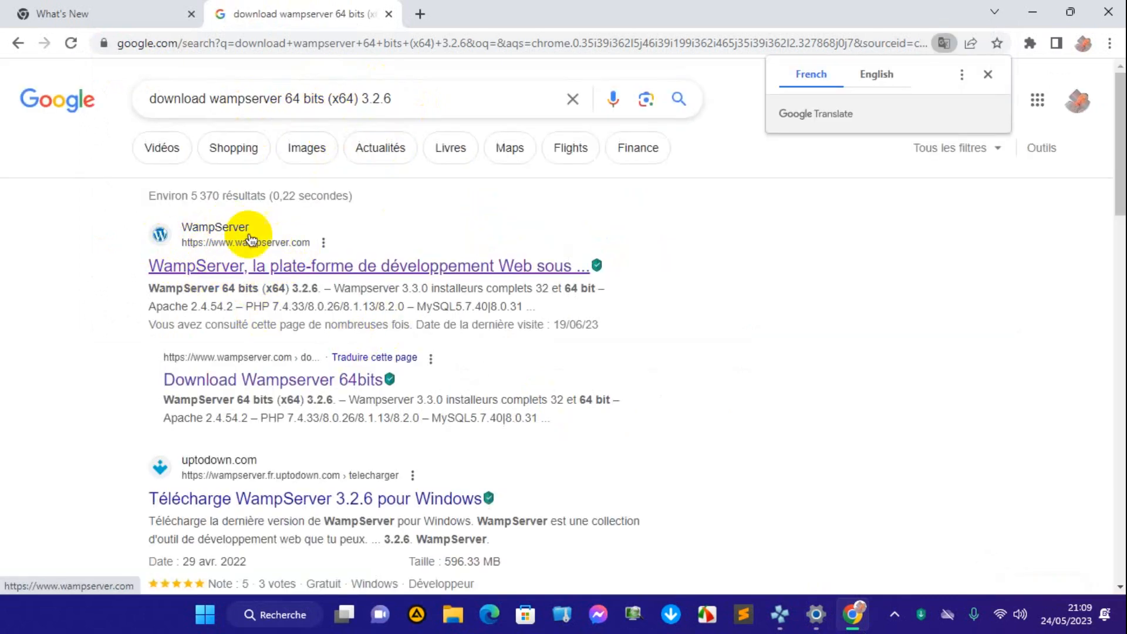
# Open the WampServer website from the search results and choose the WampServer 64 bits (x64) 3.2.6 download.
pyautogui.click(300, 271)
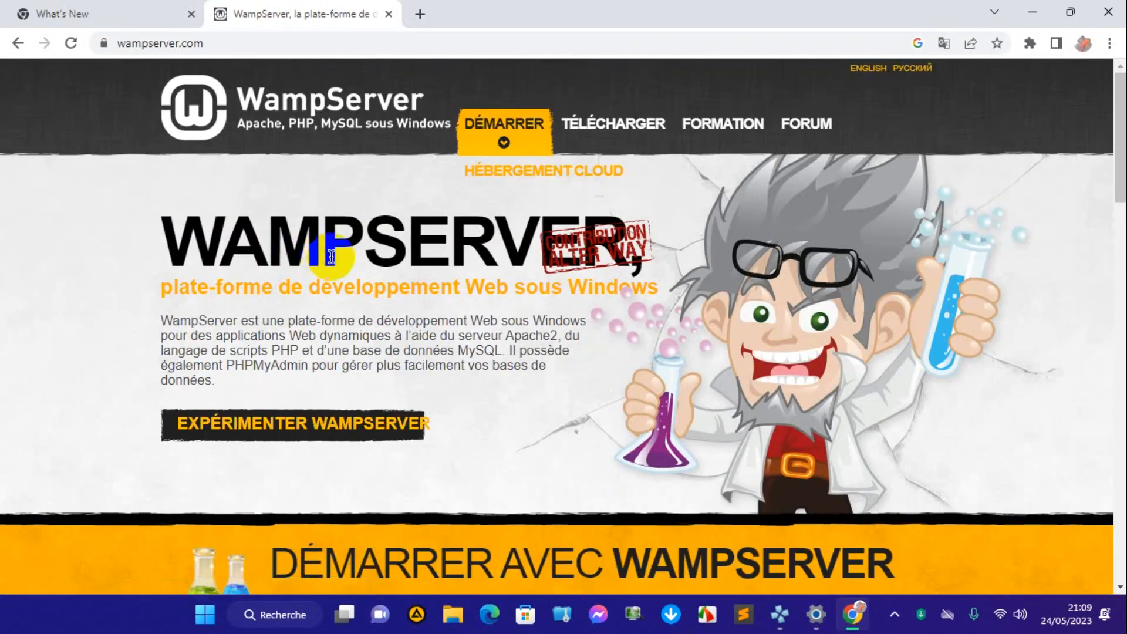
pyautogui.scroll(-3, 393, 376)
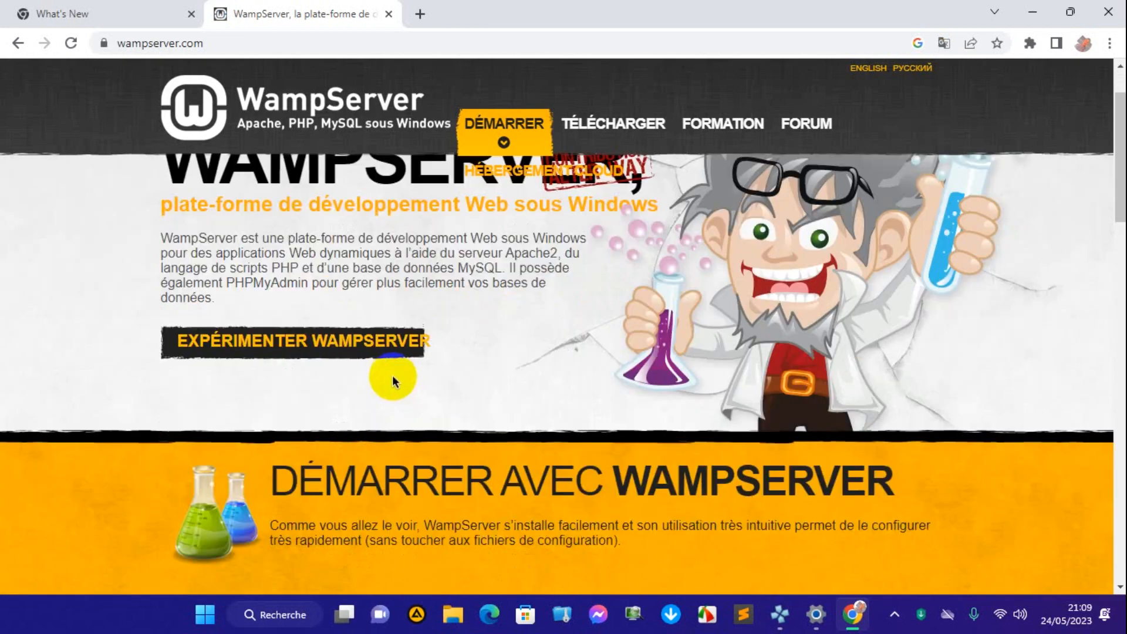
pyautogui.scroll(-3, 378, 358)
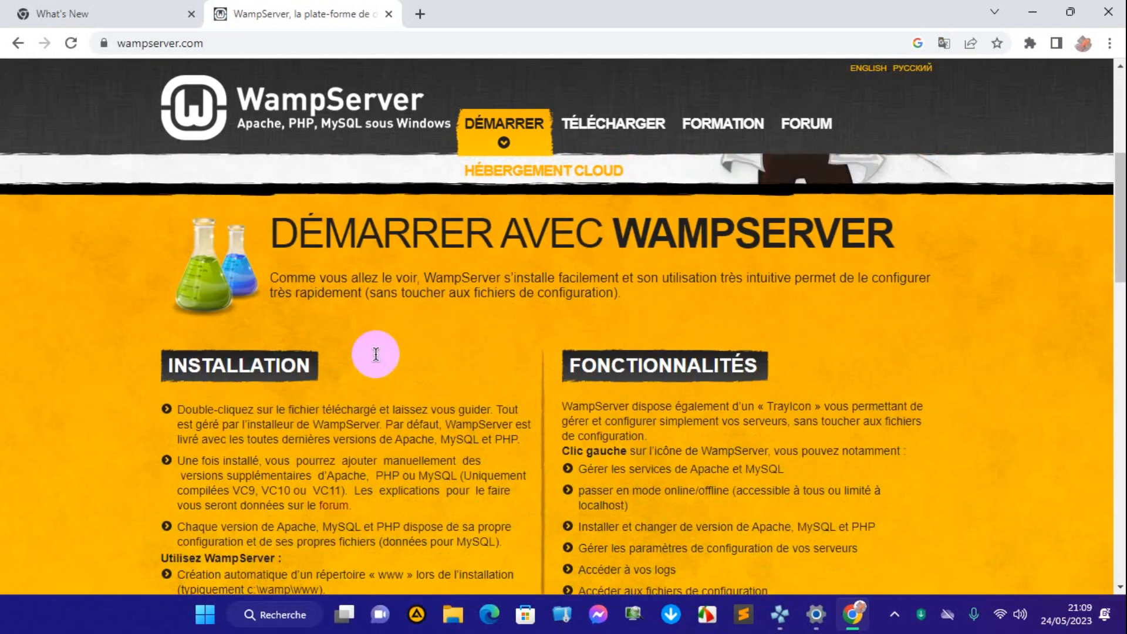
pyautogui.scroll(-7, 376, 353)
pyautogui.scroll(-6, 374, 354)
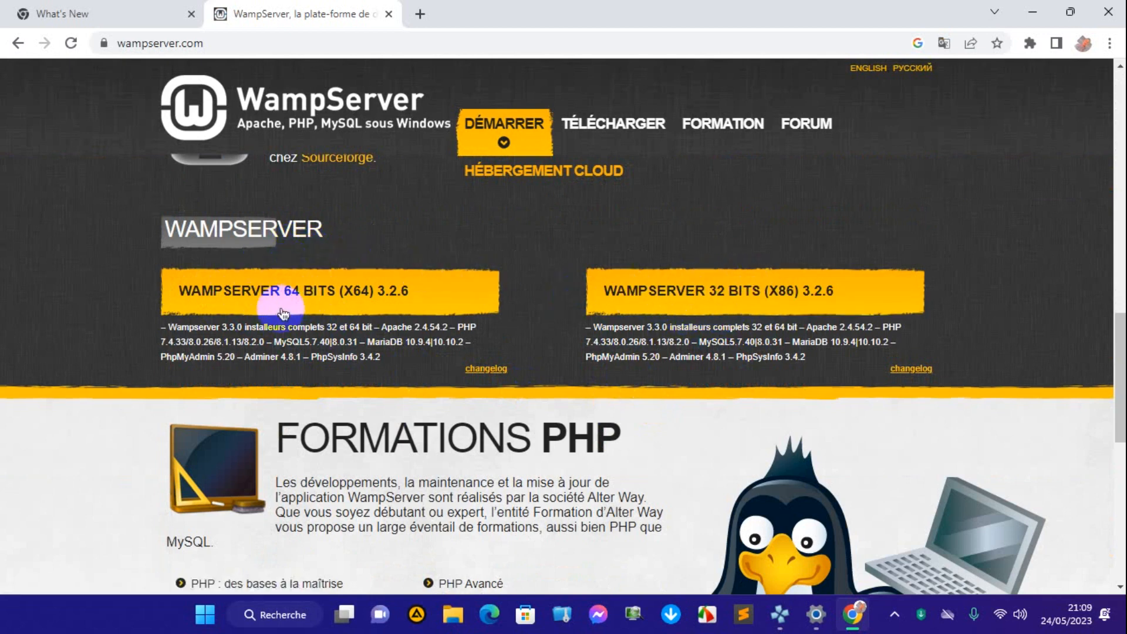
pyautogui.click(308, 295)
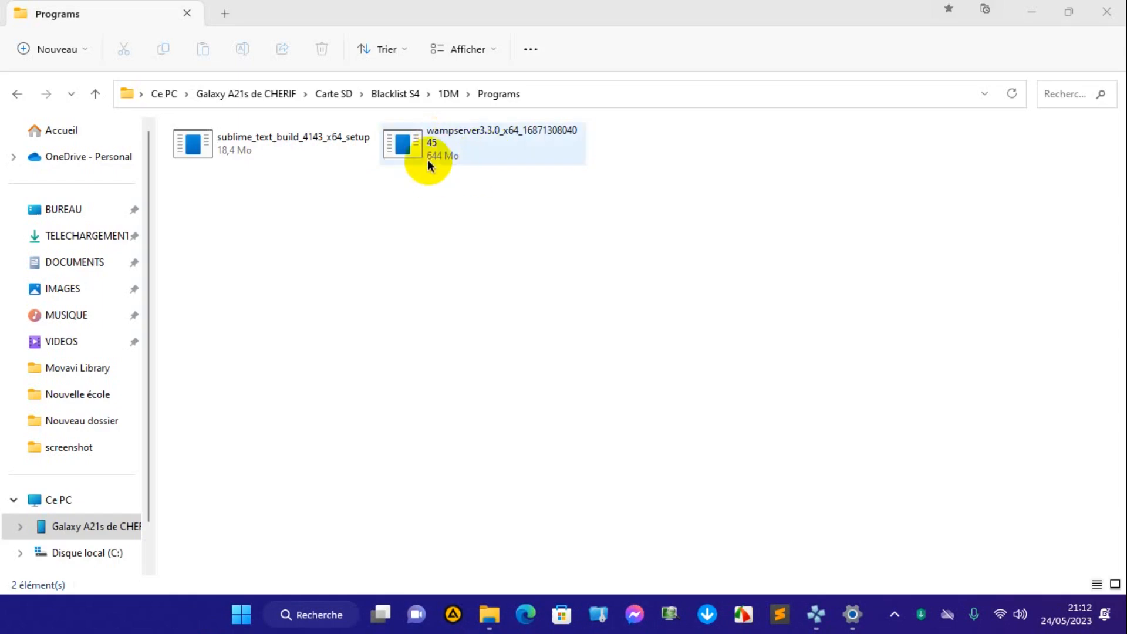
# Launch the wampserver3.3.0_x64 installer in the Programs folder, keep Français as the setup language, and accept the licence agreement.
pyautogui.click(444, 141)
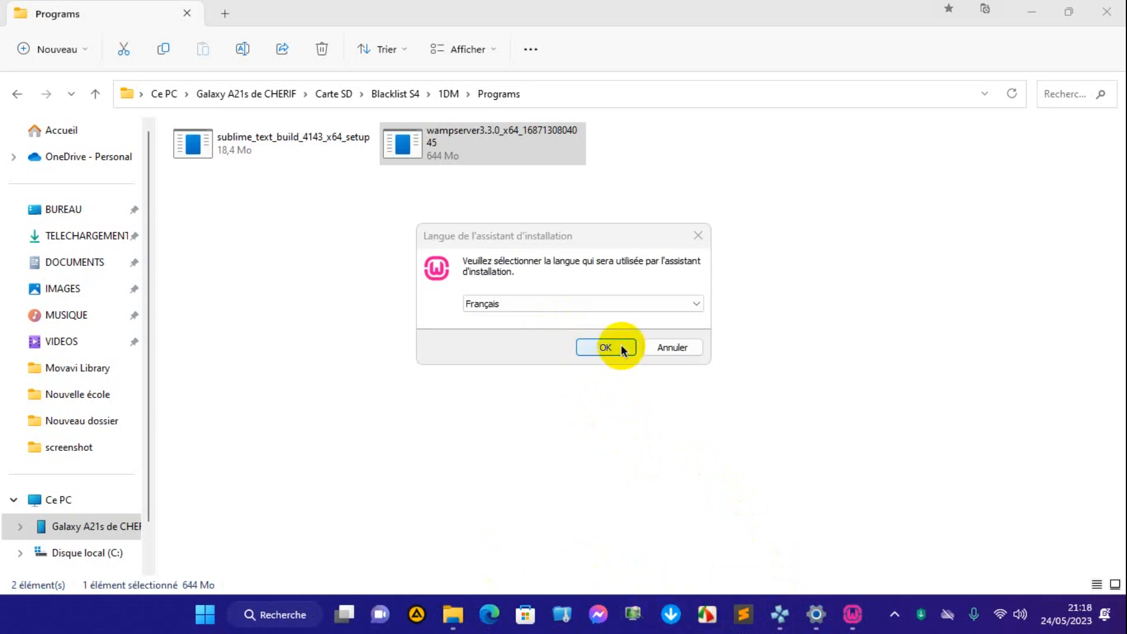
pyautogui.click(614, 347)
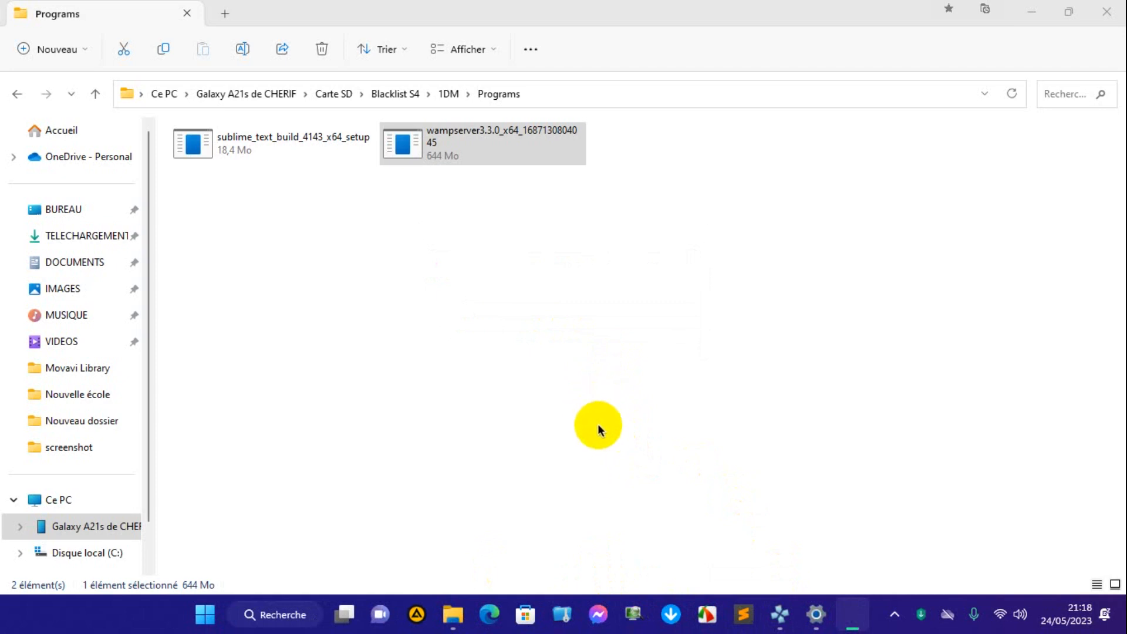
pyautogui.scroll(-6, 441, 384)
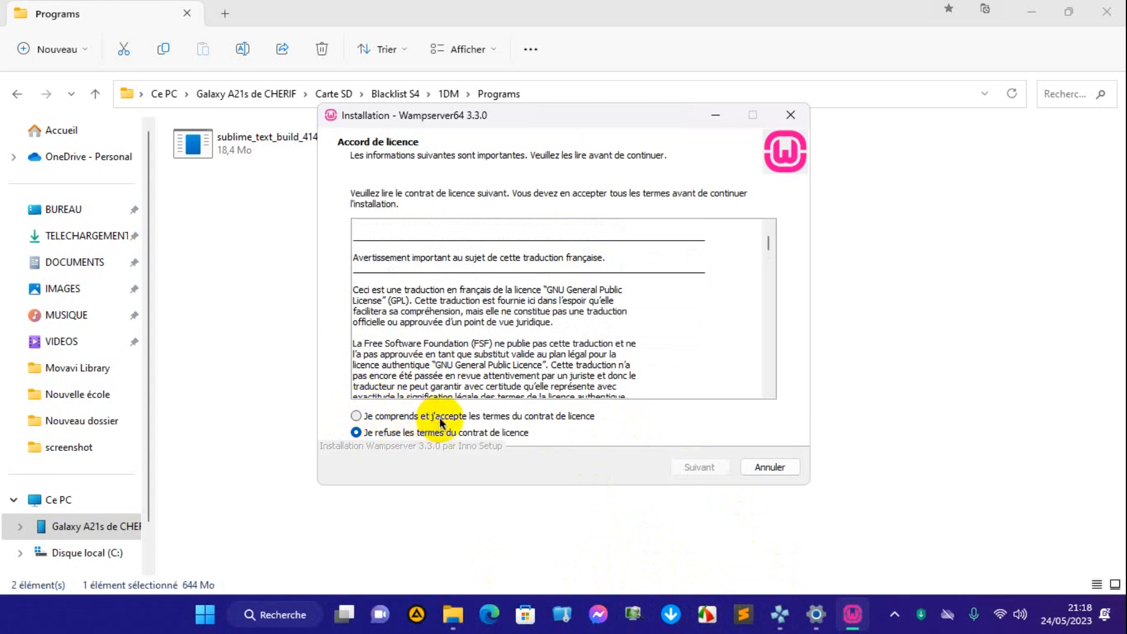
pyautogui.click(355, 416)
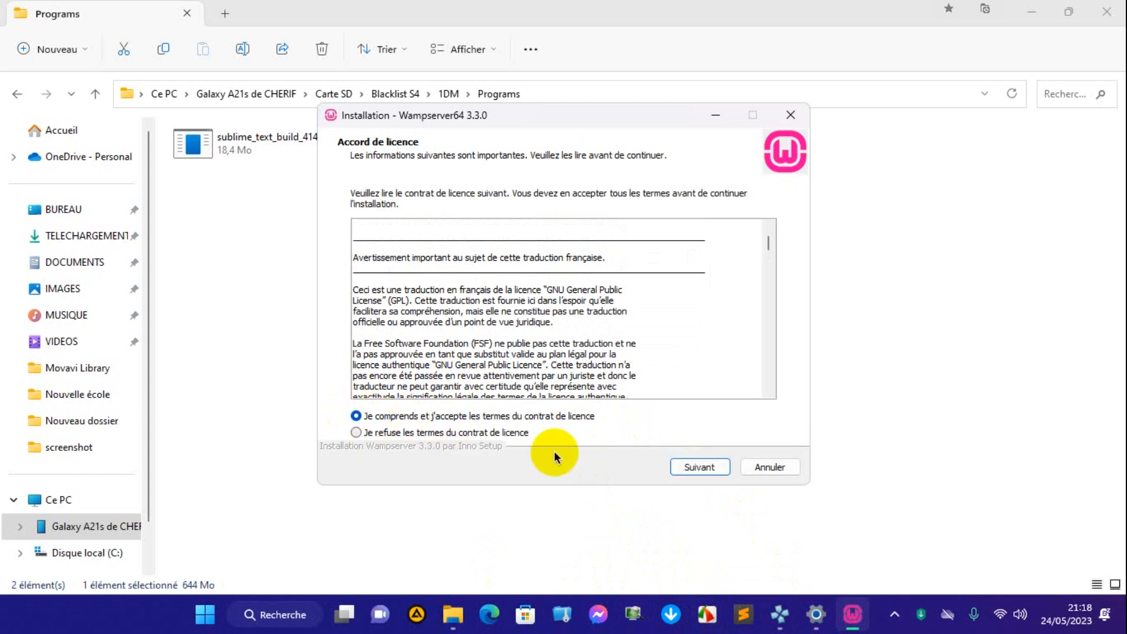
pyautogui.click(699, 467)
# Read through the installer's information page, covering the prerequisites and the download links for the VC packages.
pyautogui.scroll(-7, 496, 427)
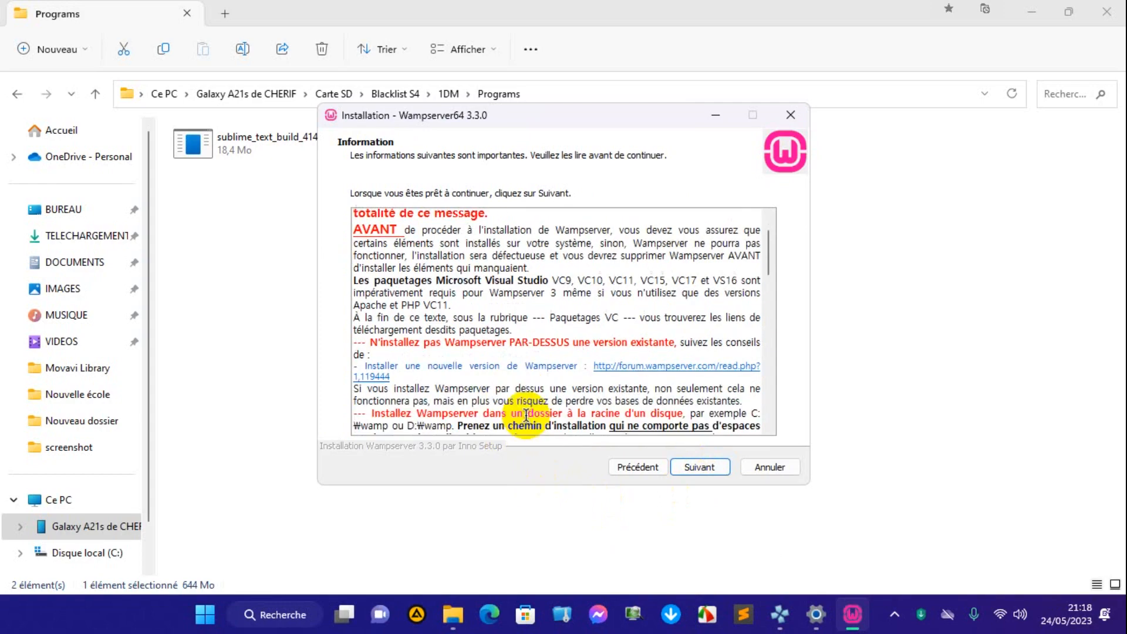
pyautogui.scroll(10, 597, 395)
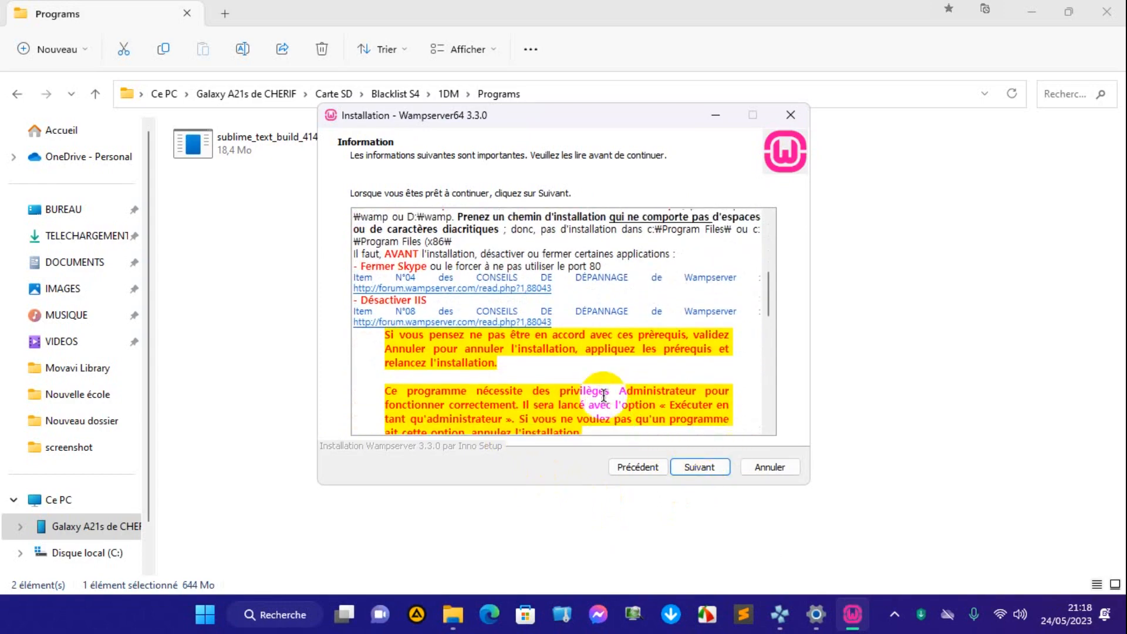
pyautogui.scroll(-10, 538, 315)
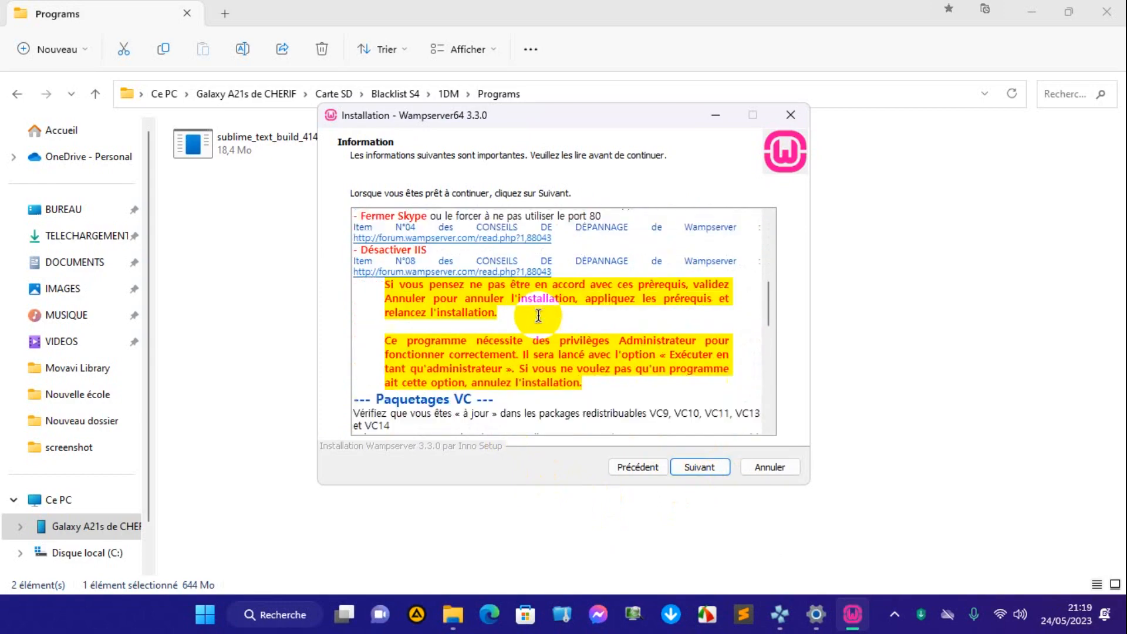
pyautogui.scroll(5, 528, 323)
pyautogui.scroll(-2, 520, 331)
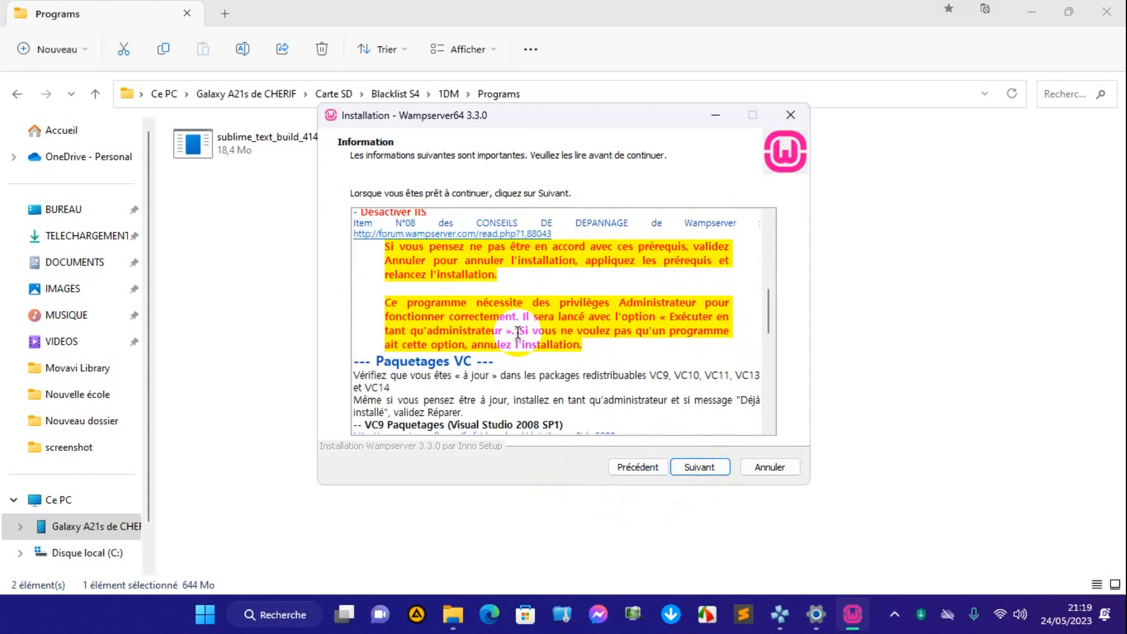
pyautogui.scroll(-3, 453, 360)
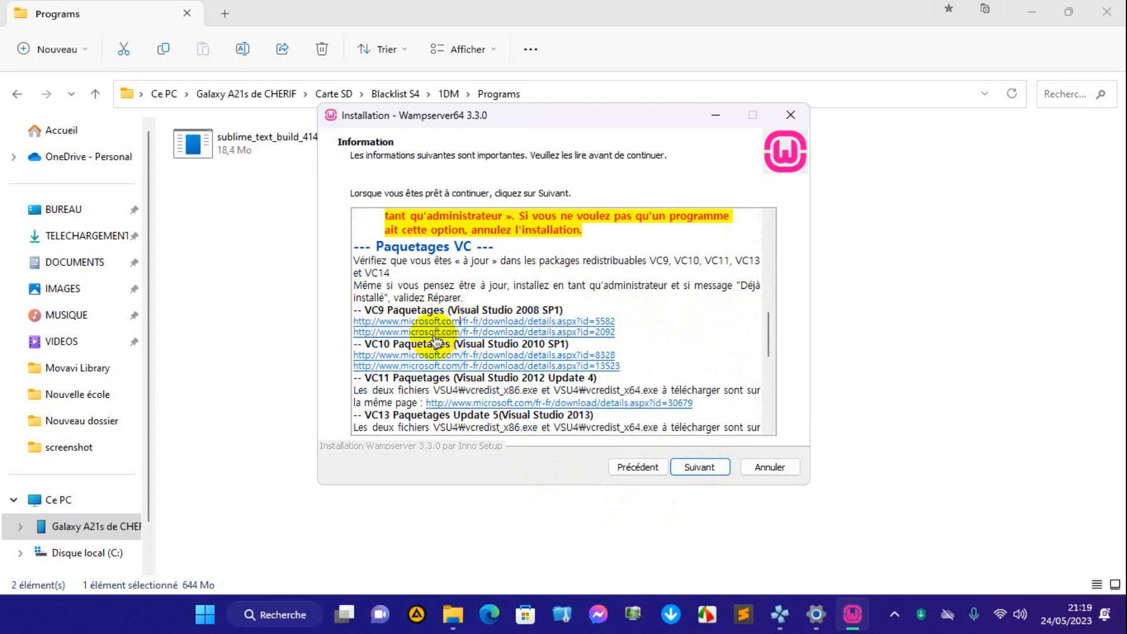
pyautogui.scroll(-10, 430, 336)
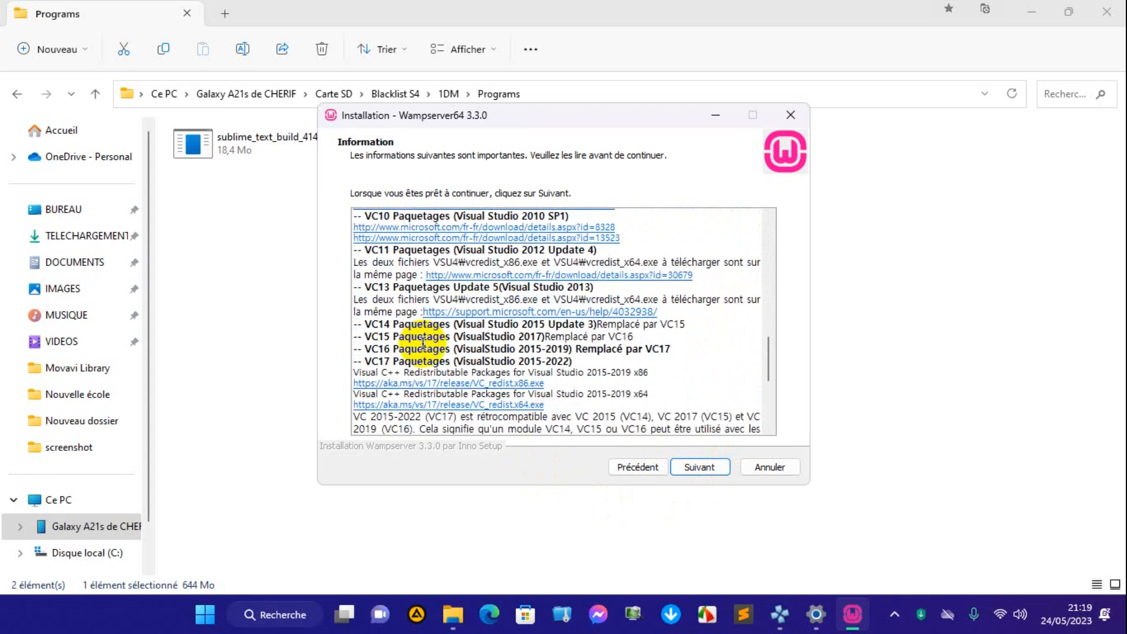
pyautogui.scroll(-1, 422, 344)
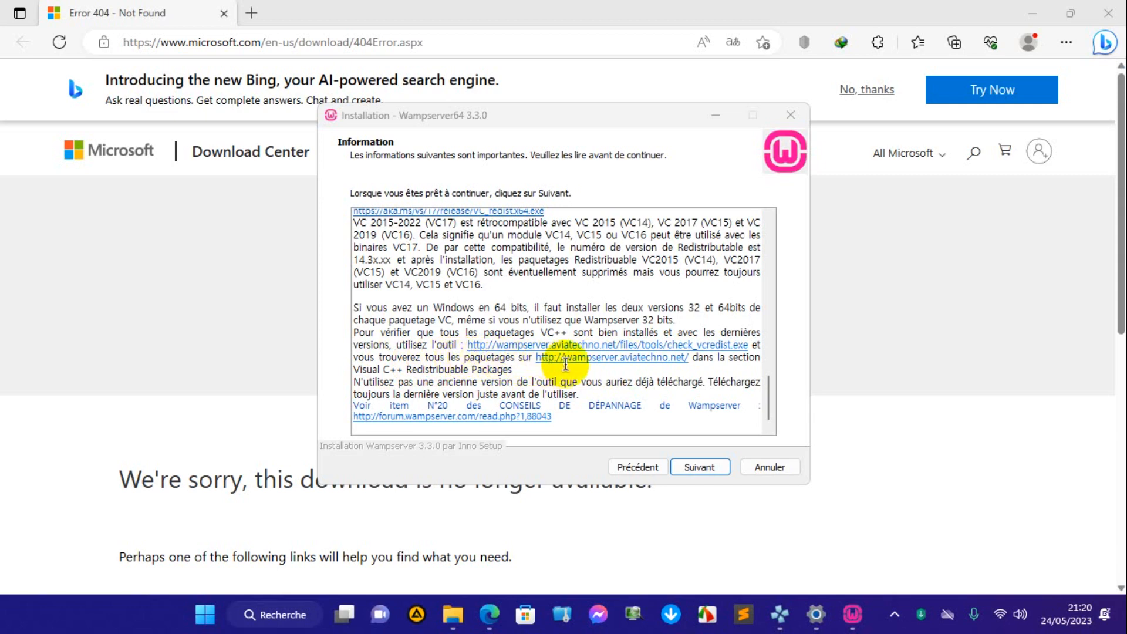
# Open the wampserver.aviatechno.net link from the installer's information page and continue past the Kaspersky untrusted-site warning.
pyautogui.click(588, 360)
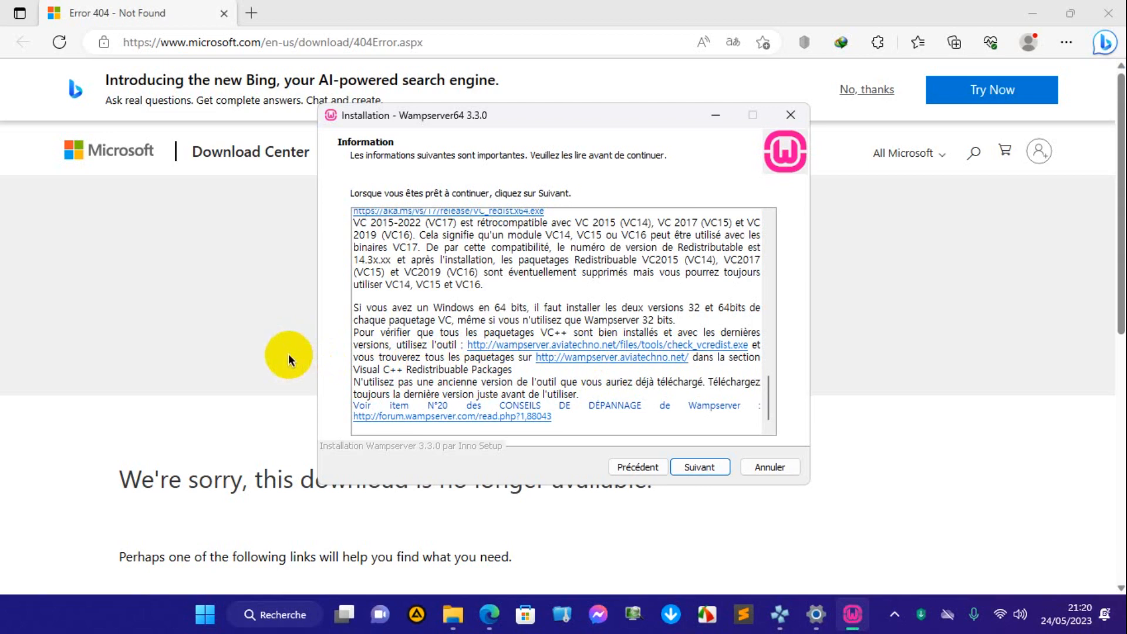
pyautogui.click(630, 362)
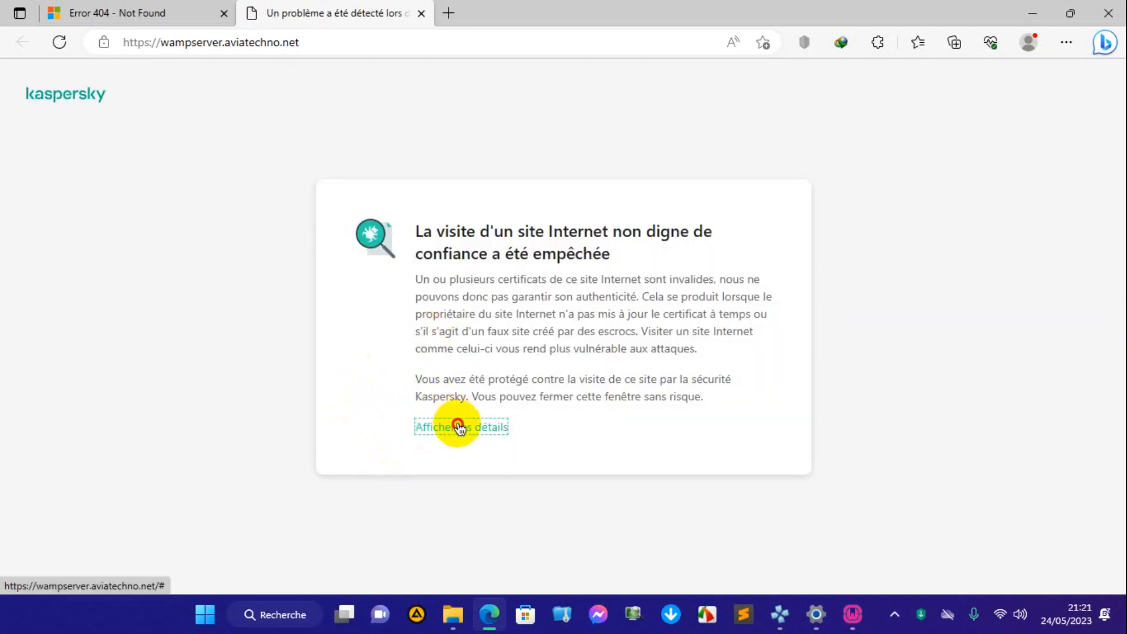
pyautogui.click(460, 428)
pyautogui.click(582, 487)
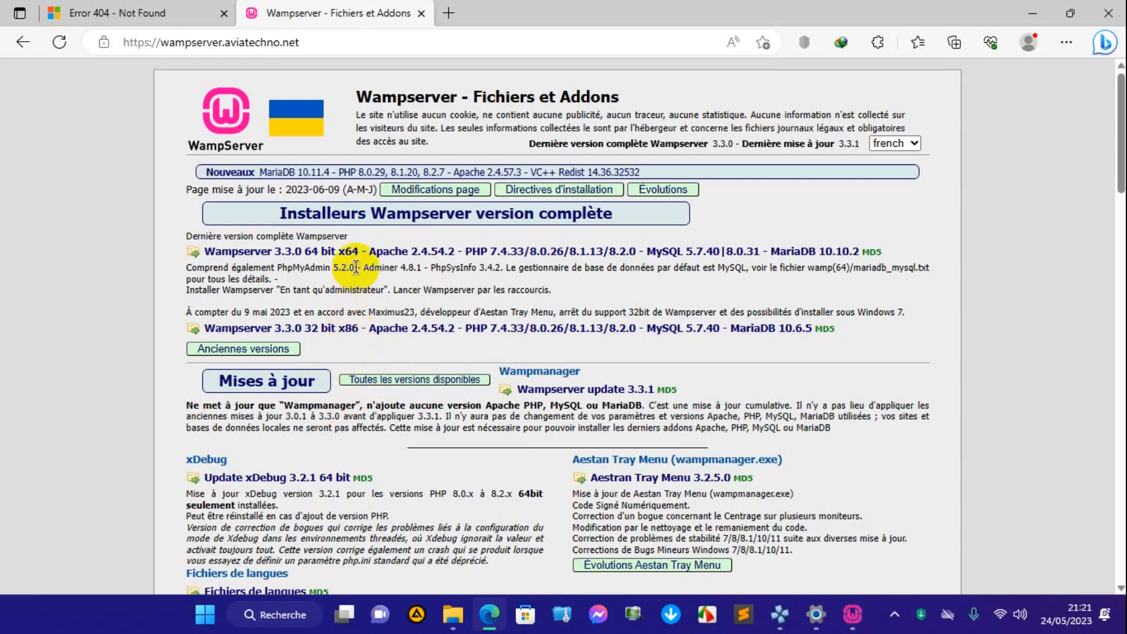
# Download All VC Redistribuable Packages (x86_x64) (32 & 64bits) from the zip files section as all_vc_redist_x86_x64.zip.
pyautogui.scroll(-10, 355, 266)
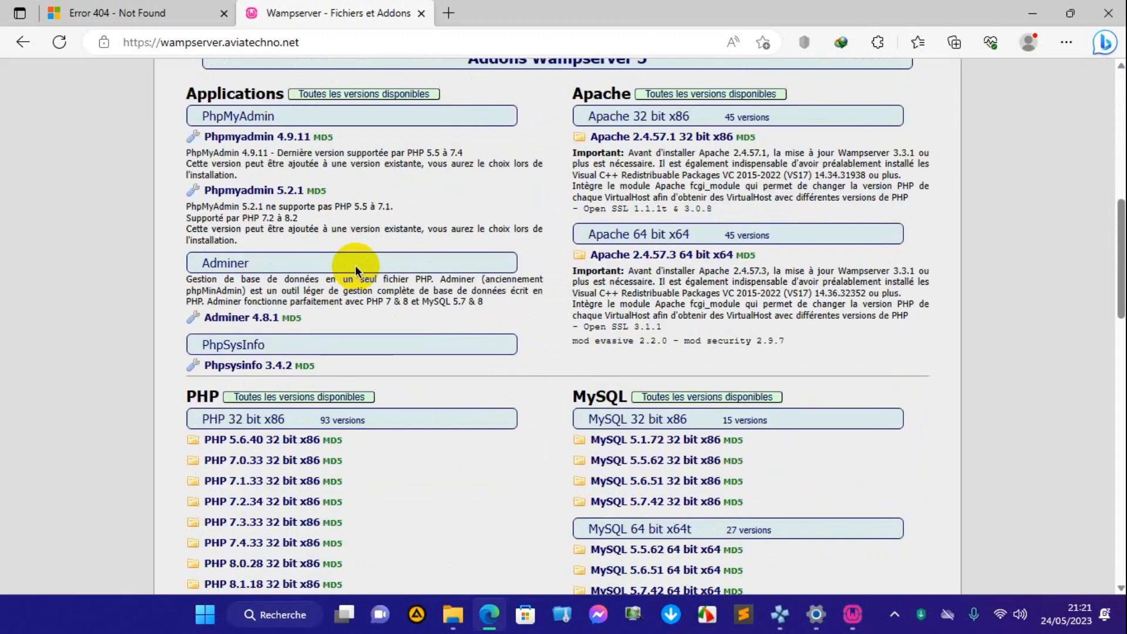
pyautogui.scroll(-15, 354, 265)
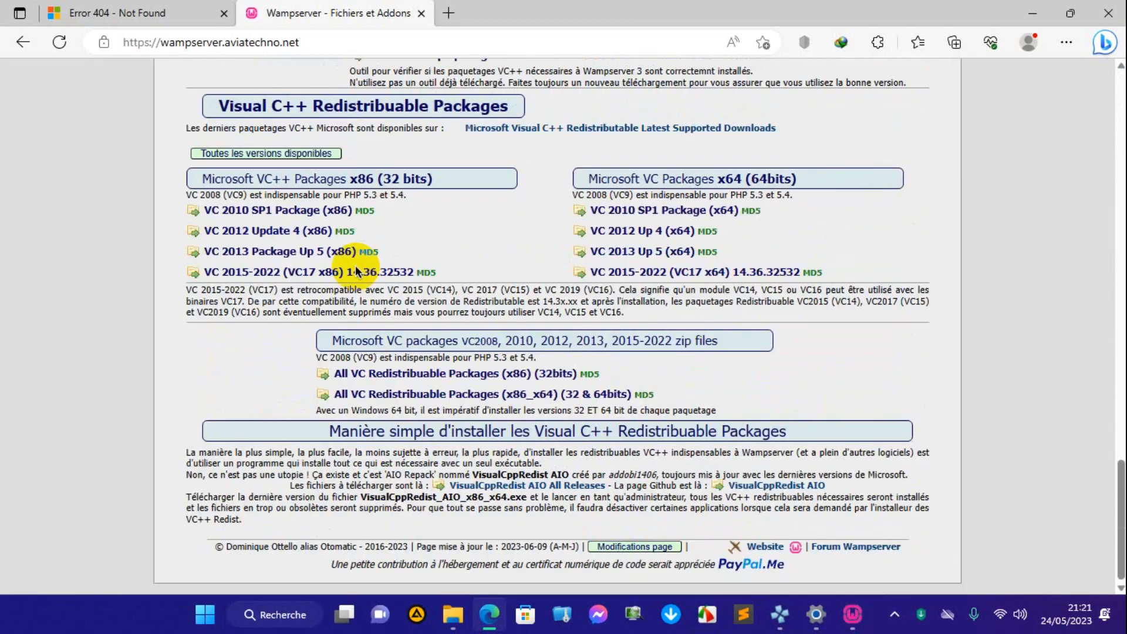
pyautogui.scroll(4, 356, 271)
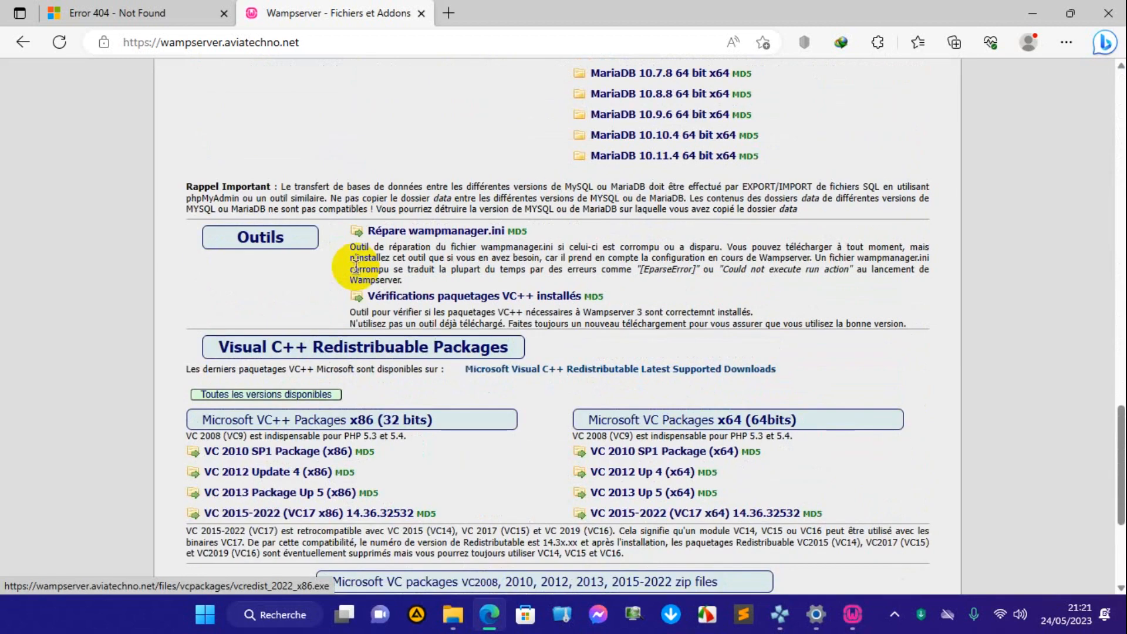
pyautogui.scroll(-4, 383, 470)
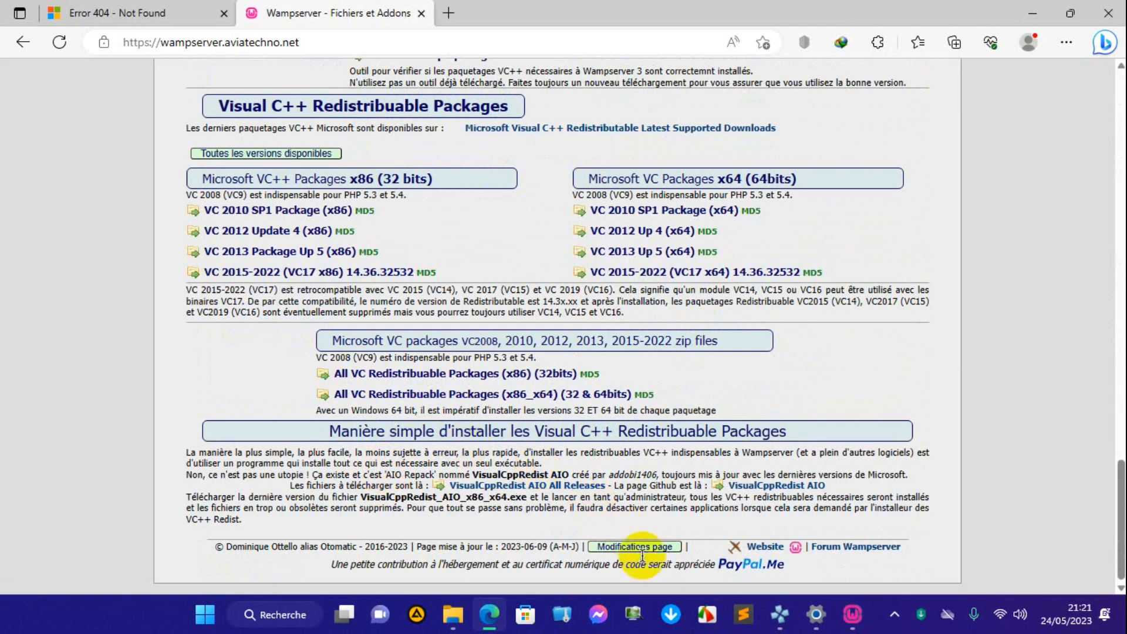
pyautogui.click(706, 626)
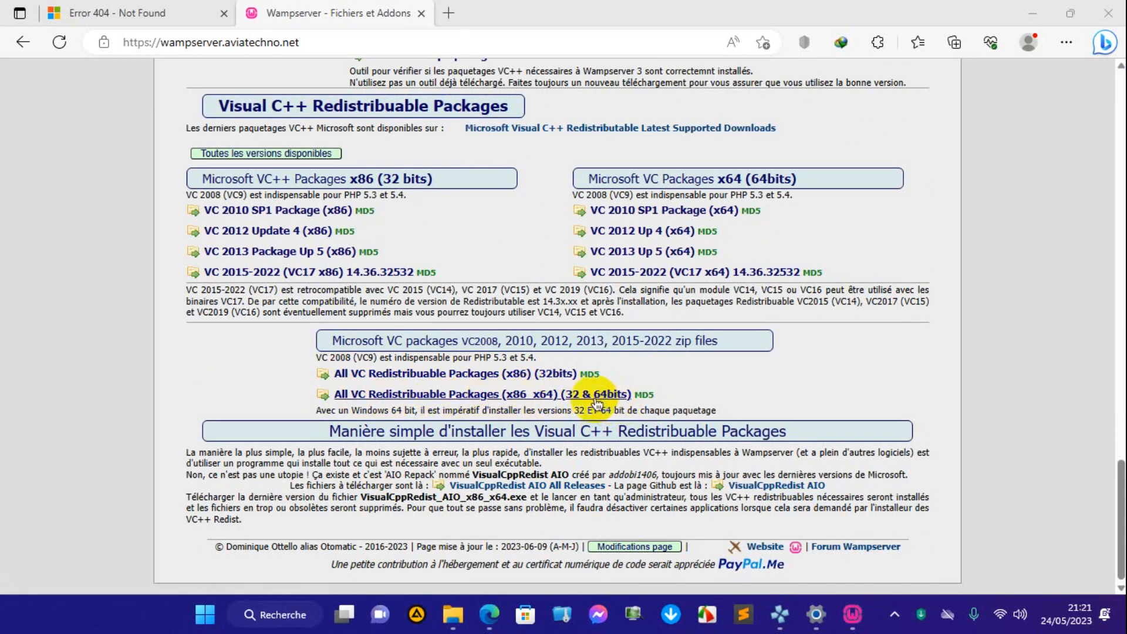
pyautogui.click(450, 398)
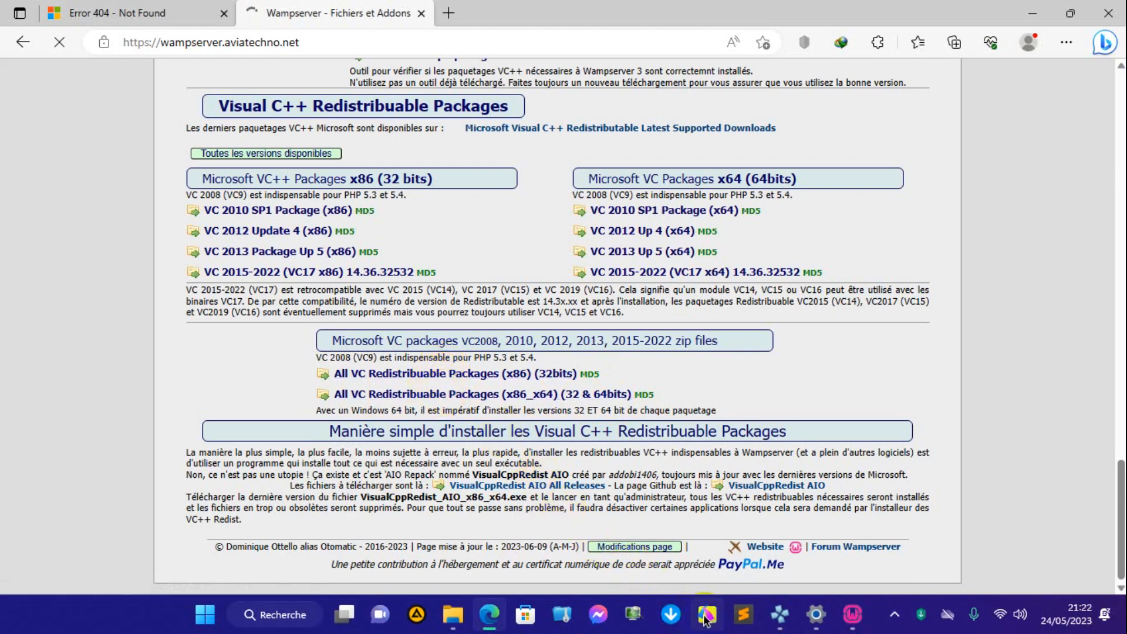
pyautogui.click(539, 402)
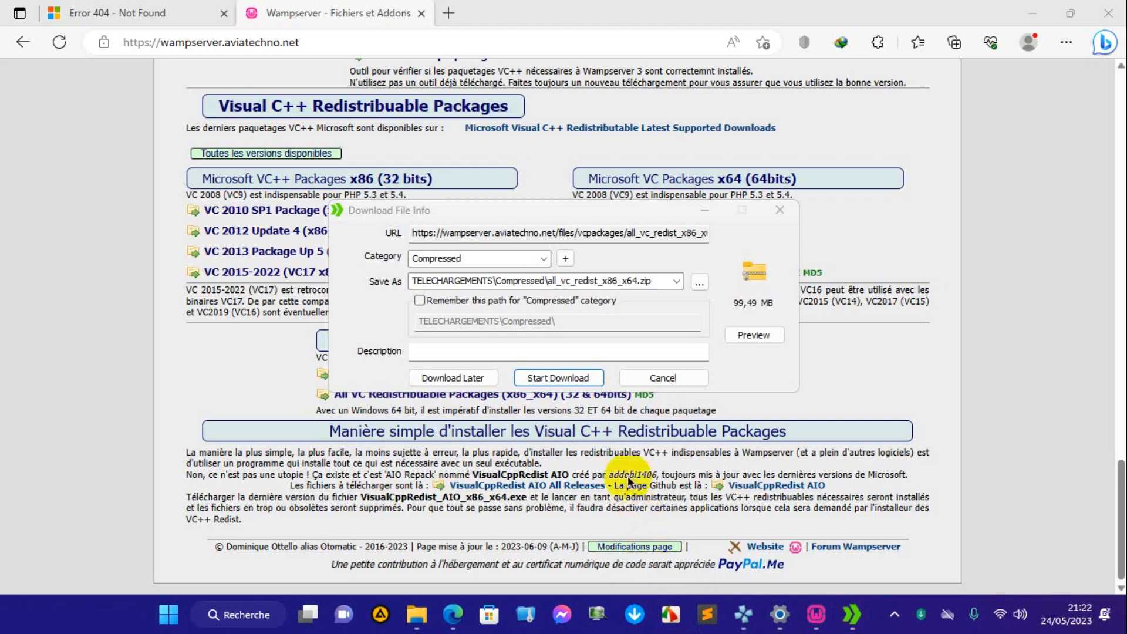
pyautogui.click(574, 378)
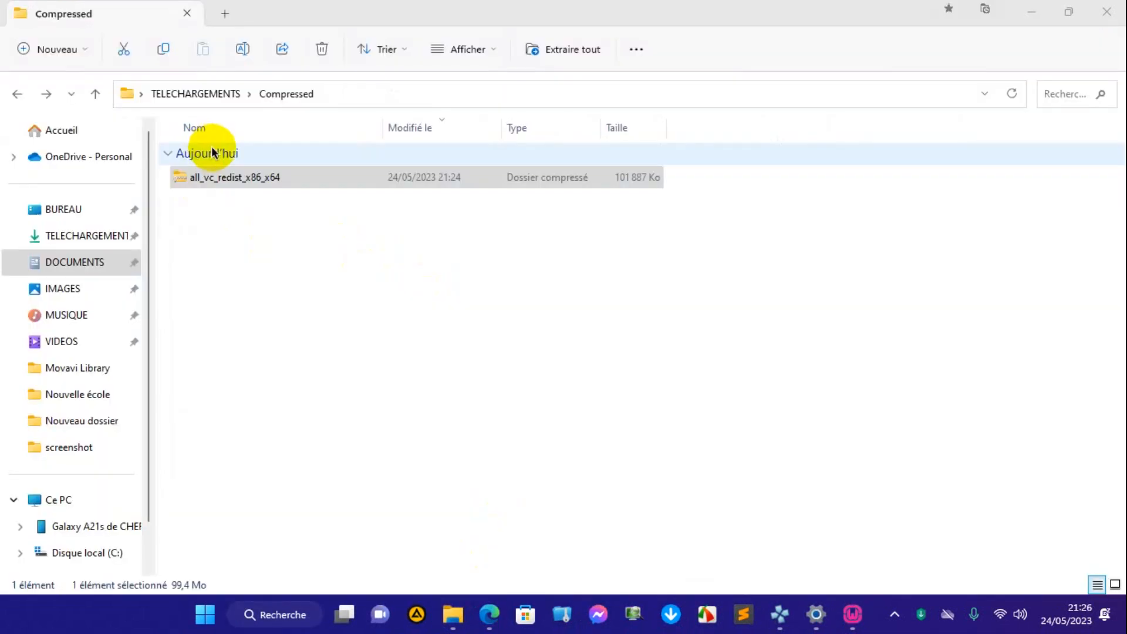
# Open the downloaded all_vc_redist_x86_x64 archive from the Compressed folder with WinRAR archiver.
pyautogui.click(226, 183)
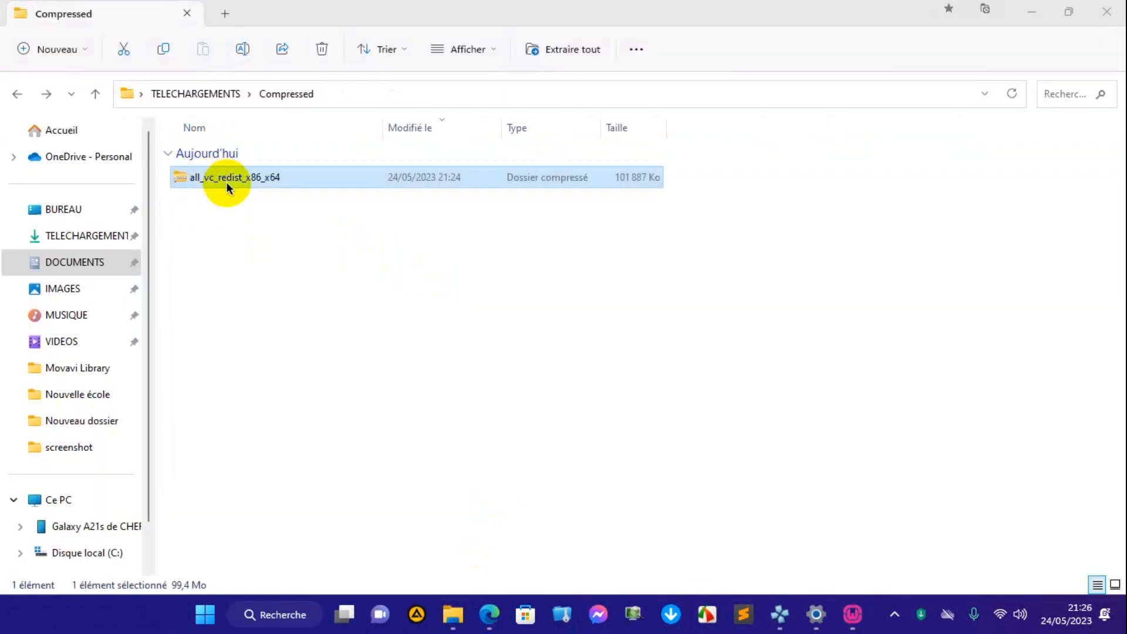
pyautogui.rightClick(273, 178)
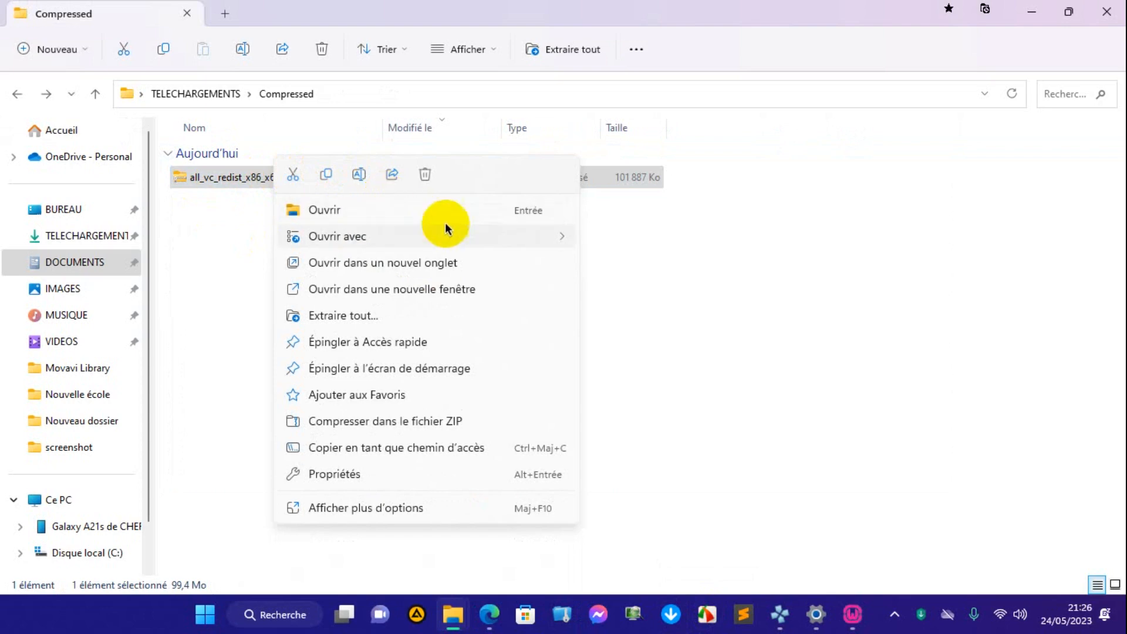
pyautogui.moveTo(468, 237)
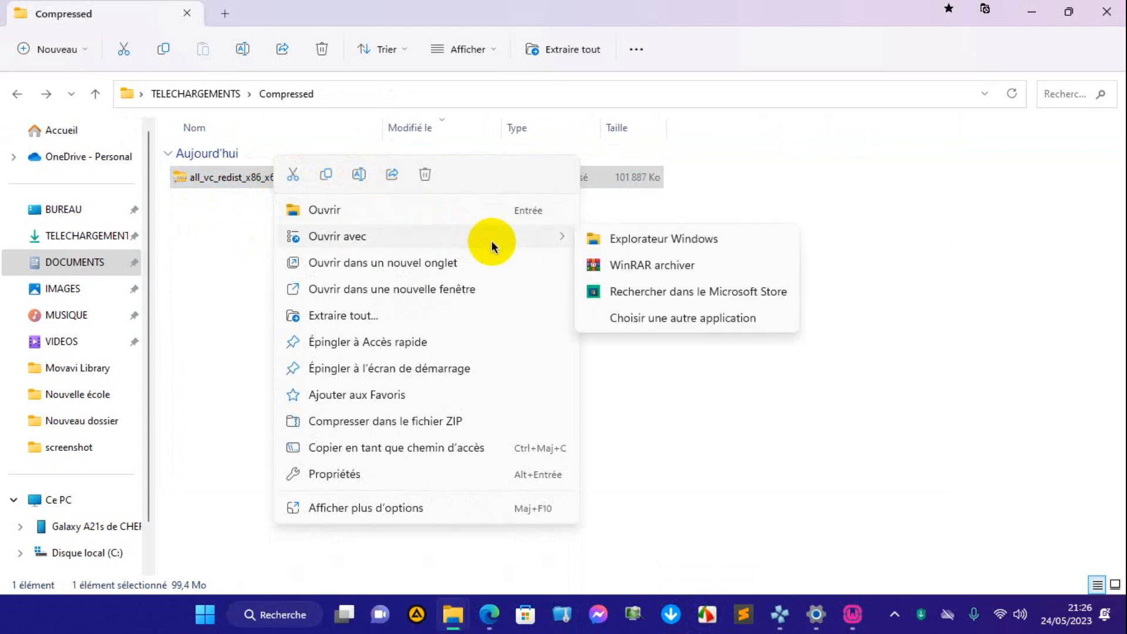
pyautogui.click(628, 262)
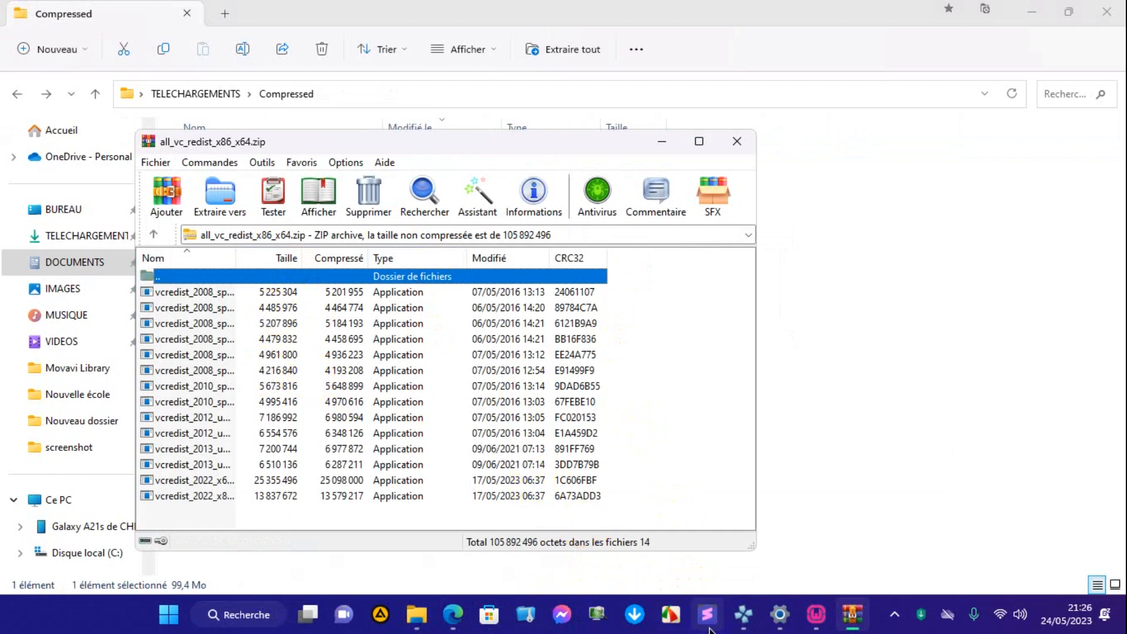
pyautogui.click(679, 627)
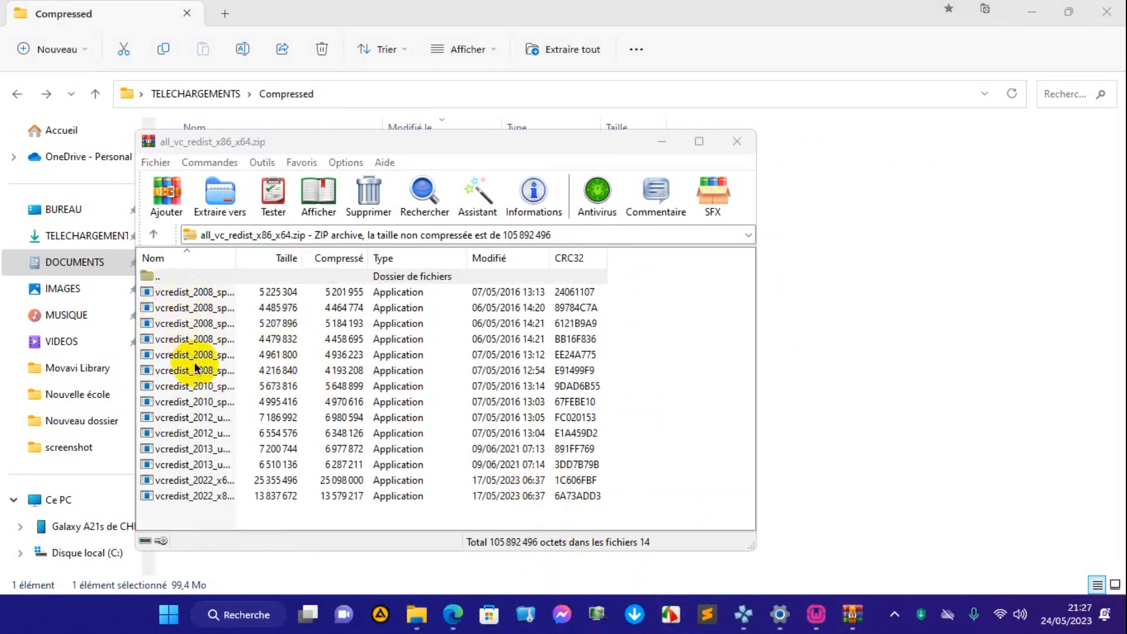
# Install the first vcredist_2008 package listed in the archive, accepting the licence terms and finishing its setup.
pyautogui.doubleClick(206, 292)
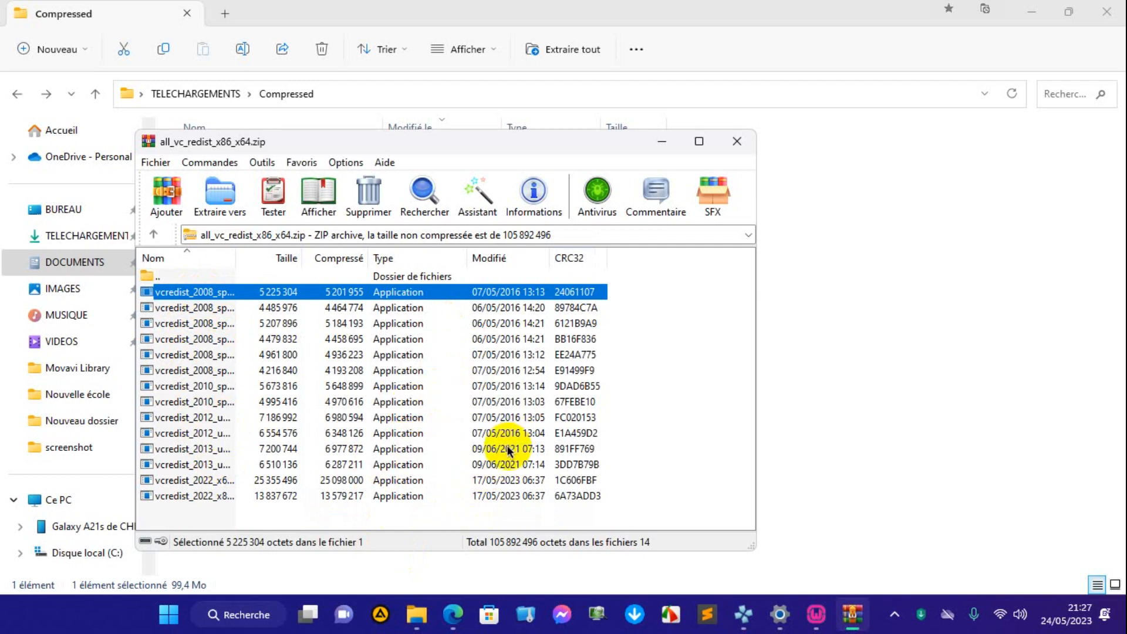
pyautogui.press('Return')
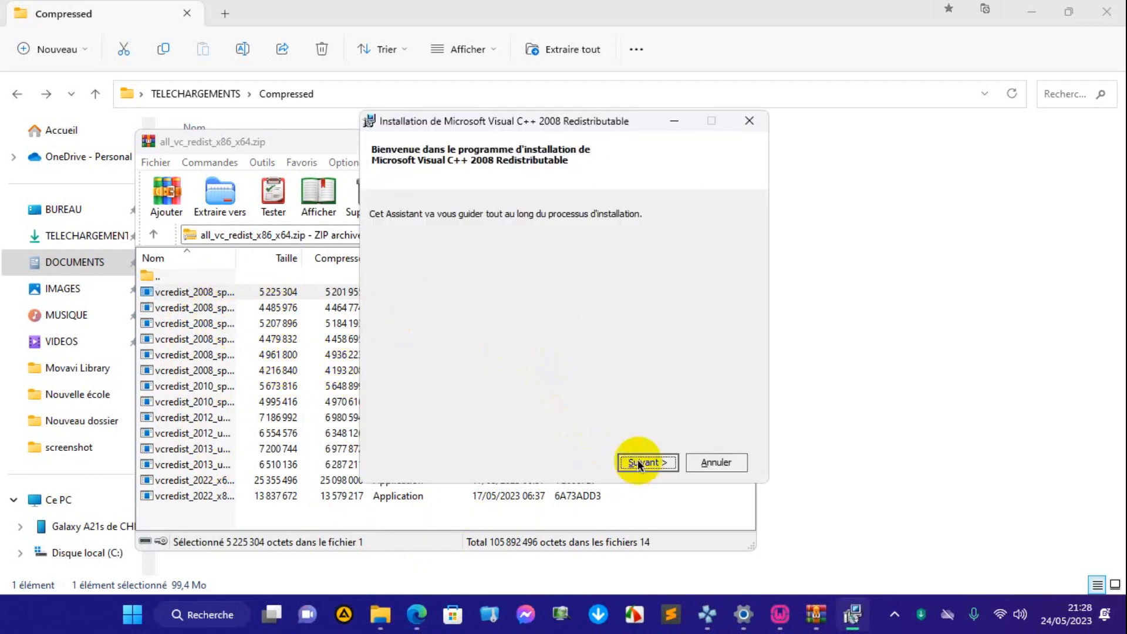
pyautogui.click(643, 462)
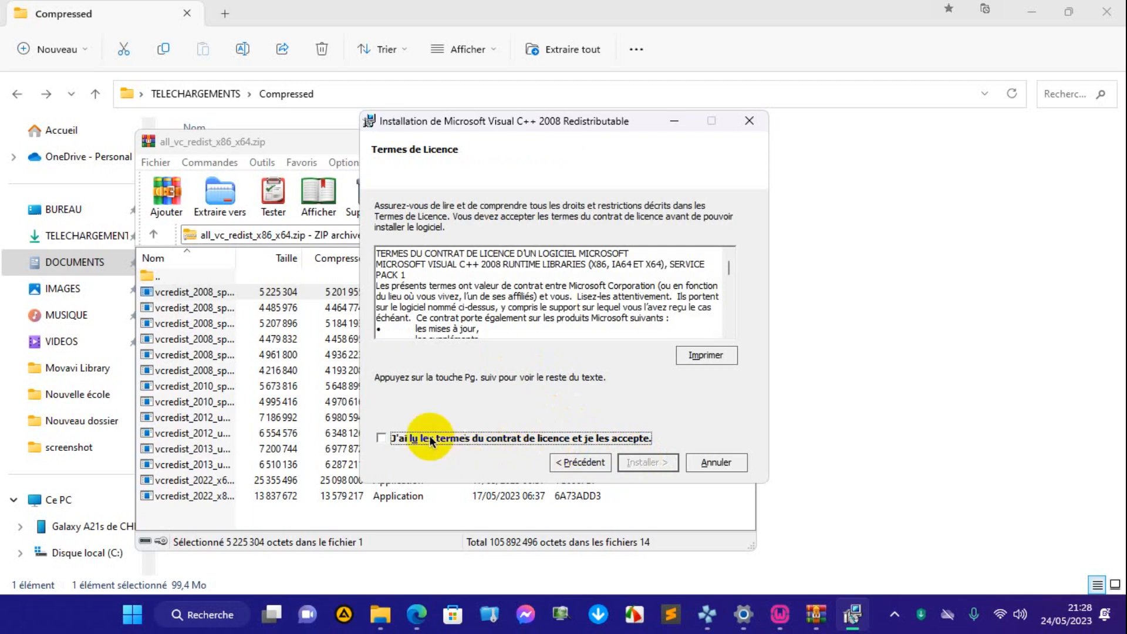
pyautogui.click(378, 439)
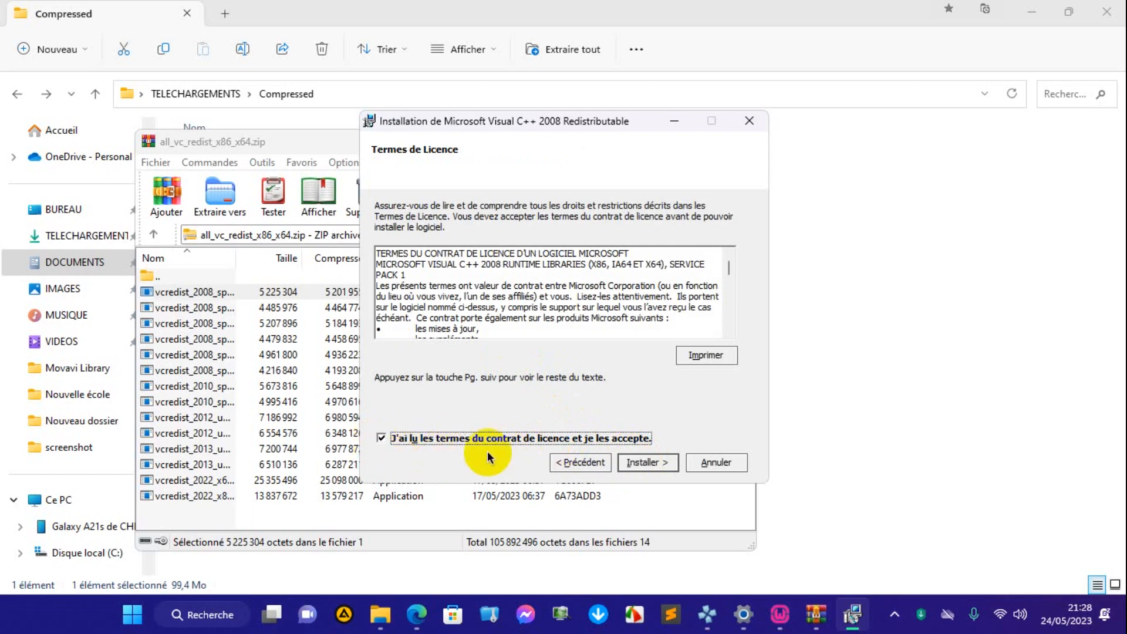
pyautogui.click(643, 462)
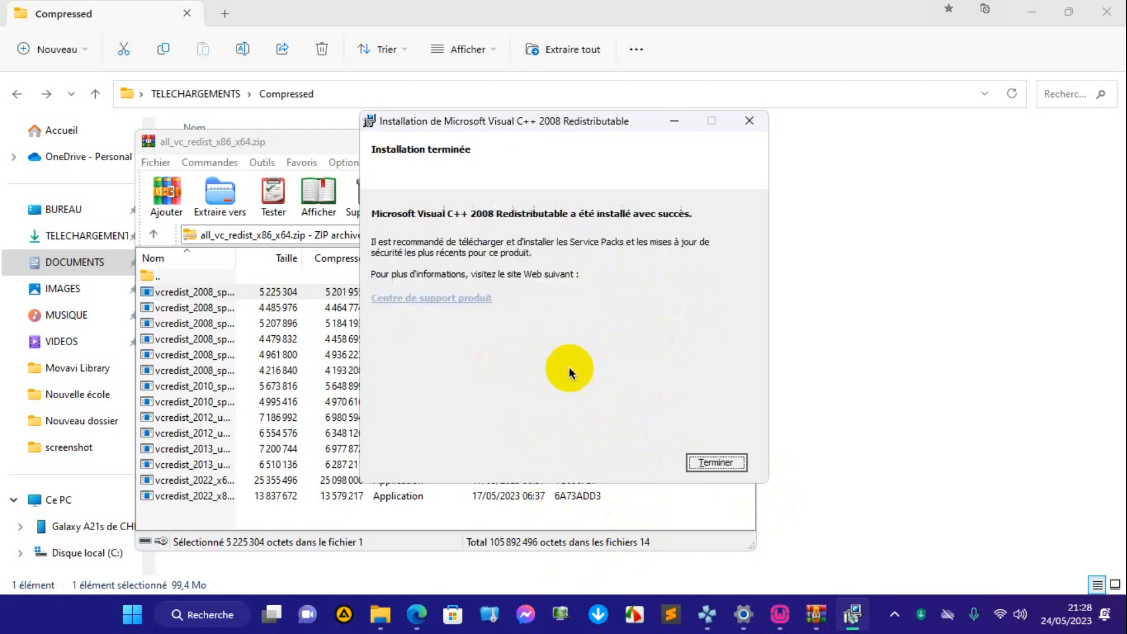
pyautogui.click(710, 463)
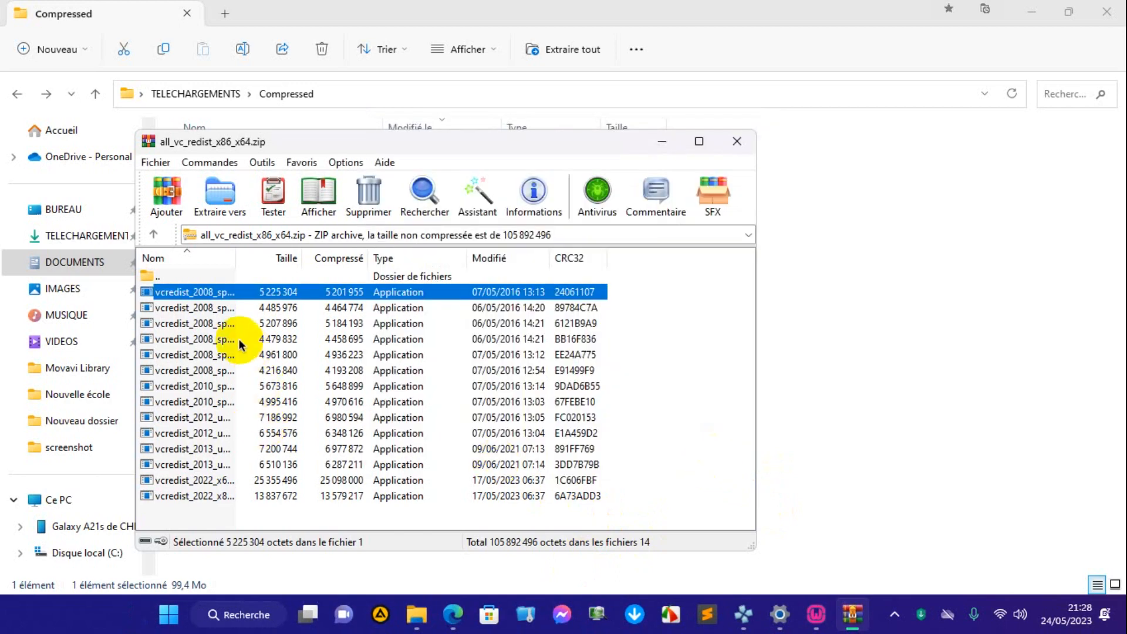
# Run the second vcredist_2008 package in the archive, accept its licence terms and complete the installation.
pyautogui.click(209, 307)
pyautogui.doubleClick(210, 308)
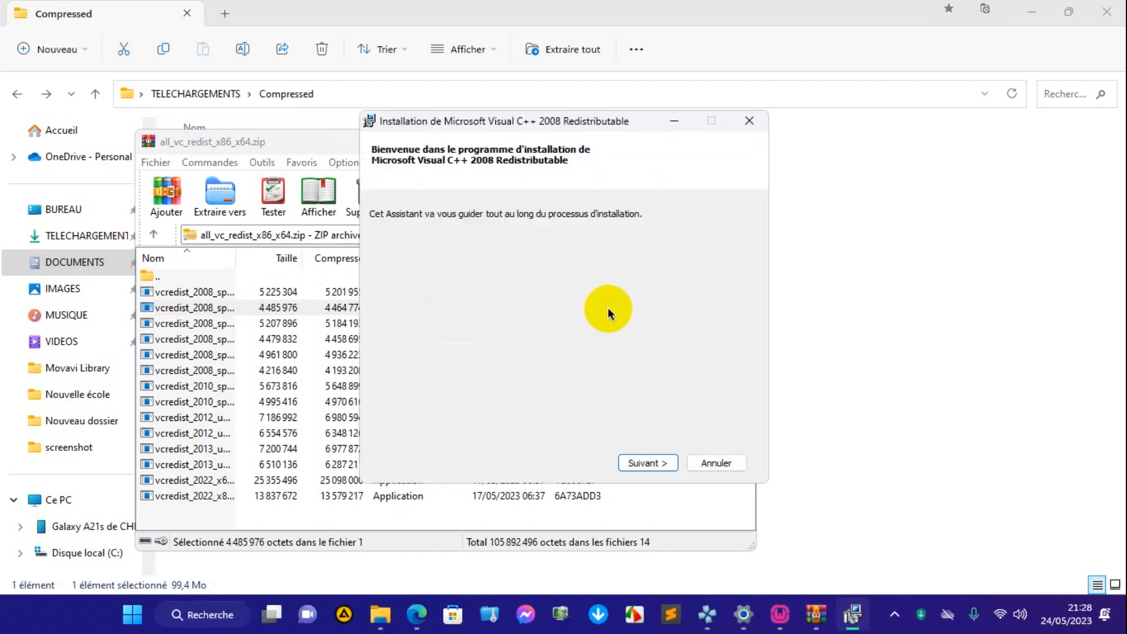
pyautogui.click(648, 462)
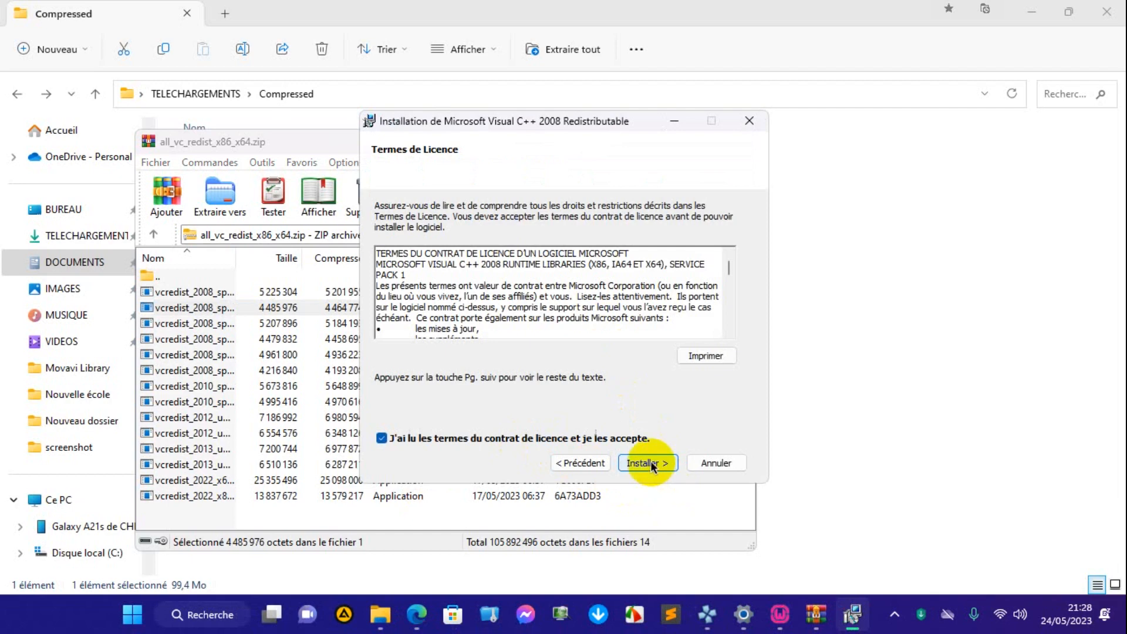
pyautogui.click(646, 463)
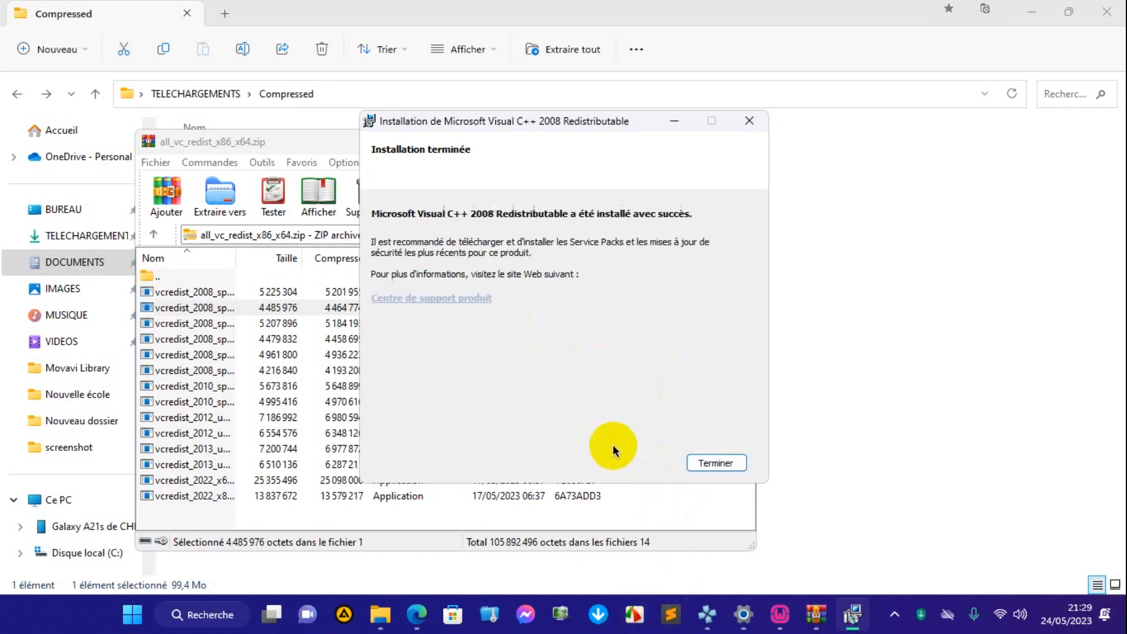
pyautogui.click(715, 463)
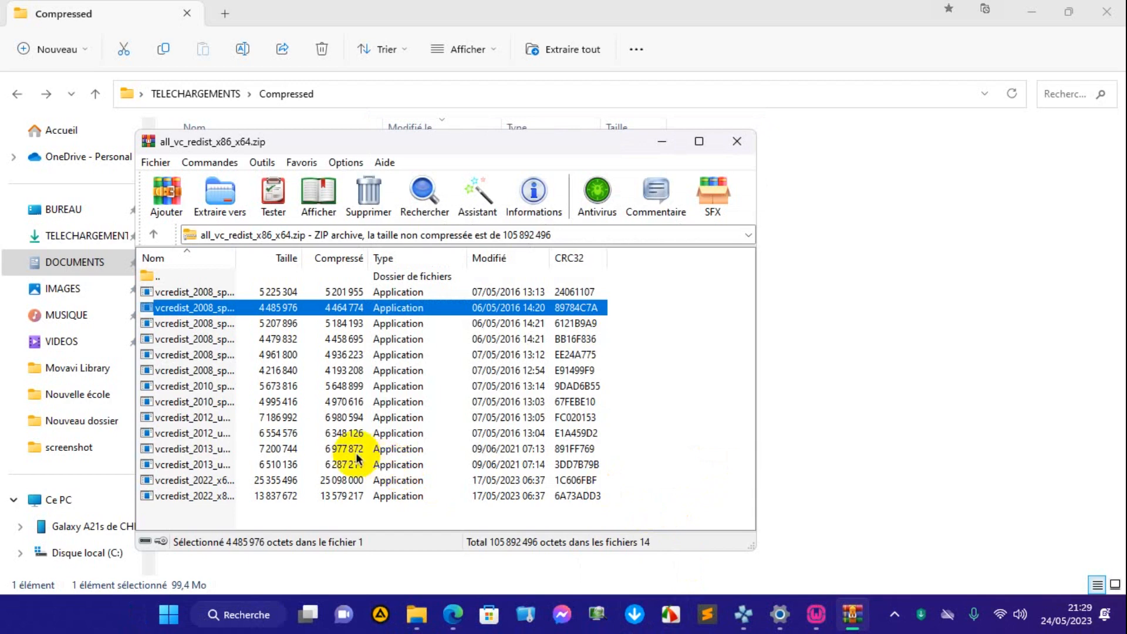
# Install vcredist_2008_sp1_mfc_x64.exe from the archive, accepting the licence terms and closing the finished setup.
pyautogui.doubleClick(210, 321)
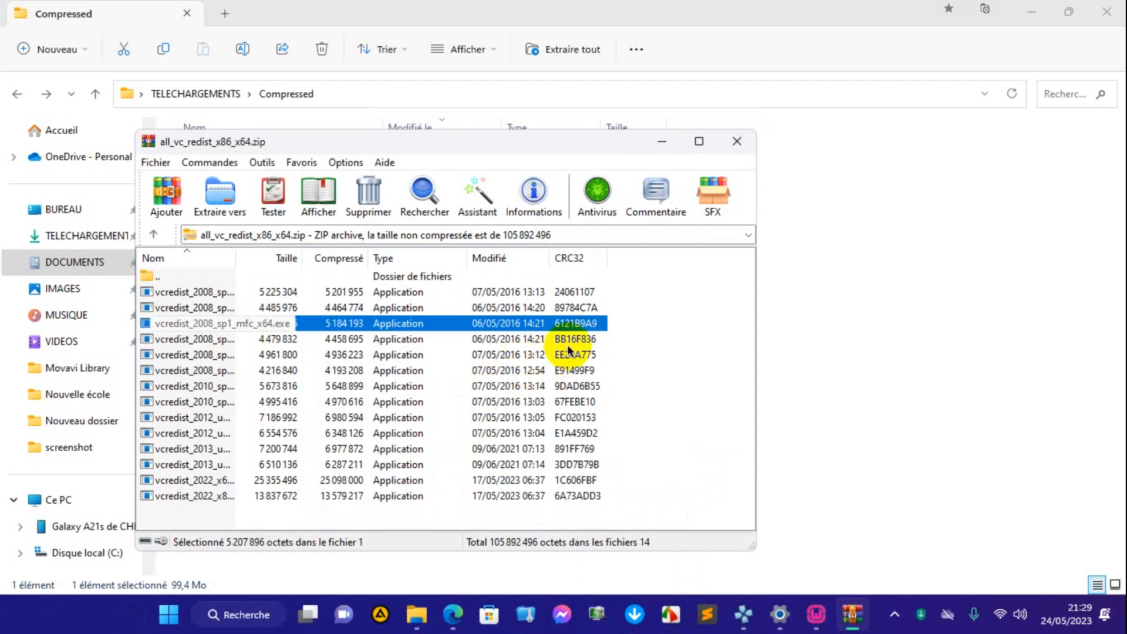
pyautogui.doubleClick(511, 323)
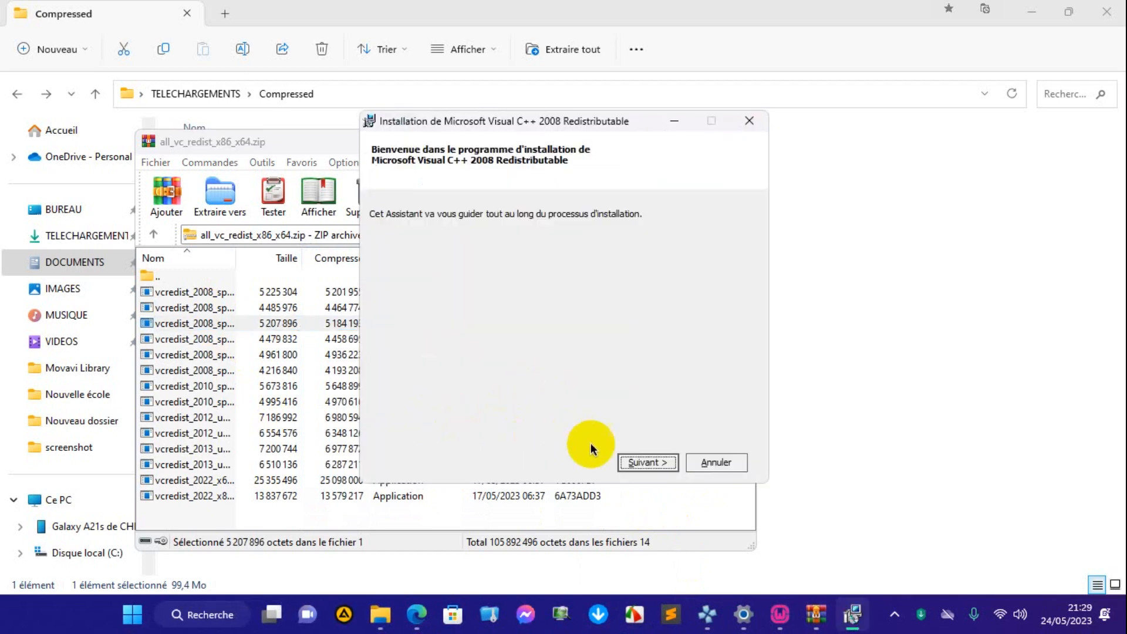
pyautogui.click(632, 464)
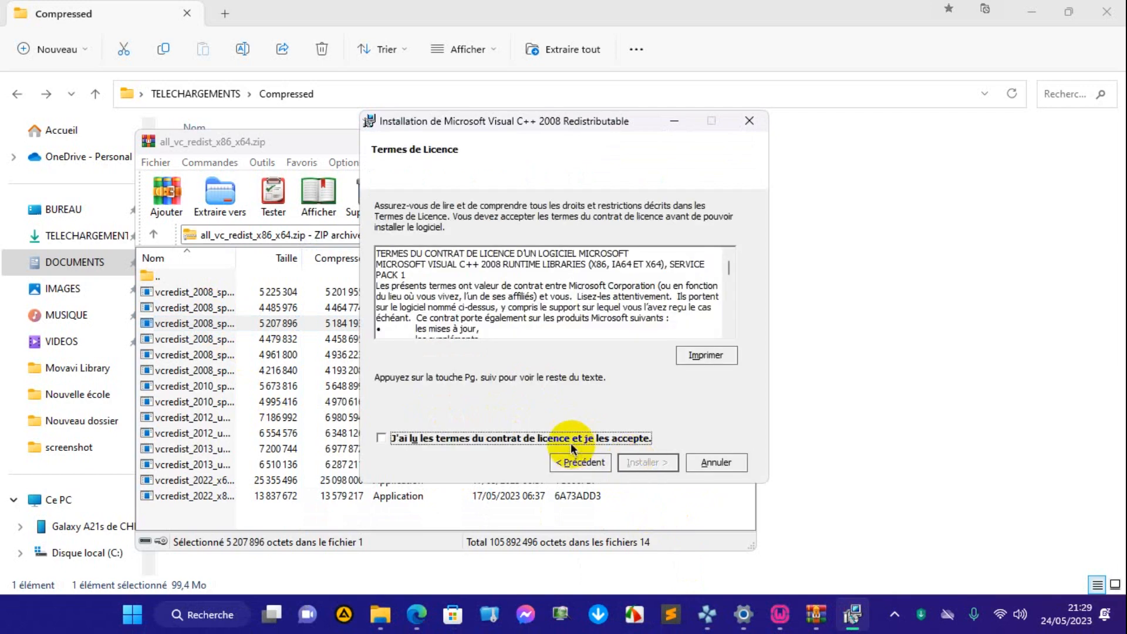
pyautogui.click(567, 438)
pyautogui.click(632, 461)
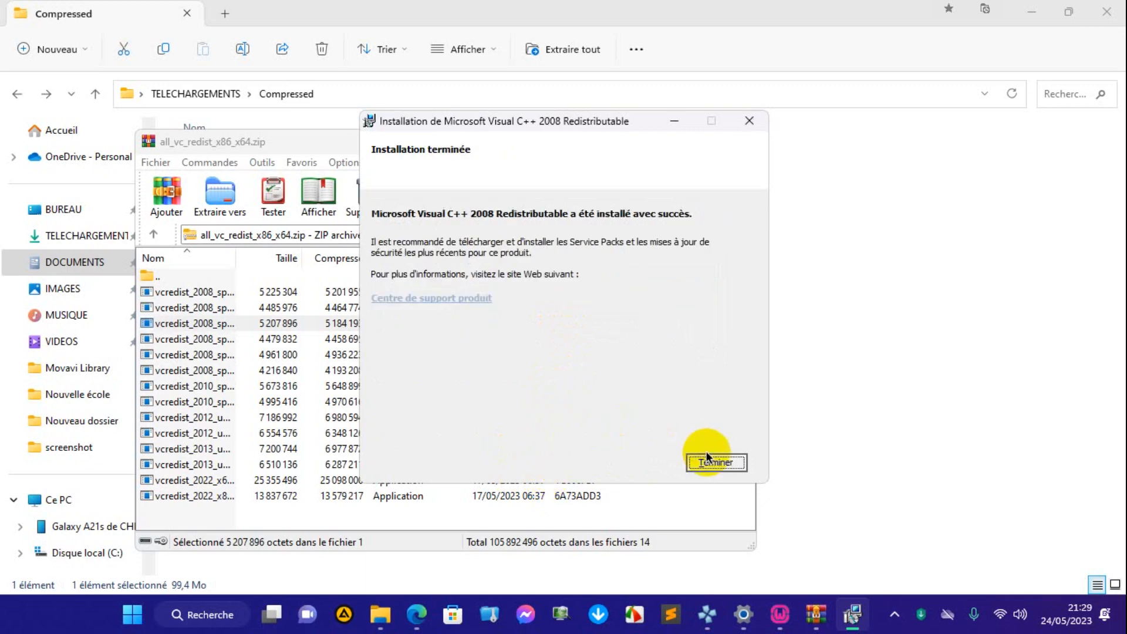
pyautogui.click(715, 463)
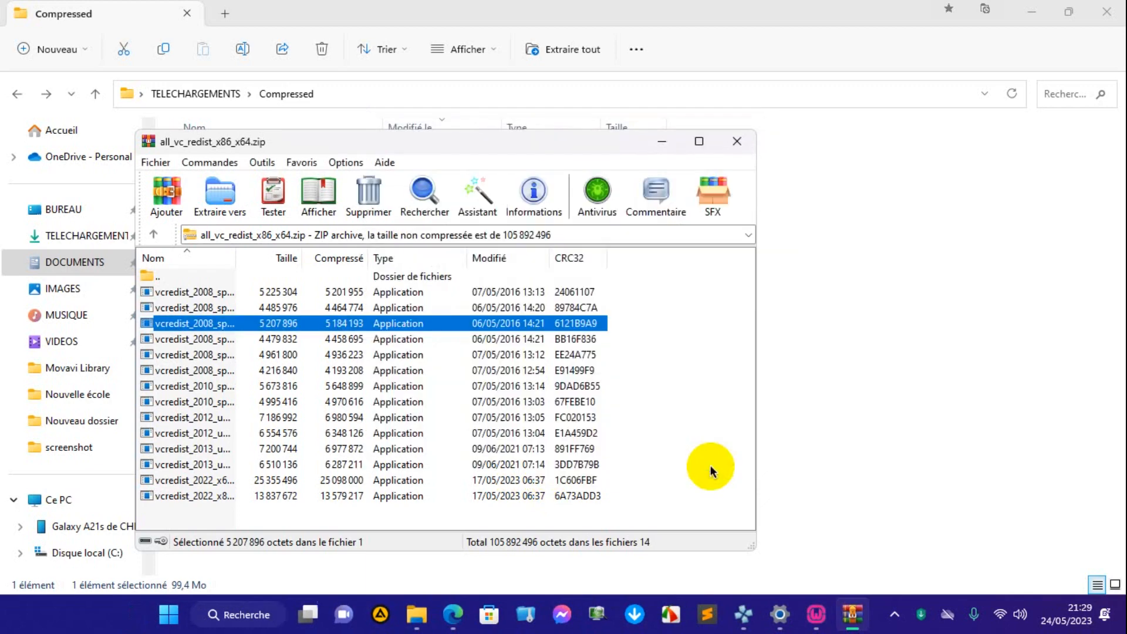
# Install vcredist_2008_sp1_mfc_x86.exe from the archive, accepting the licence terms.
pyautogui.click(200, 340)
pyautogui.doubleClick(200, 341)
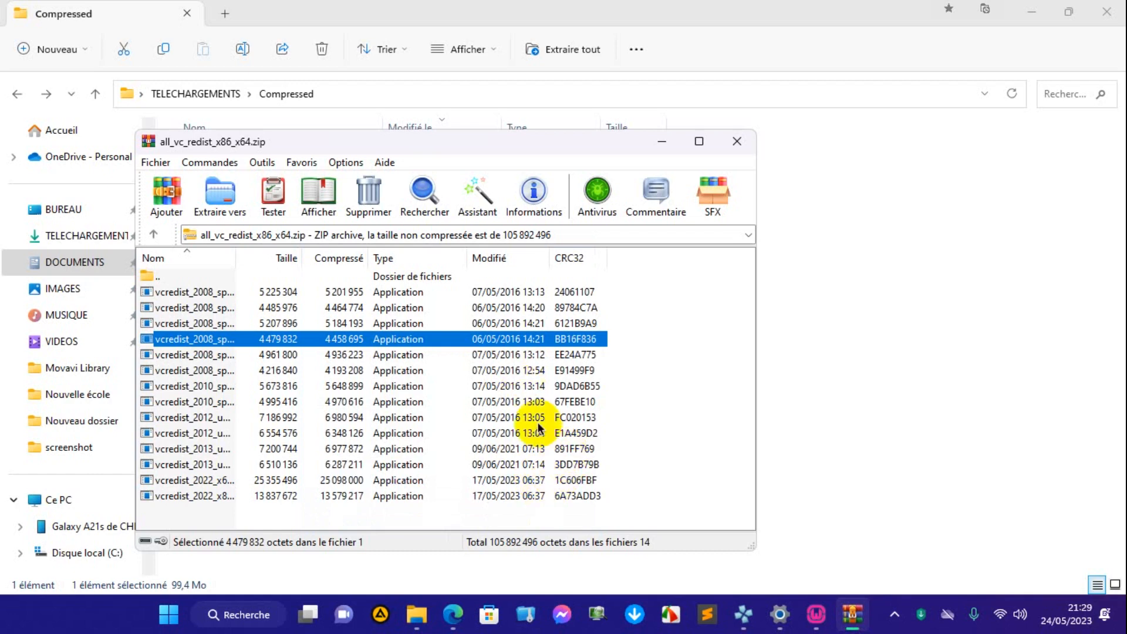
pyautogui.click(515, 450)
pyautogui.doubleClick(516, 451)
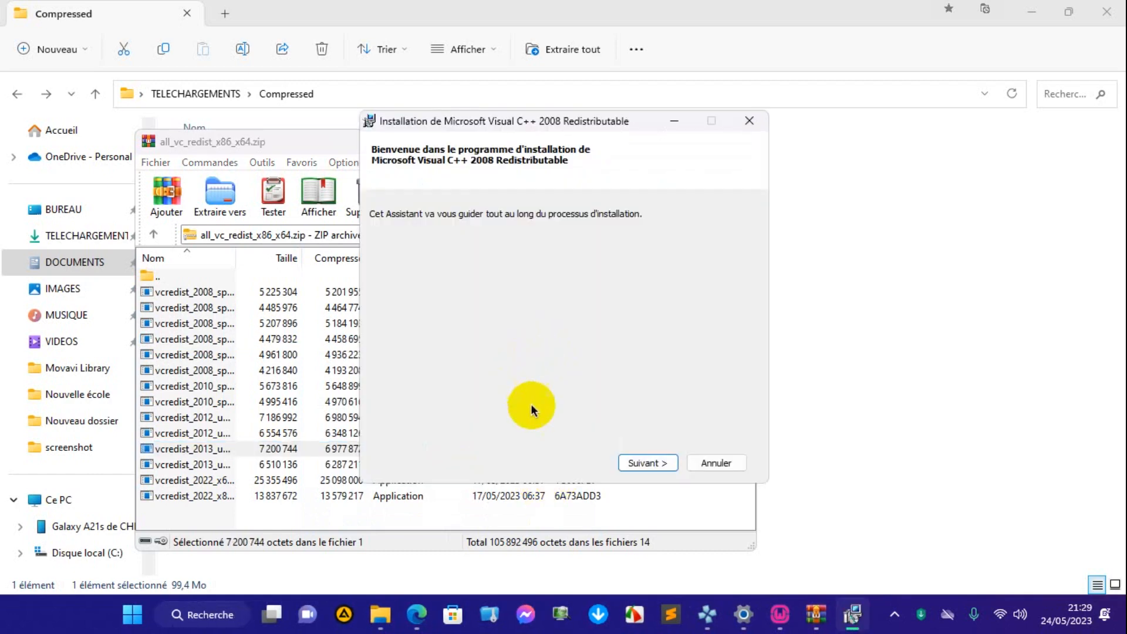
pyautogui.click(648, 462)
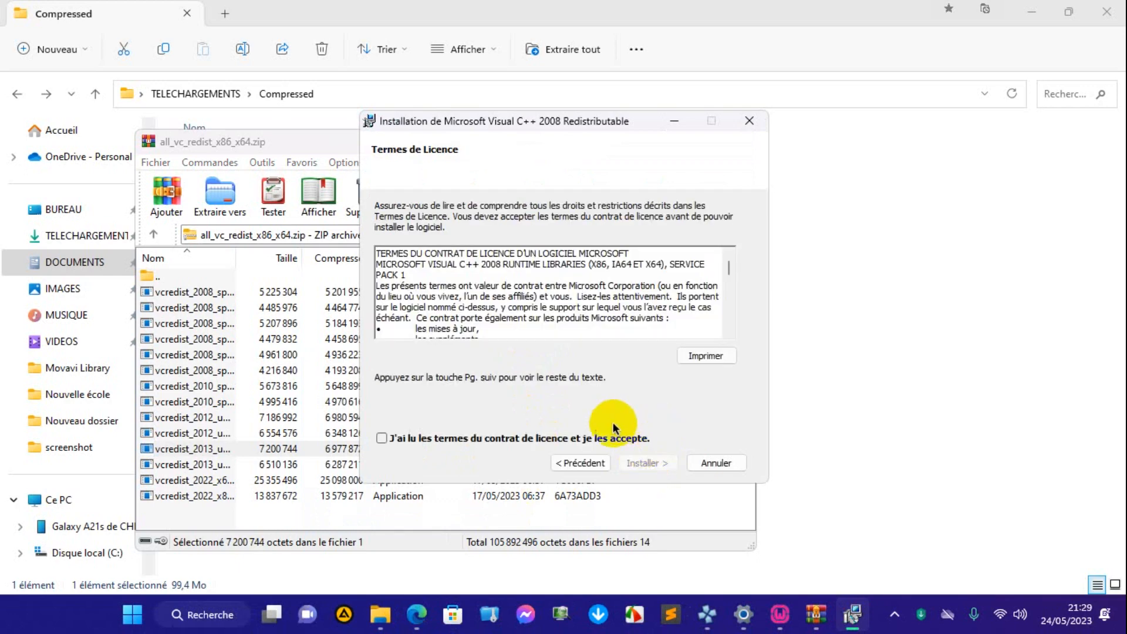
pyautogui.click(599, 443)
pyautogui.click(645, 462)
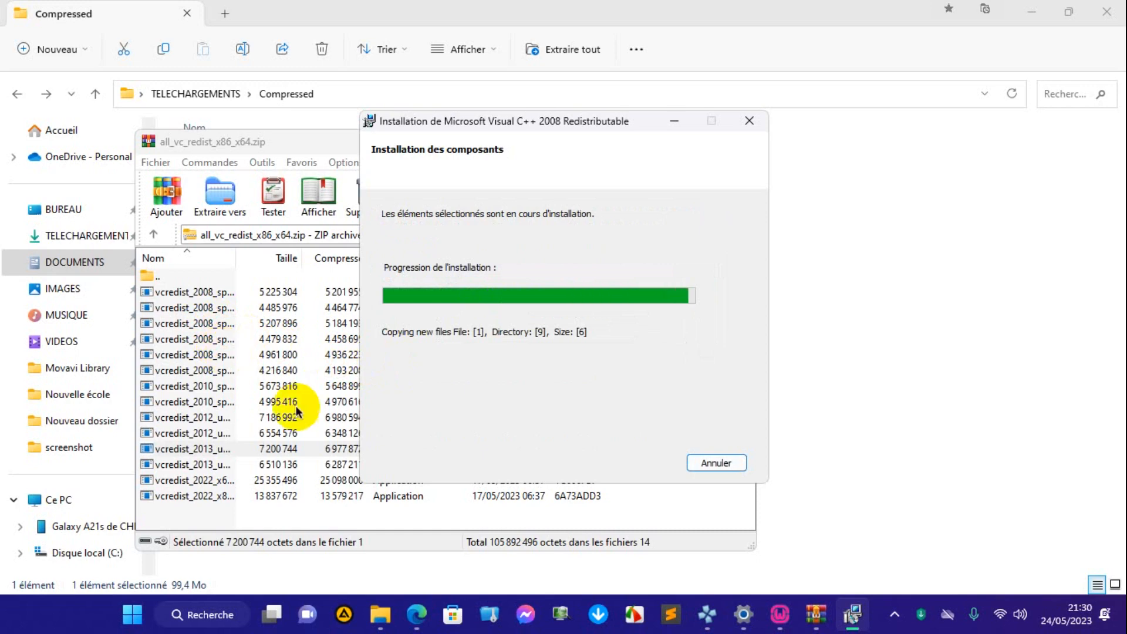
pyautogui.click(639, 627)
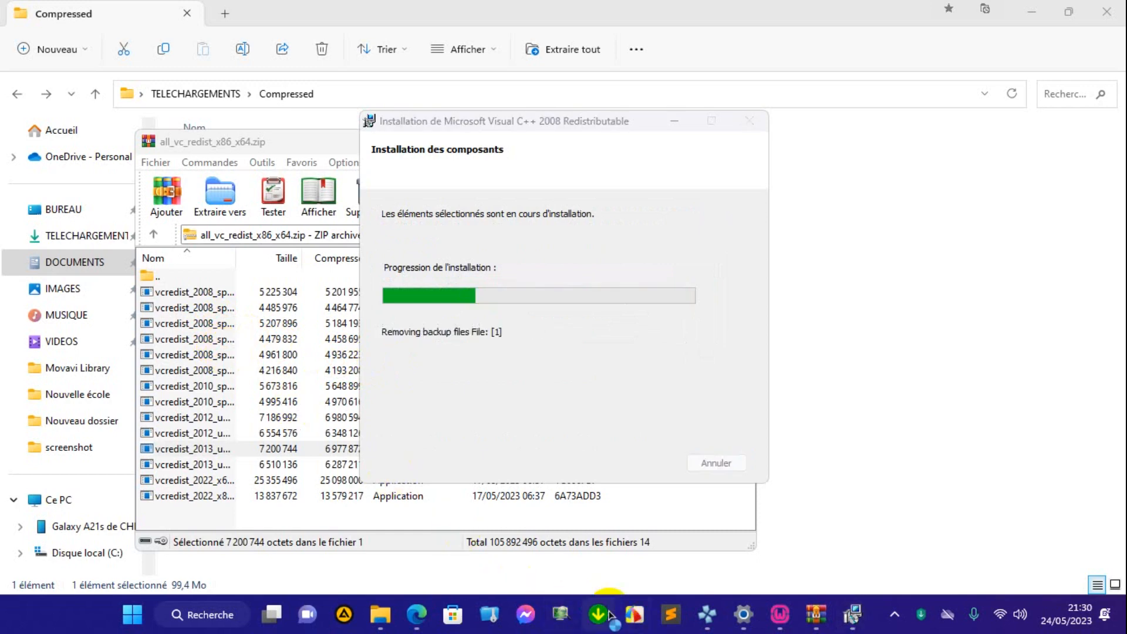
pyautogui.click(717, 463)
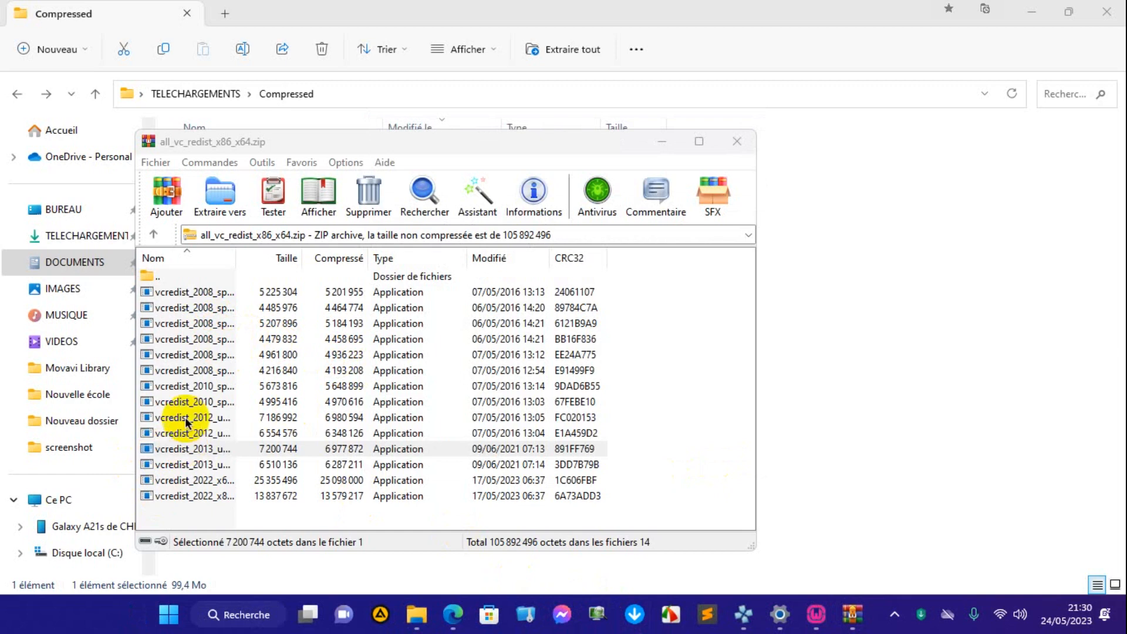
# Run the fourth vcredist_2008 package again and choose Désinstaller in maintenance mode to remove it from the computer.
pyautogui.doubleClick(186, 340)
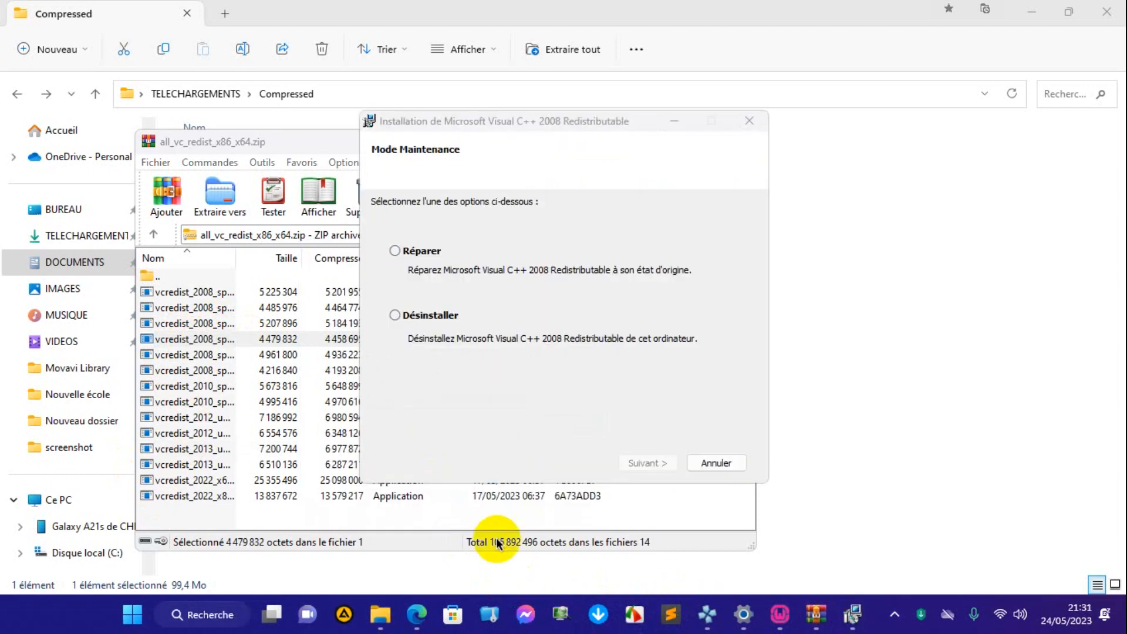
pyautogui.click(395, 251)
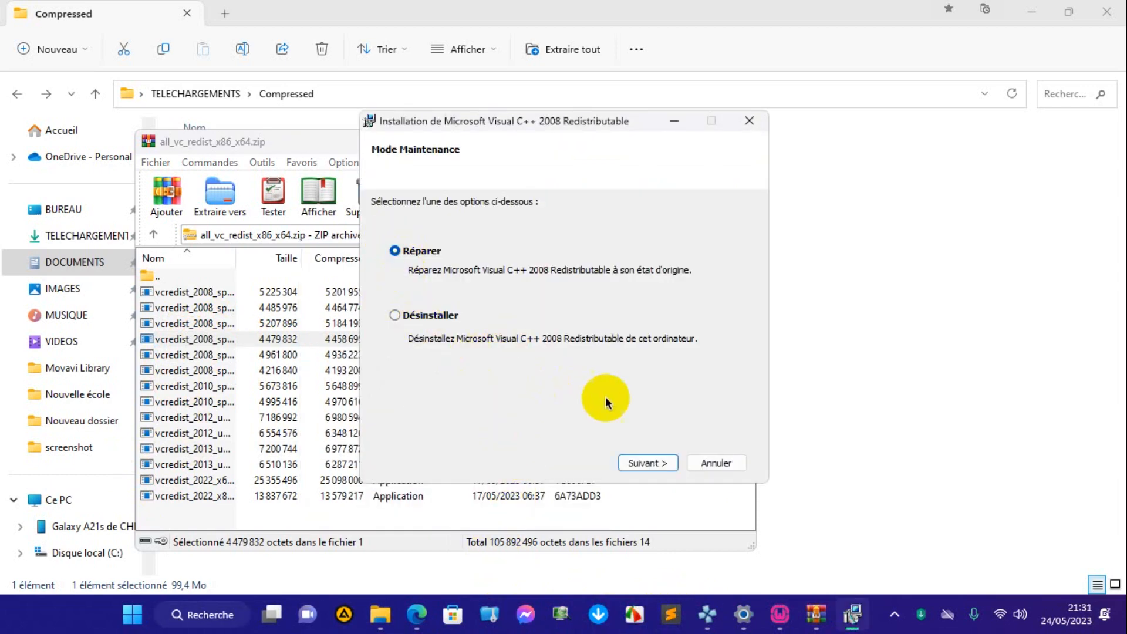
pyautogui.click(420, 317)
pyautogui.click(634, 463)
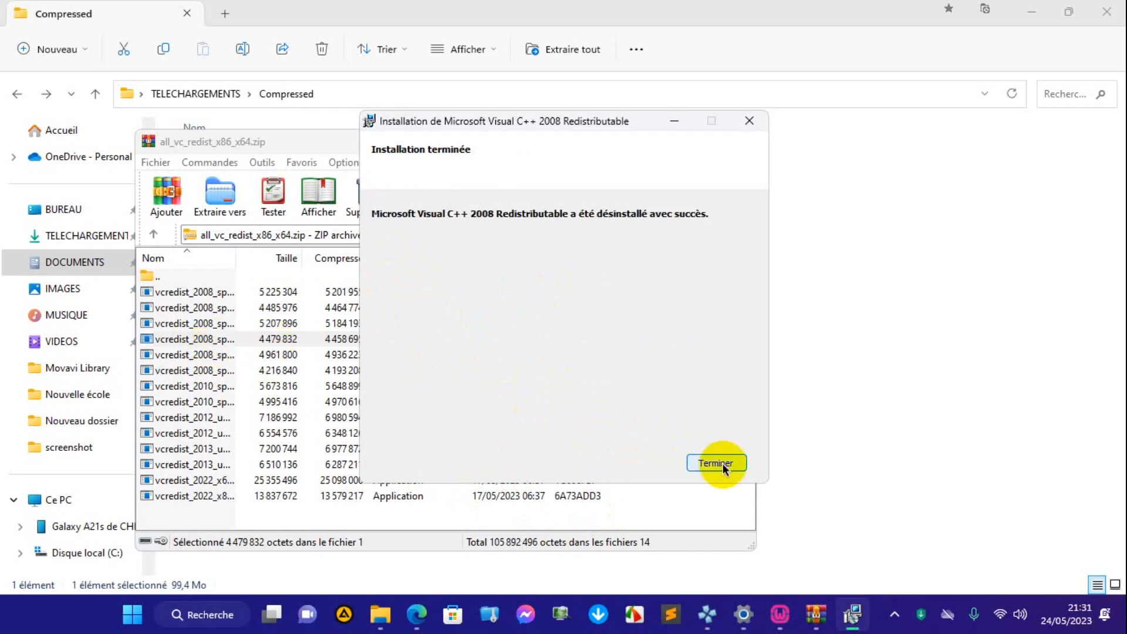
pyautogui.click(713, 463)
# Install the fifth vcredist_2008 package in the archive, accepting the English licence terms and finishing the setup.
pyautogui.click(241, 356)
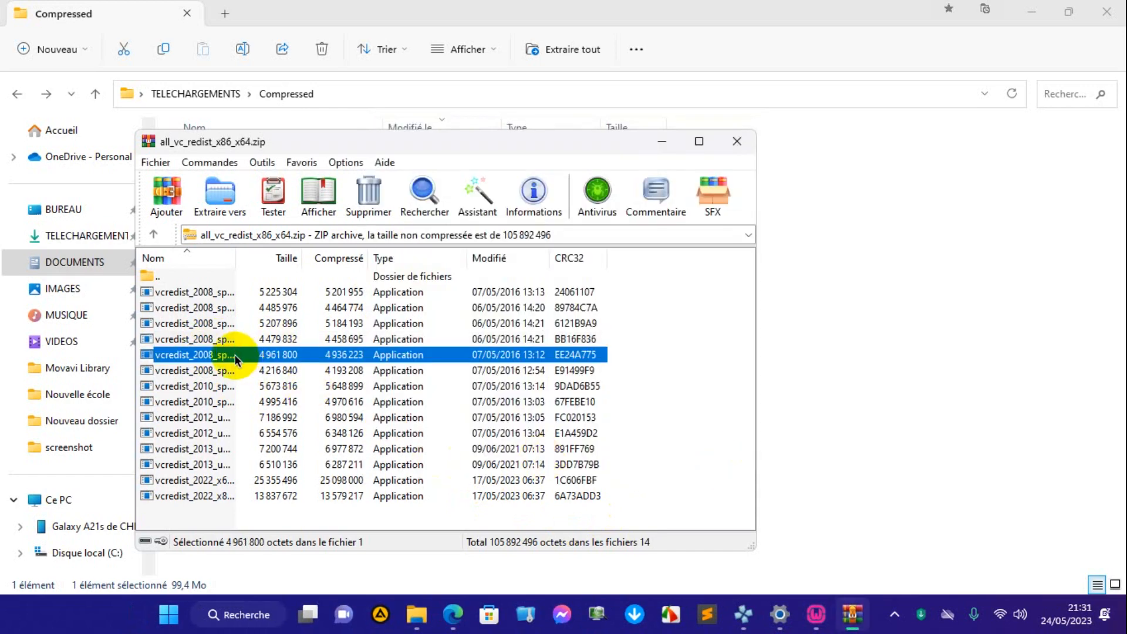
pyautogui.doubleClick(236, 357)
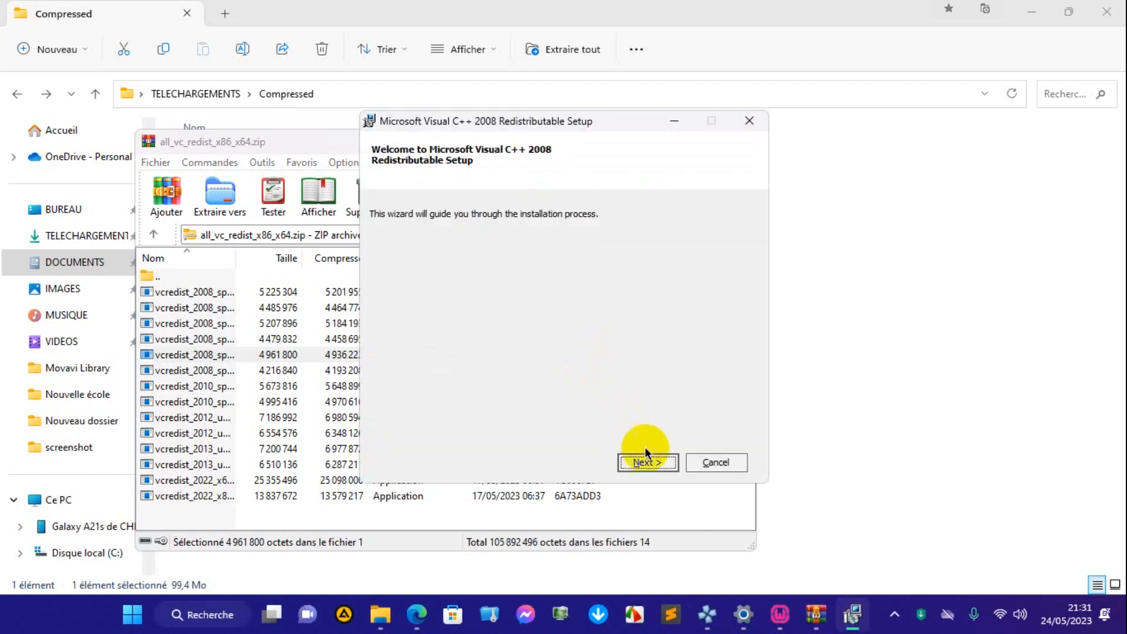
pyautogui.click(651, 462)
pyautogui.click(570, 426)
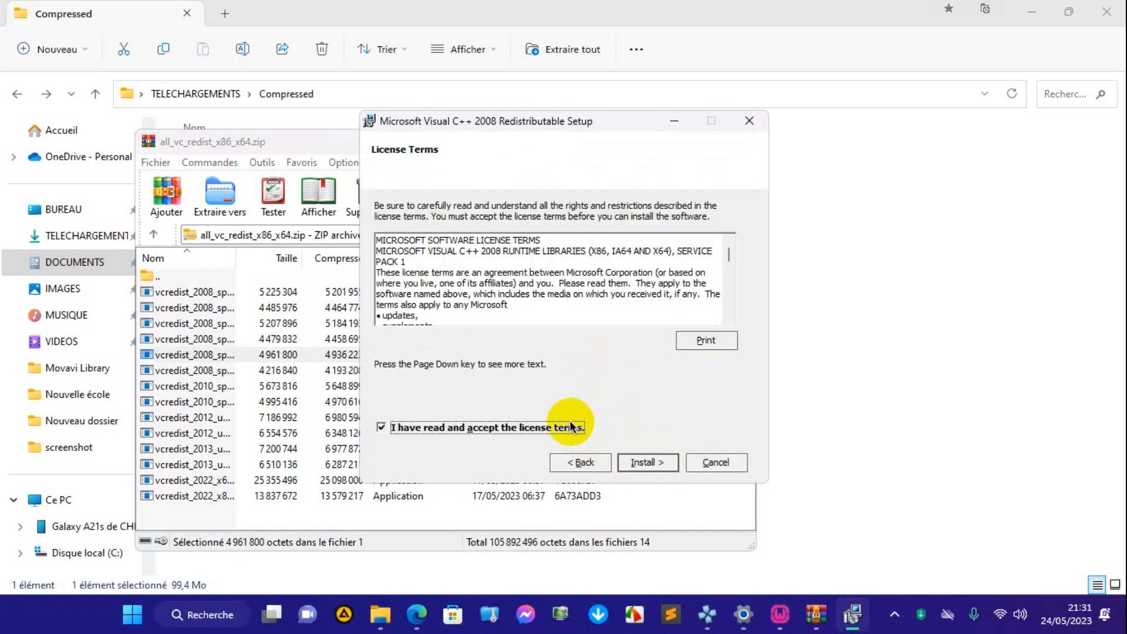
pyautogui.click(644, 461)
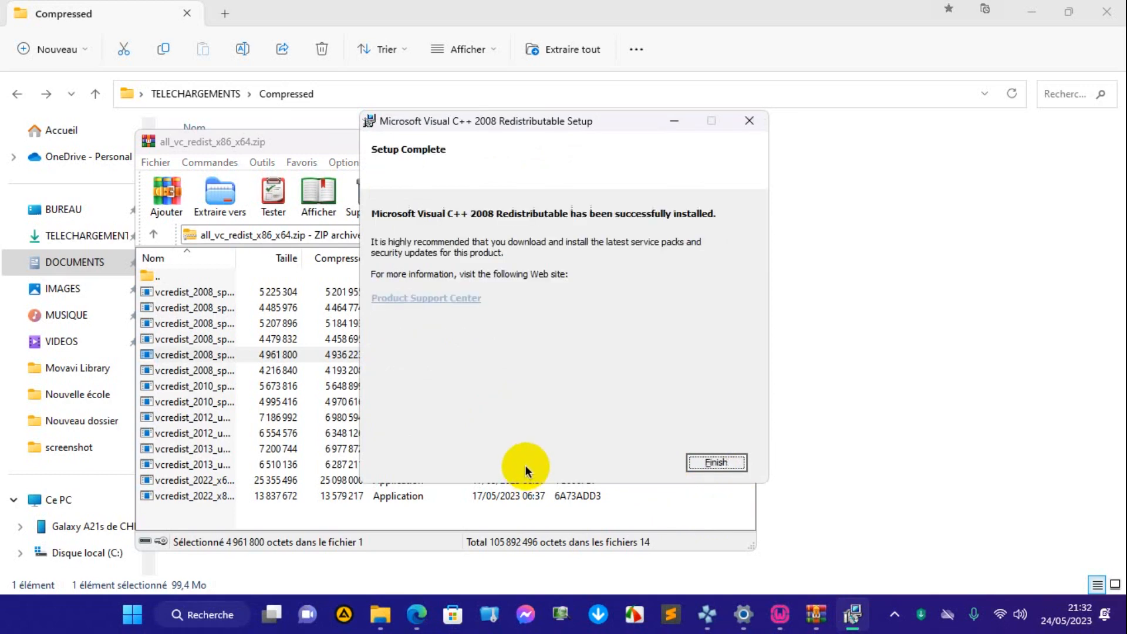
pyautogui.click(717, 461)
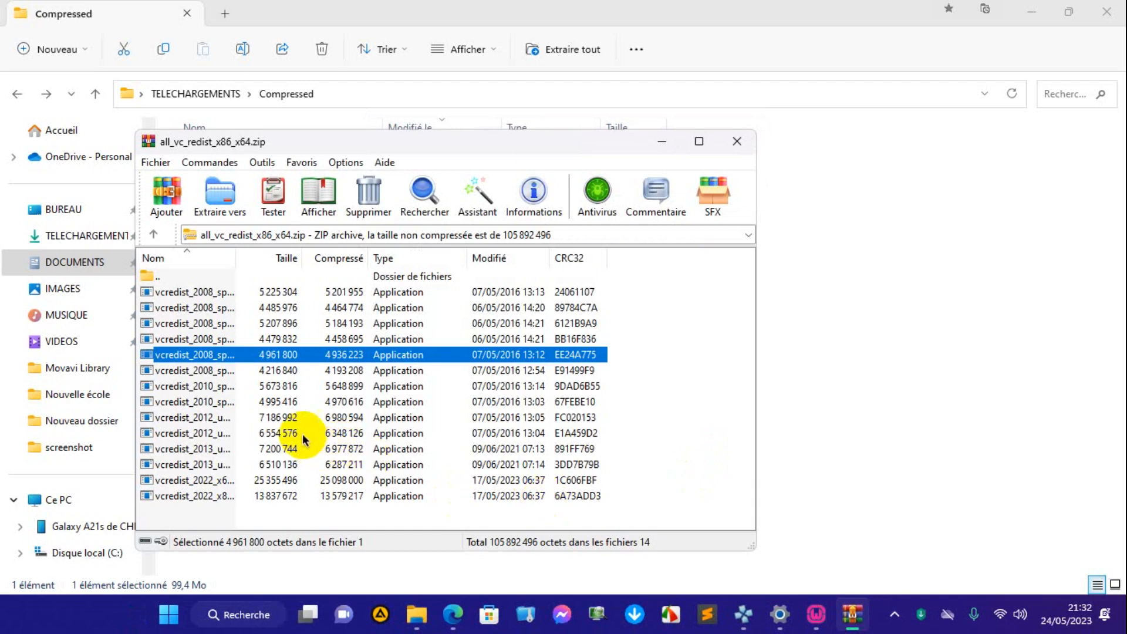
# Install the sixth and last vcredist_2008 package in the archive, accepting its licence terms and finishing the setup.
pyautogui.doubleClick(226, 371)
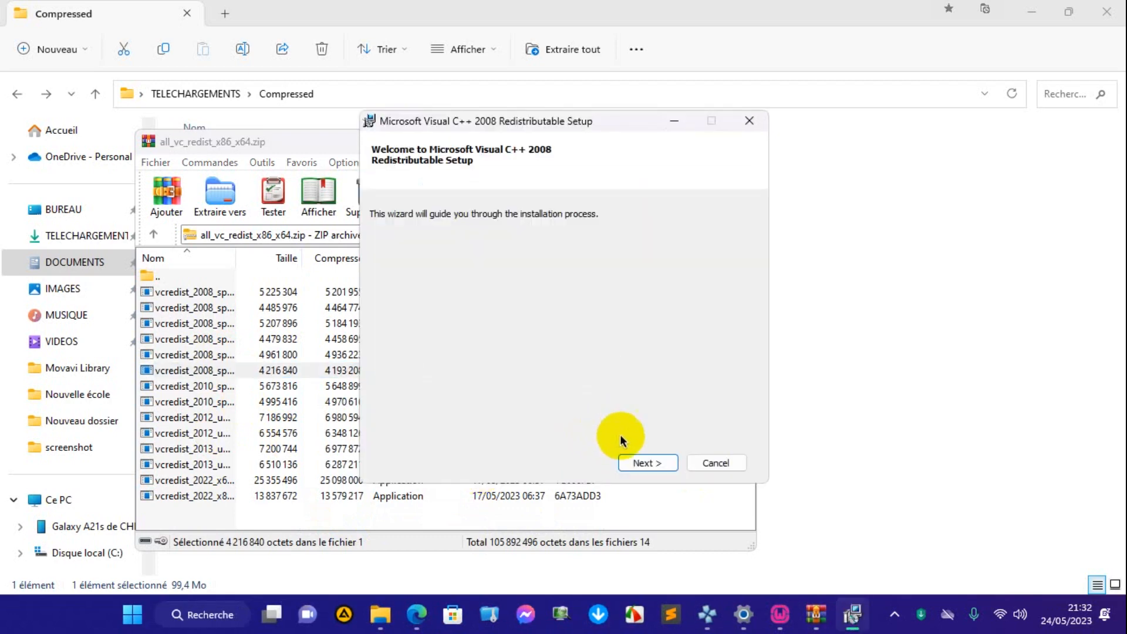
pyautogui.click(642, 462)
pyautogui.click(514, 434)
pyautogui.click(653, 461)
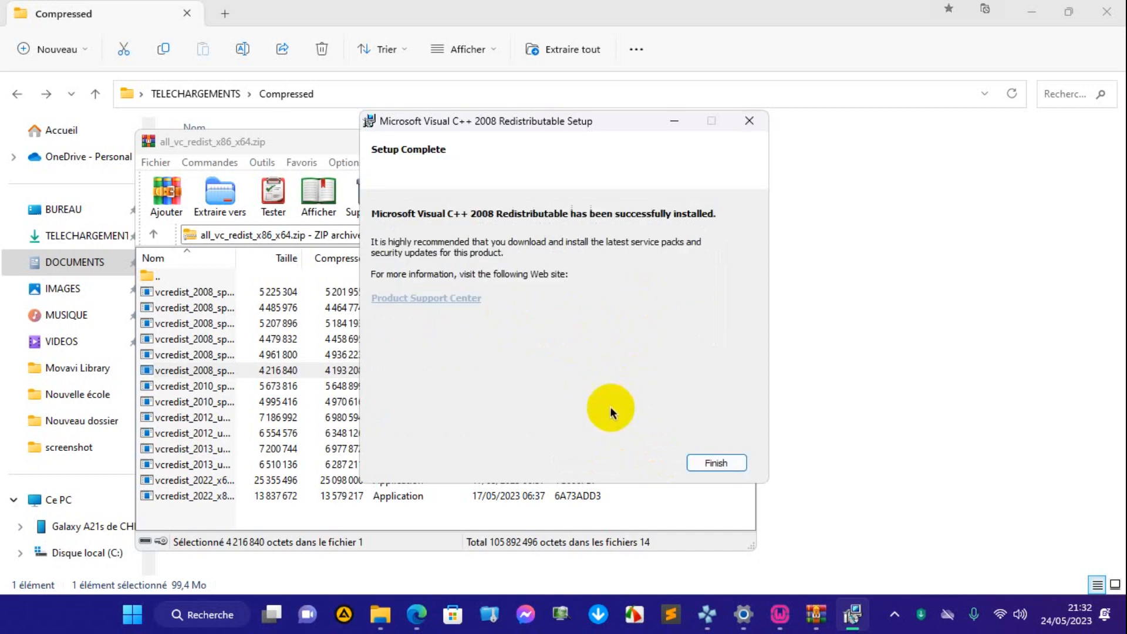
pyautogui.click(707, 462)
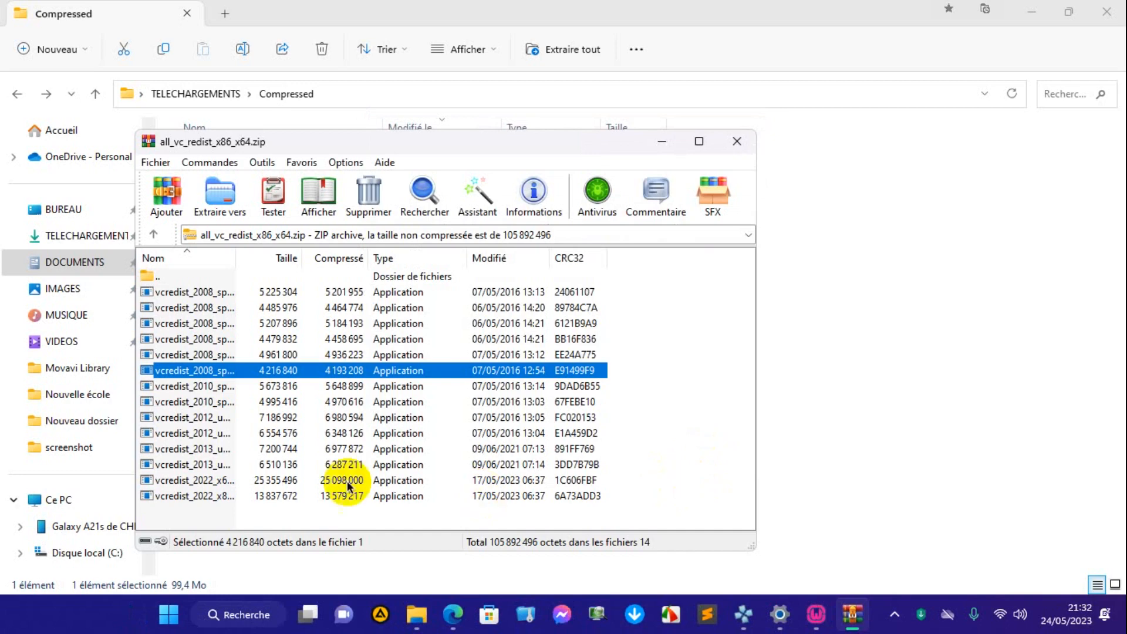
# Run the first vcredist_2010 package in the archive and repair Microsoft Visual C++ 2010 x64 Redistributable to its original state.
pyautogui.doubleClick(198, 388)
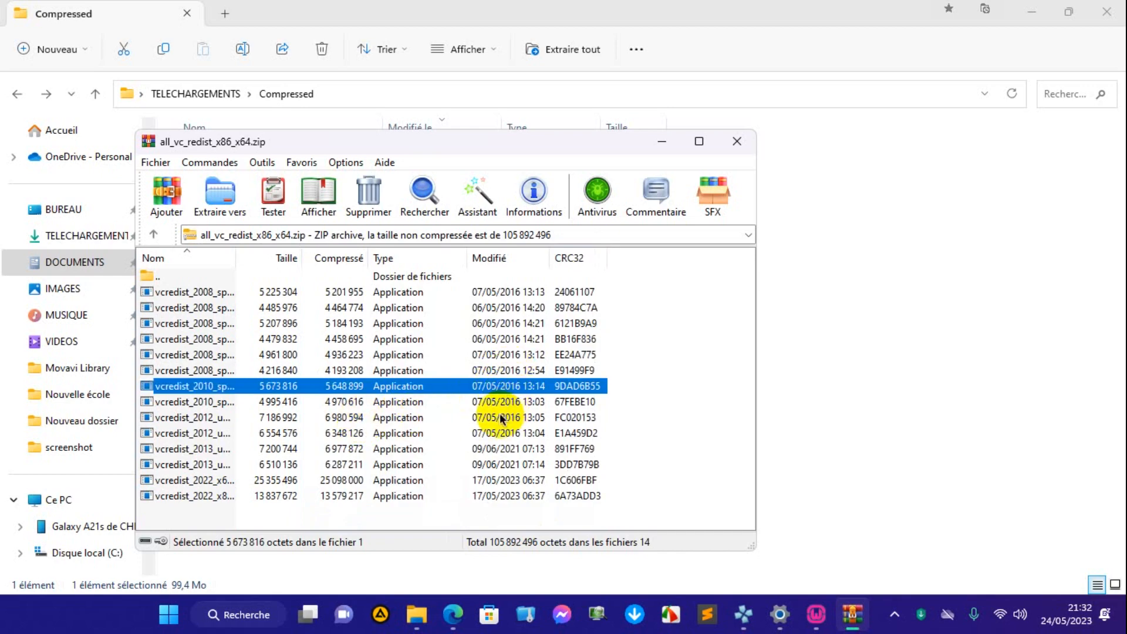
pyautogui.doubleClick(506, 390)
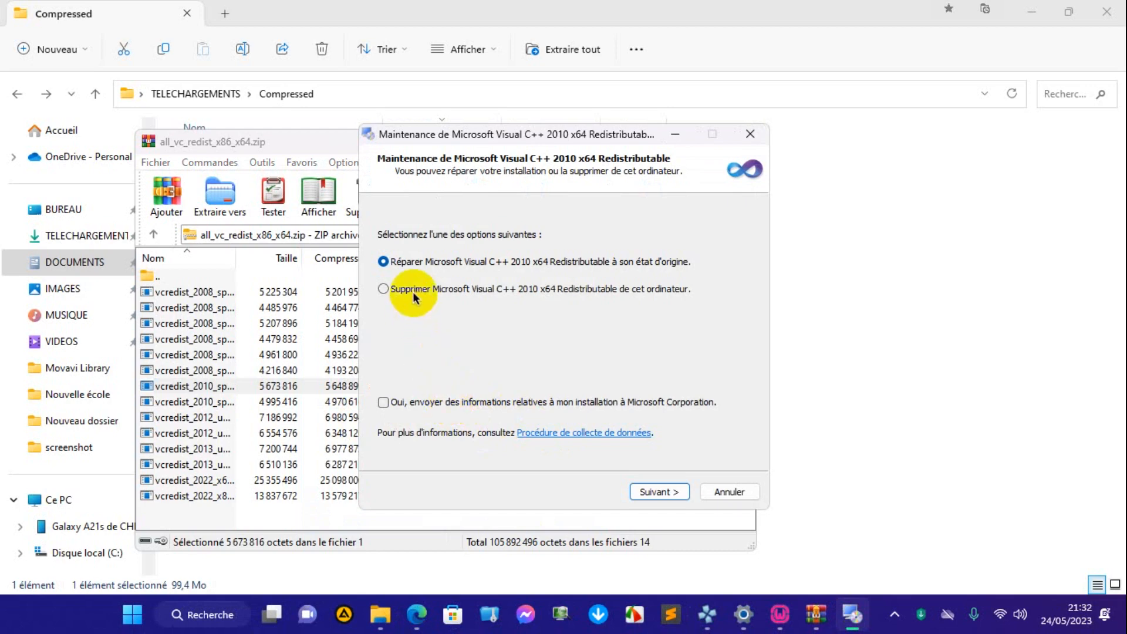
pyautogui.click(649, 493)
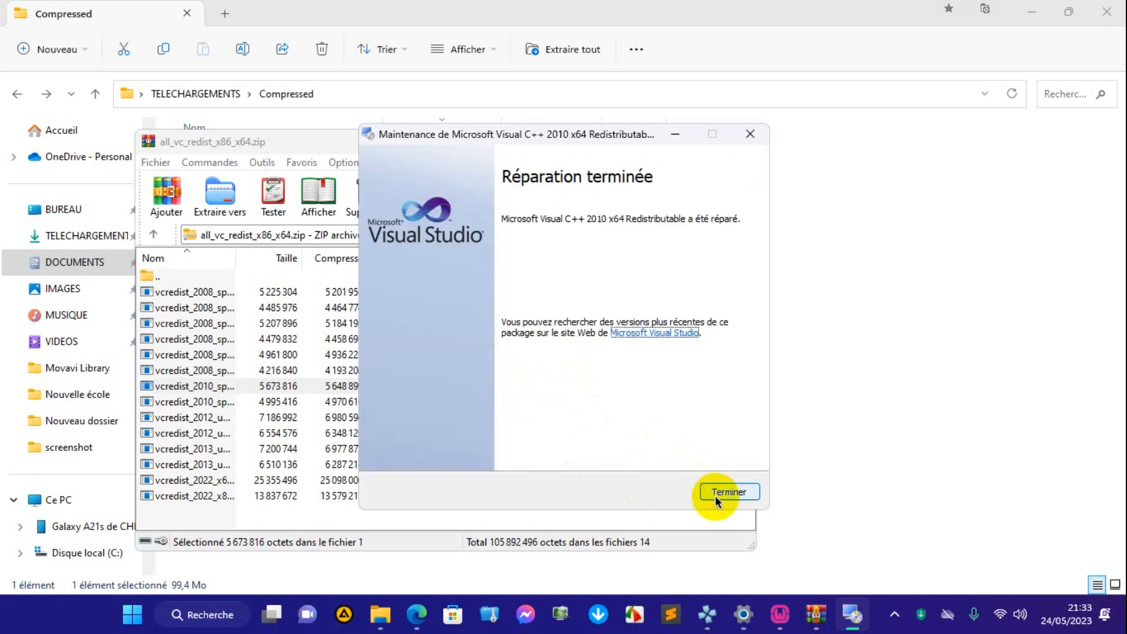
pyautogui.click(715, 495)
# Run the second vcredist_2010 package and repair Microsoft Visual C++ 2010 x86 Redistributable, closing its maintenance wizard when finished.
pyautogui.doubleClick(187, 403)
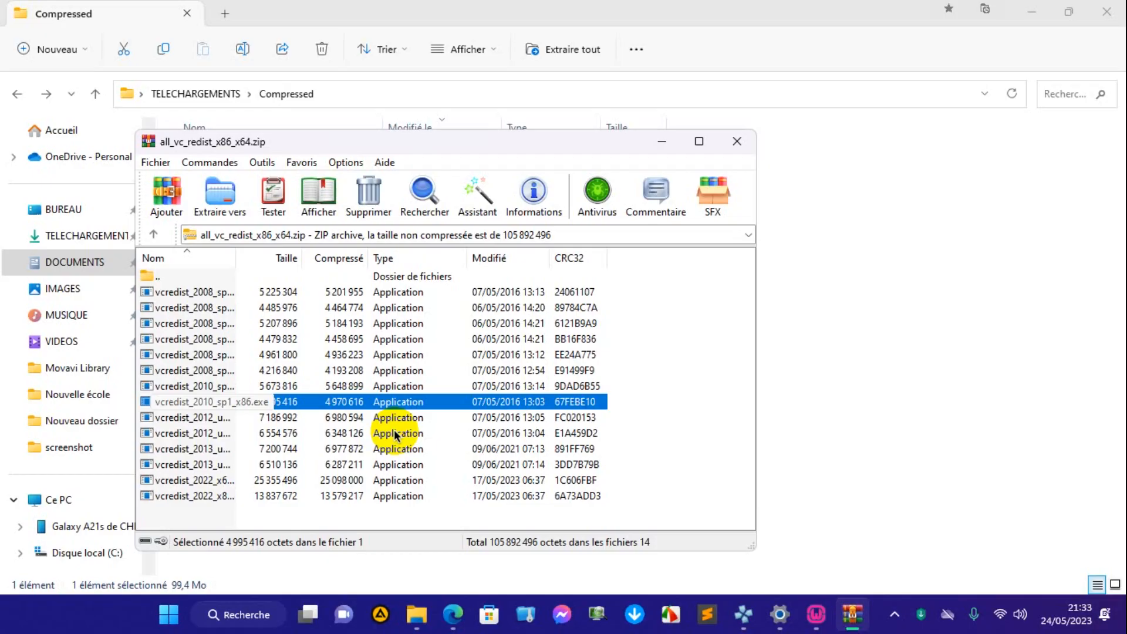
pyautogui.press('Return')
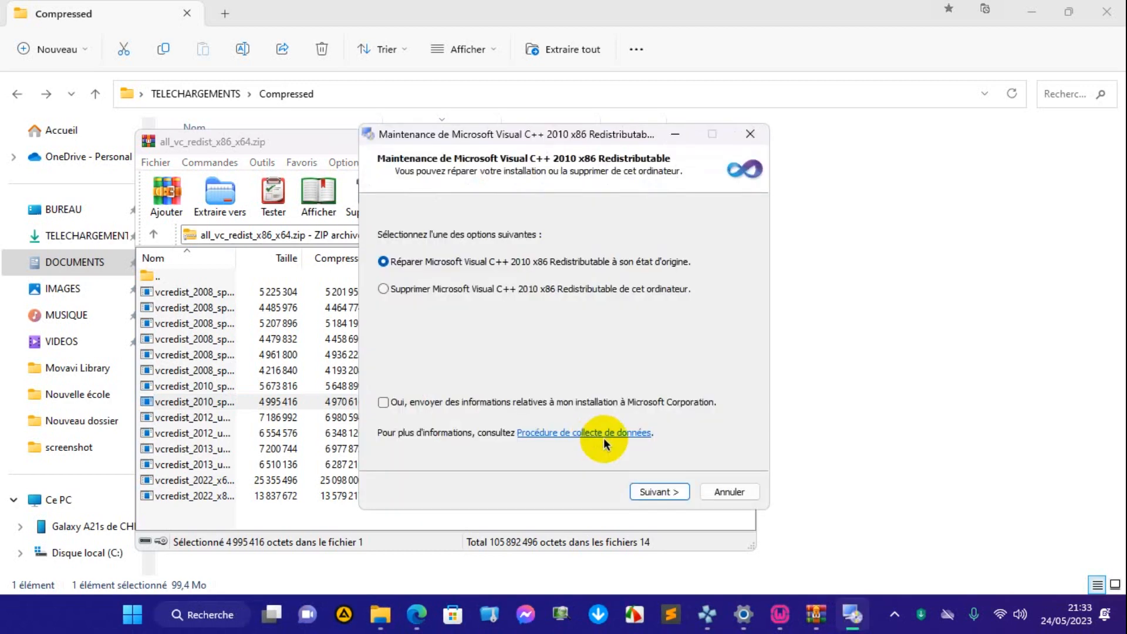
pyautogui.click(653, 485)
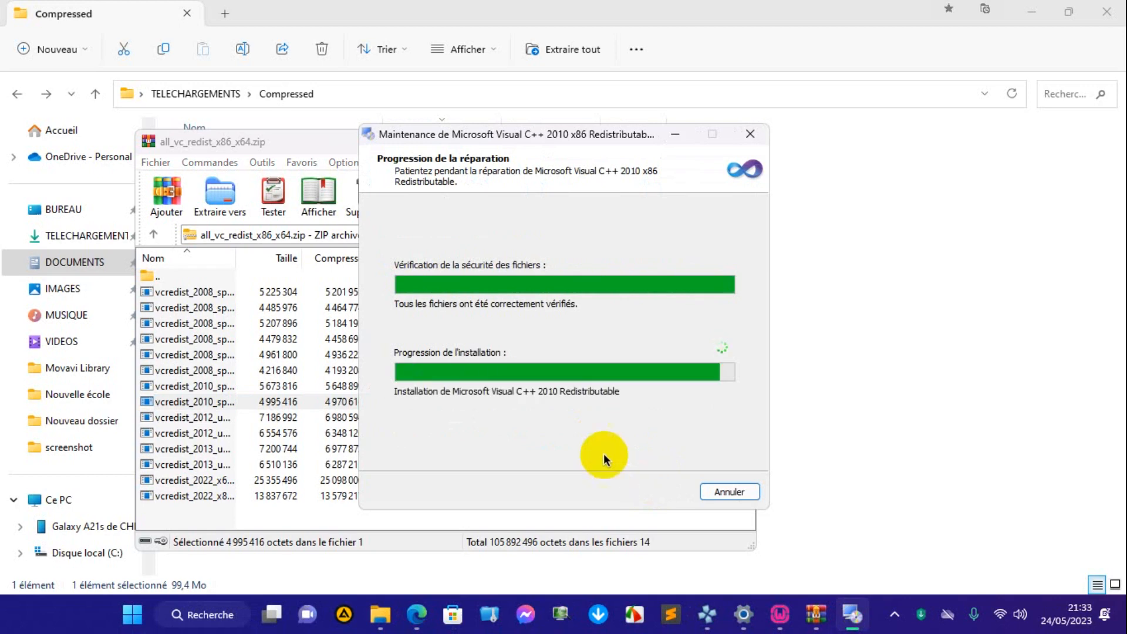
pyautogui.click(727, 494)
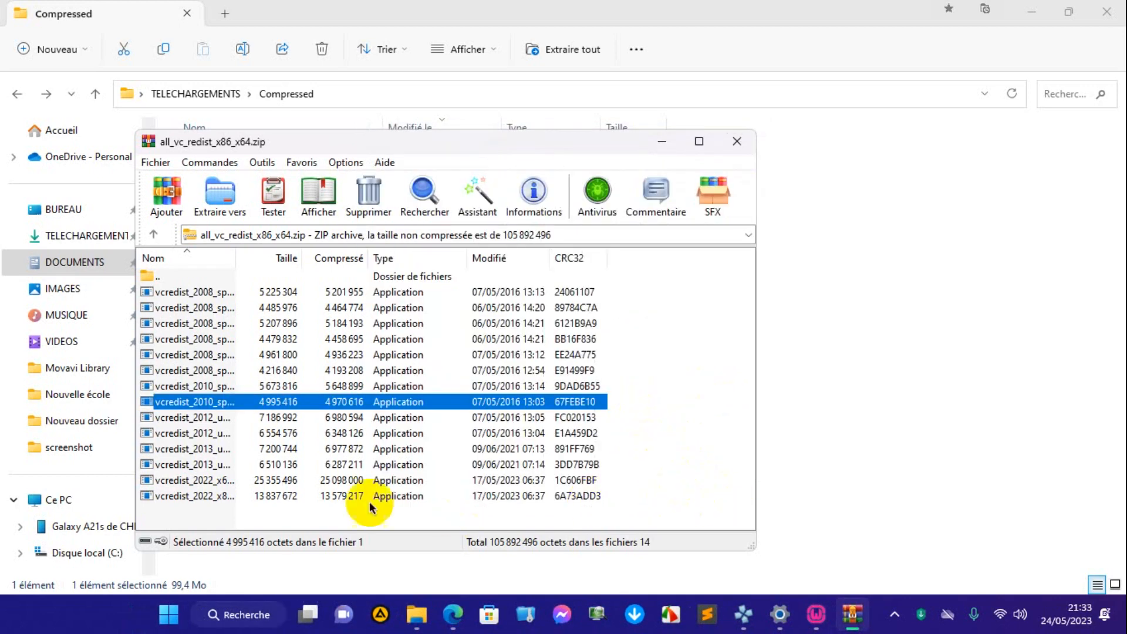
# Run the first vcredist_2012 package and uninstall Microsoft Visual C++ 2012 Redistributable (x64), closing the setup when done.
pyautogui.click(198, 417)
pyautogui.doubleClick(199, 417)
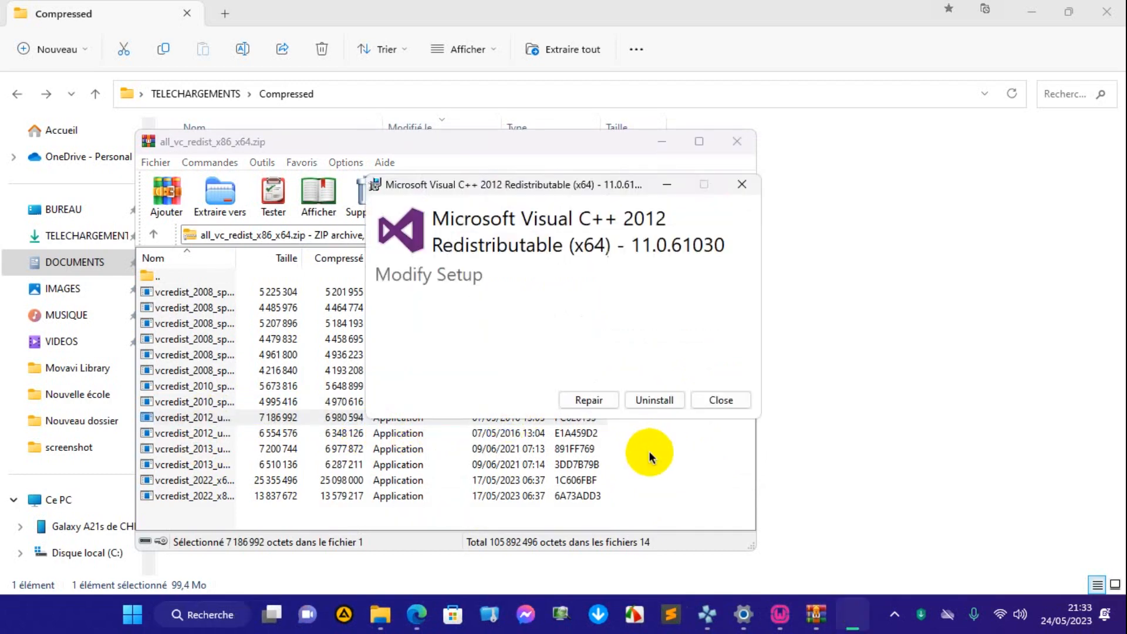
pyautogui.click(656, 401)
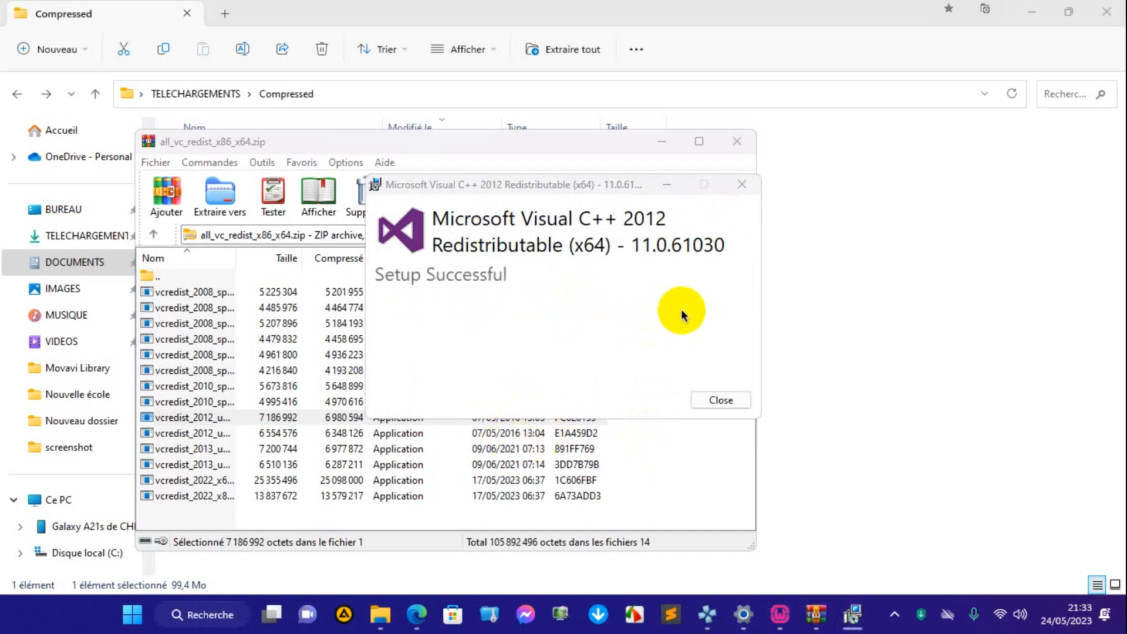
pyautogui.click(719, 398)
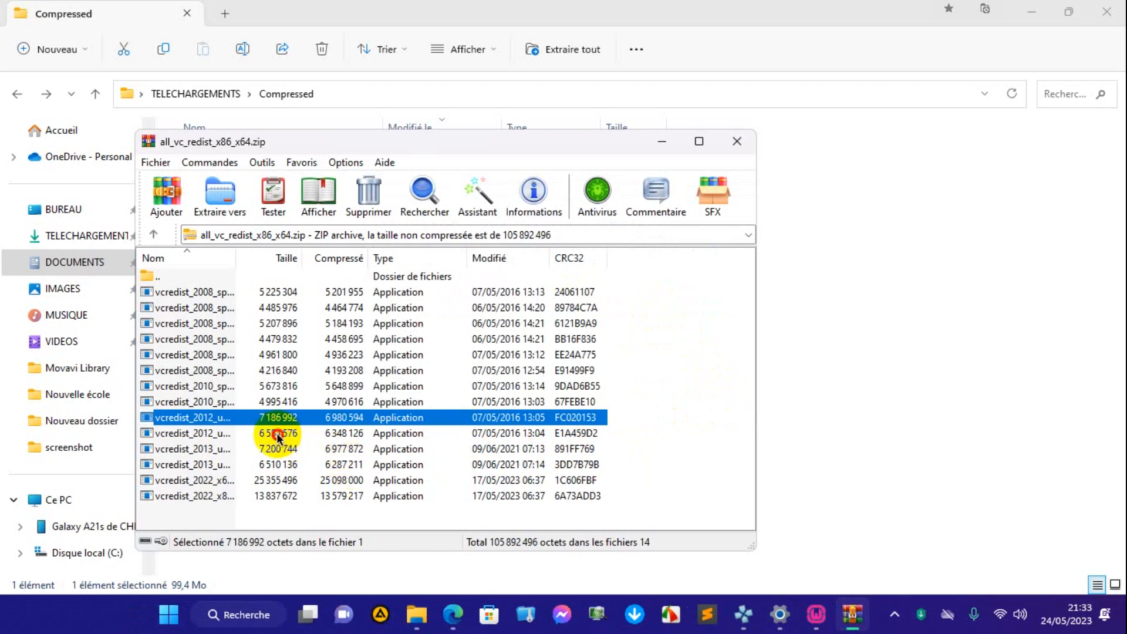
# Run the second vcredist_2012 package and uninstall Microsoft Visual C++ 2012 Redistributable (x86), closing the setup when done.
pyautogui.doubleClick(278, 435)
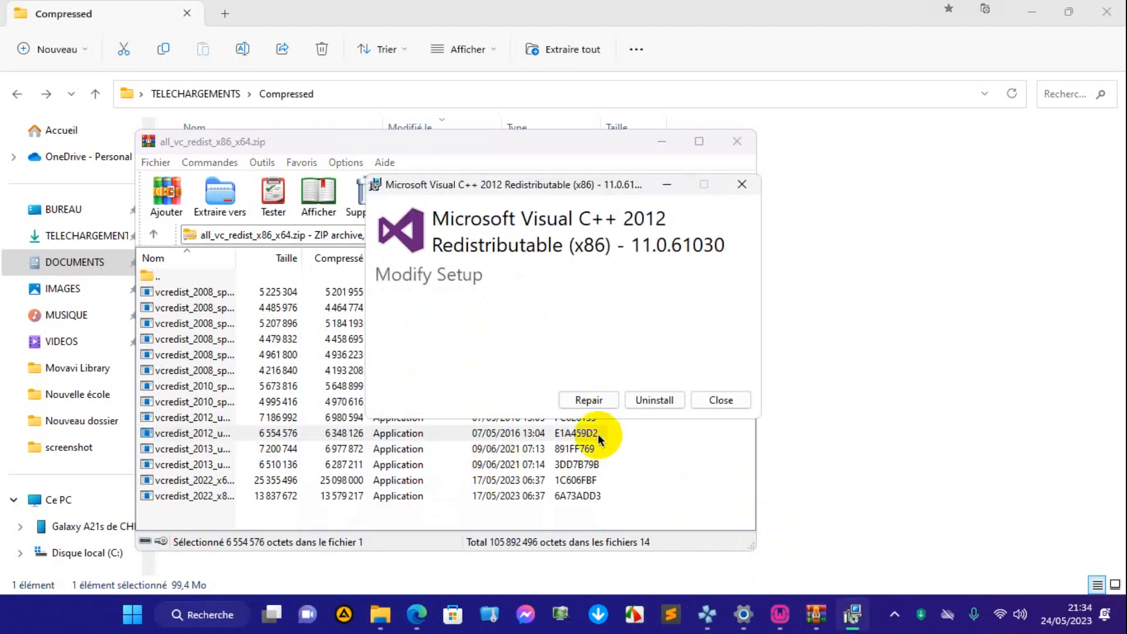
pyautogui.click(646, 407)
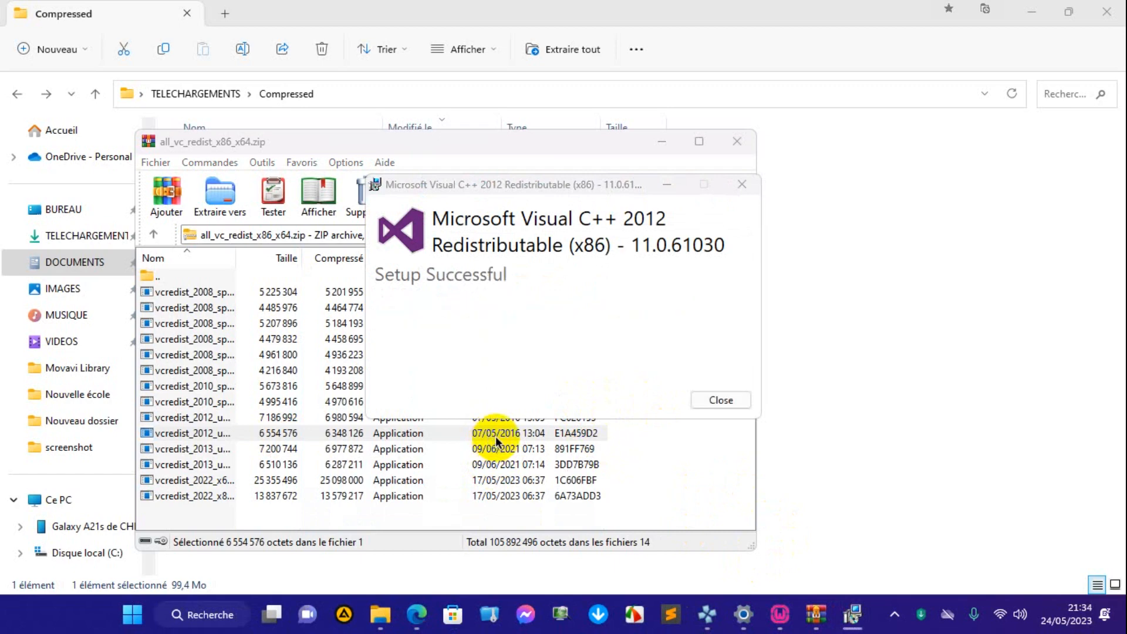
pyautogui.click(723, 399)
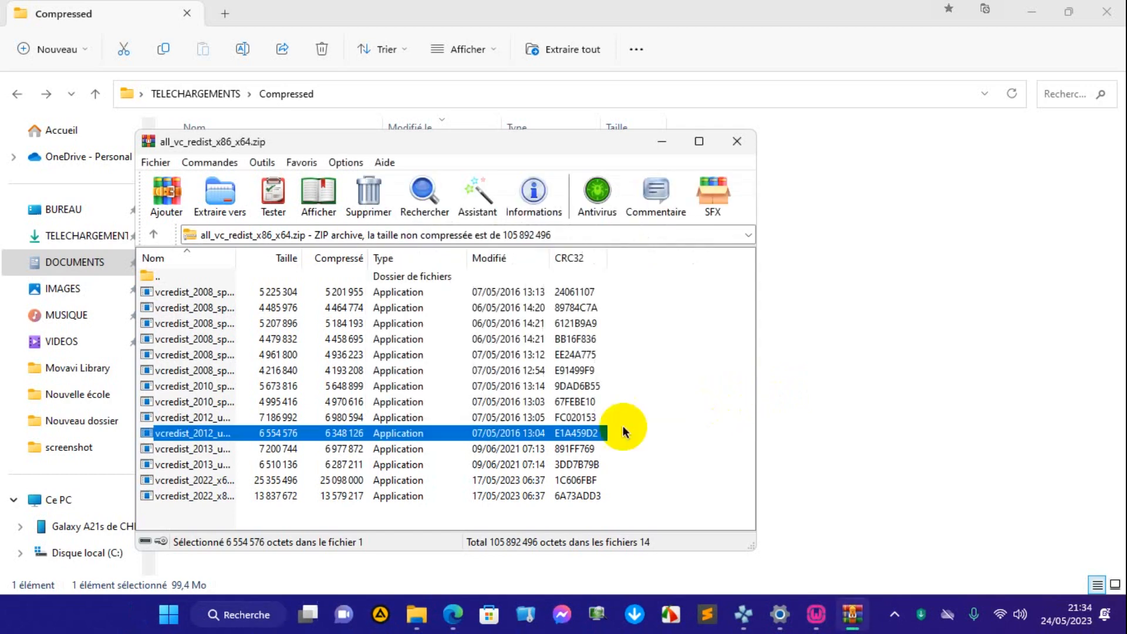
# Install Microsoft Visual C++ 2013 Redistributable (x64) from the first vcredist_2013 package, agreeing to the license terms.
pyautogui.doubleClick(312, 450)
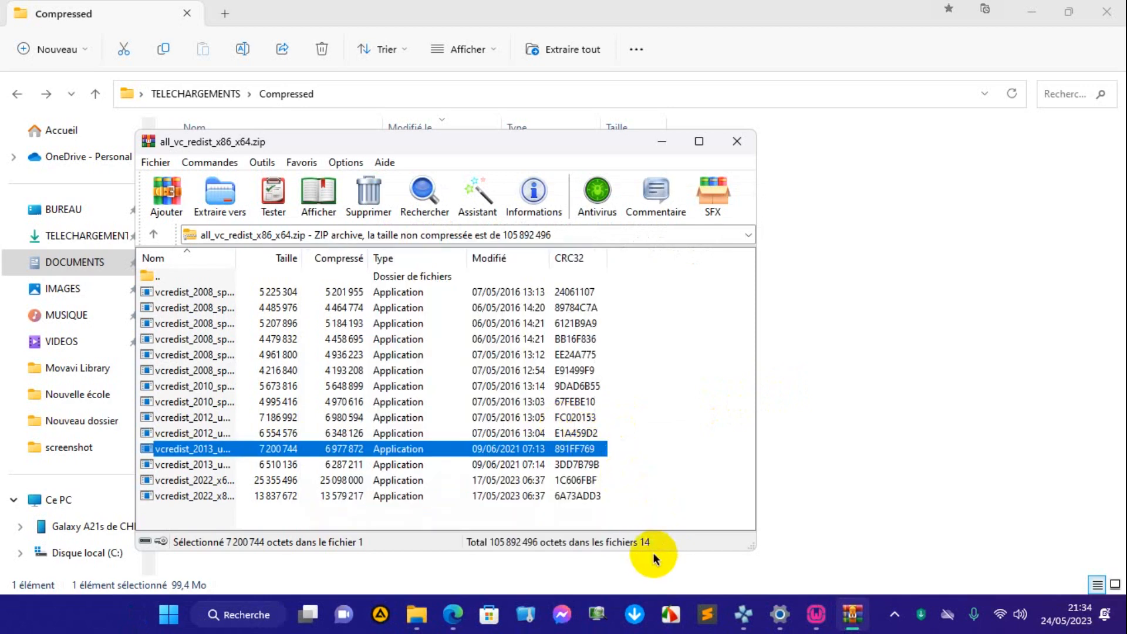
pyautogui.press('Return')
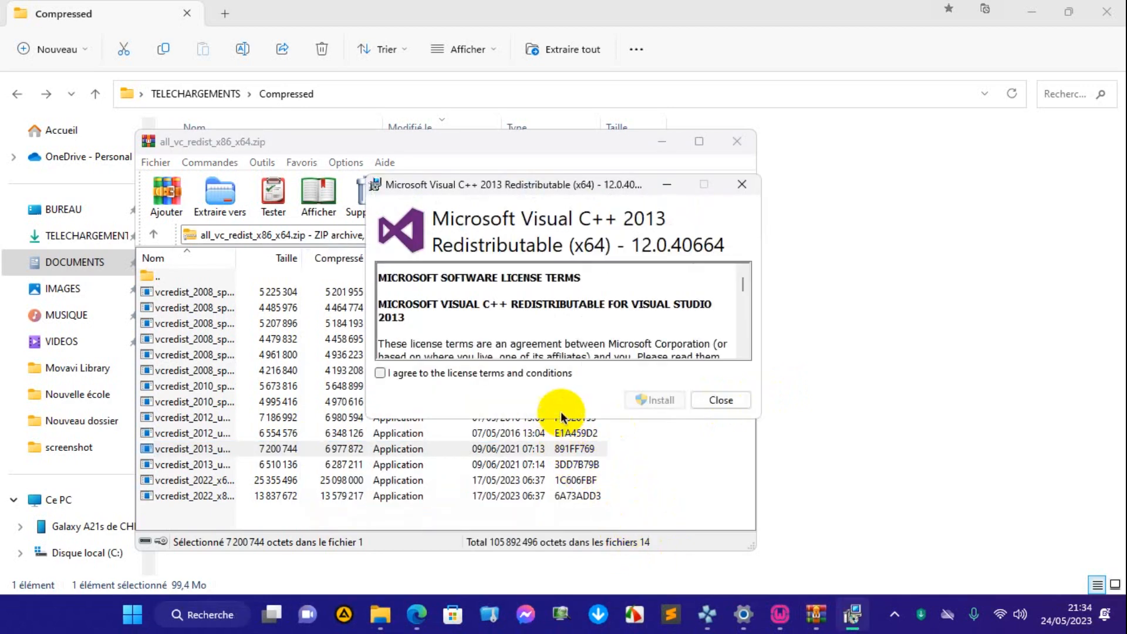
pyautogui.click(494, 373)
pyautogui.click(651, 402)
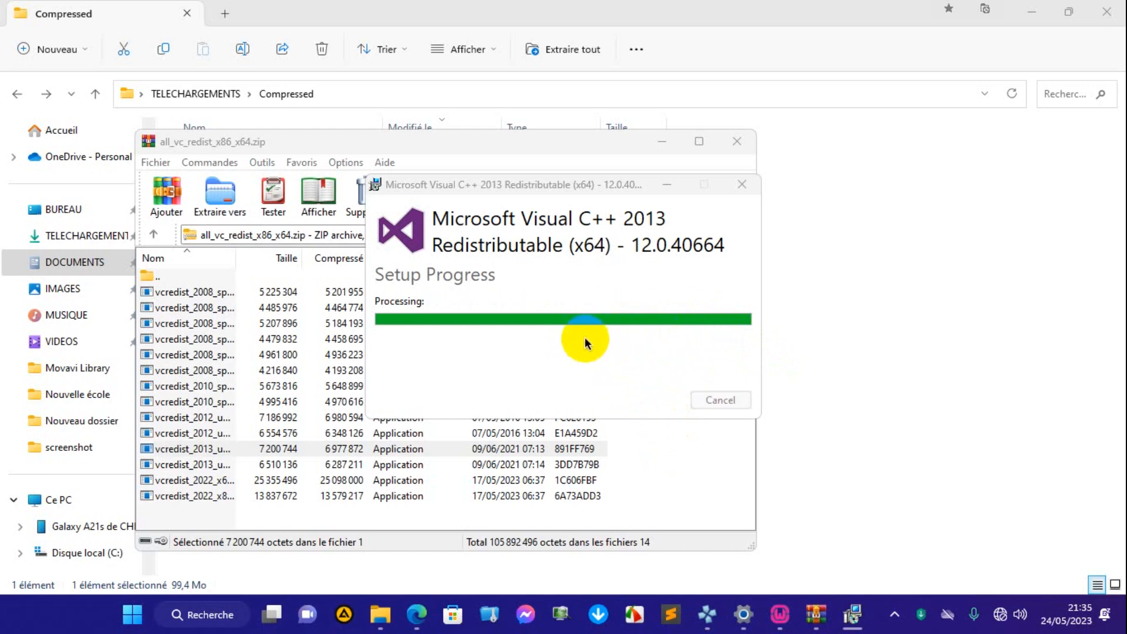
pyautogui.click(709, 404)
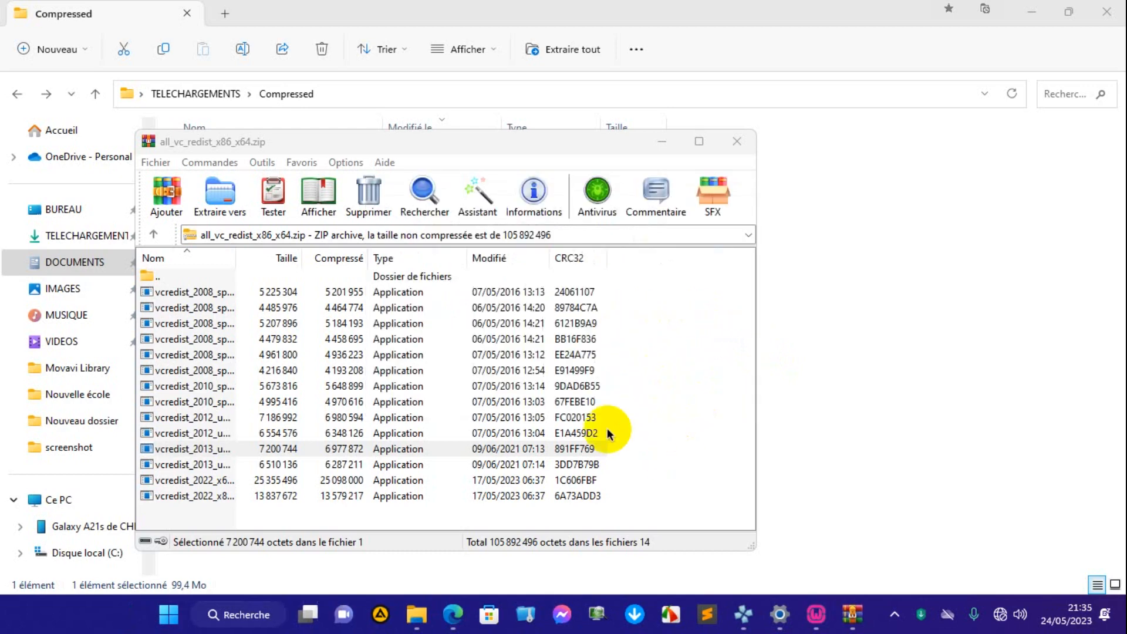
# Install Microsoft Visual C++ 2013 Redistributable (x86) from the second vcredist_2013 package, agreeing to the license terms.
pyautogui.click(200, 464)
pyautogui.doubleClick(200, 464)
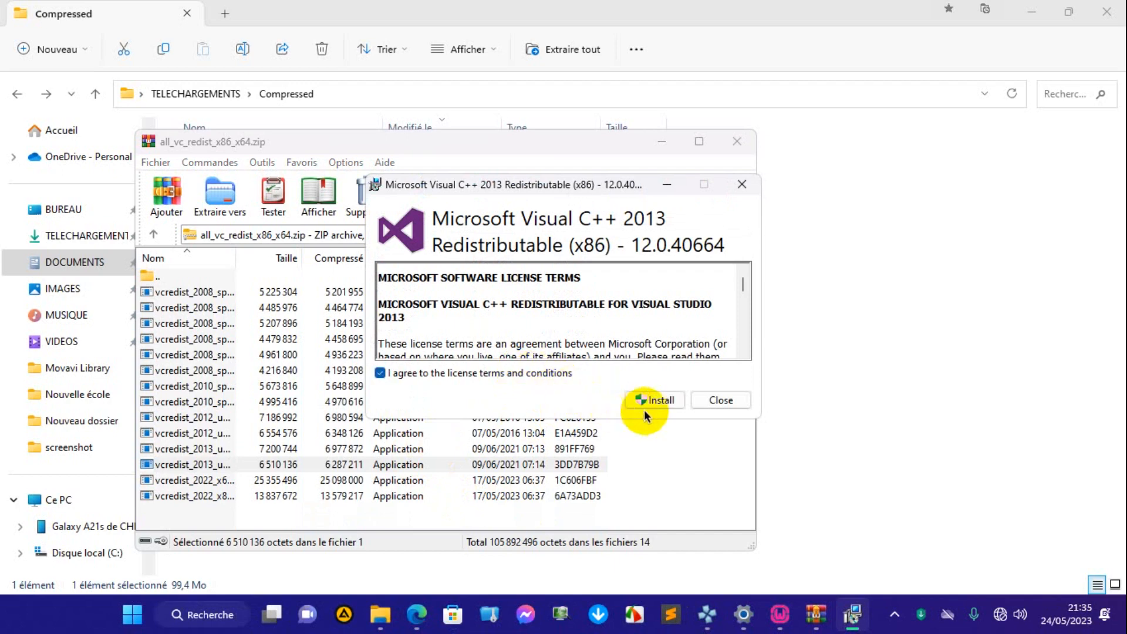
pyautogui.click(660, 401)
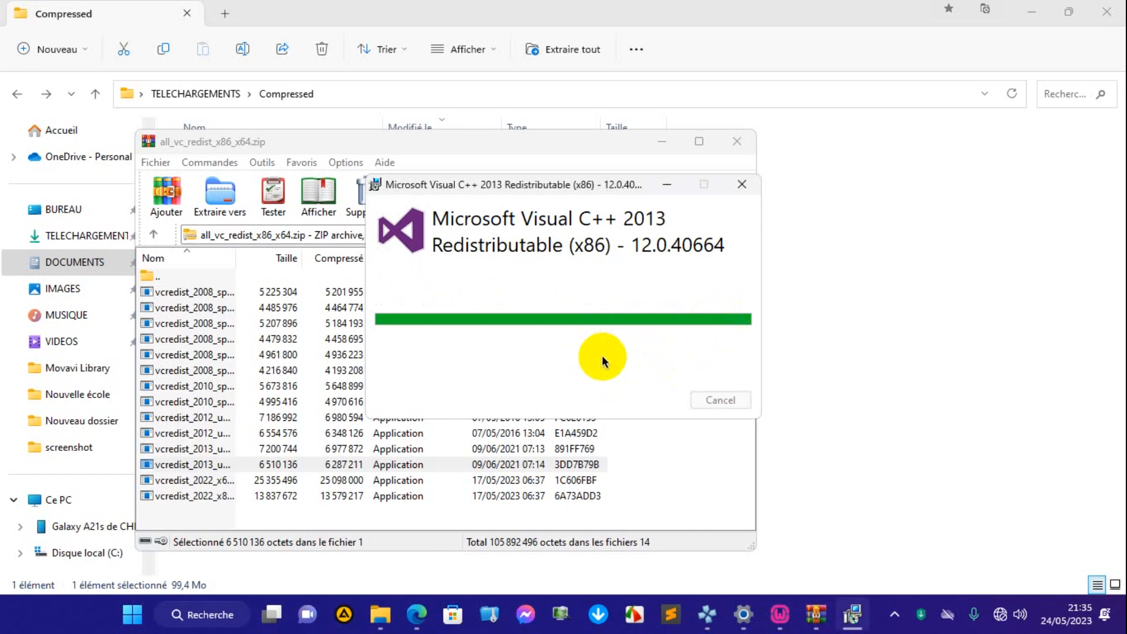
pyautogui.click(711, 401)
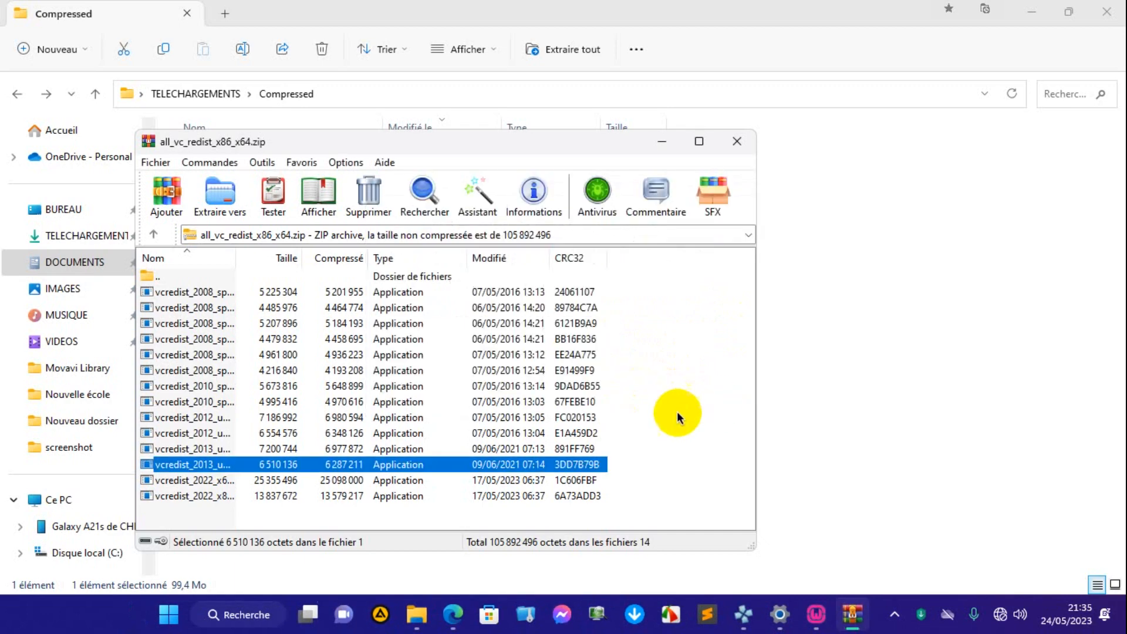
# Install Microsoft Visual C++ 2015-2022 Redistributable (x64) from the vcredist_2022 x64 package, accepting the licence conditions.
pyautogui.doubleClick(205, 481)
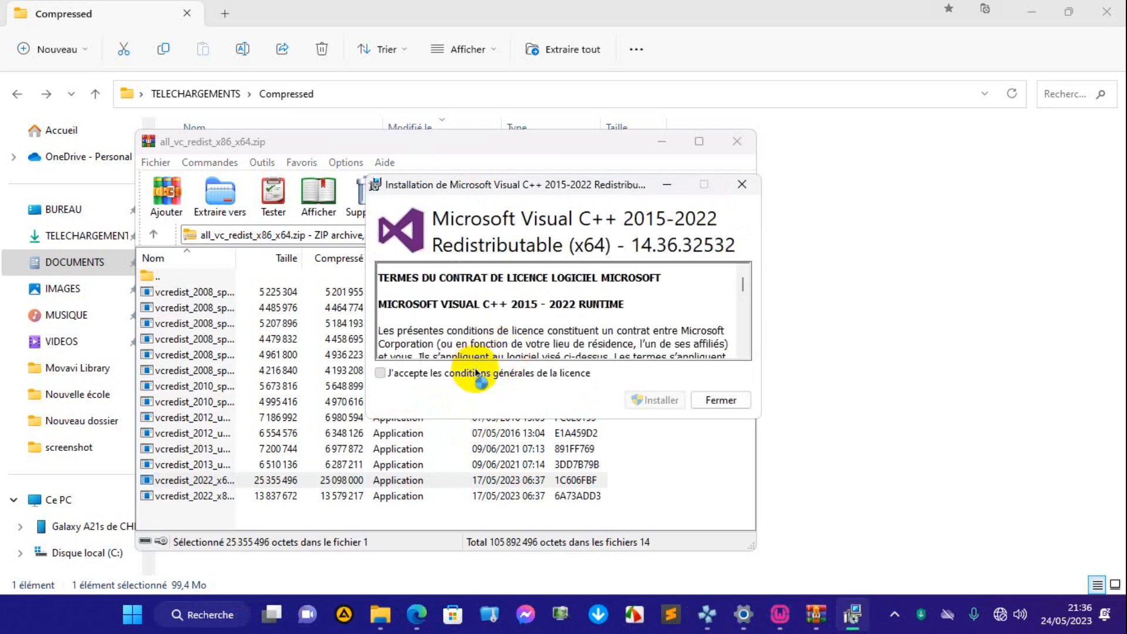
pyautogui.click(476, 373)
pyautogui.click(661, 398)
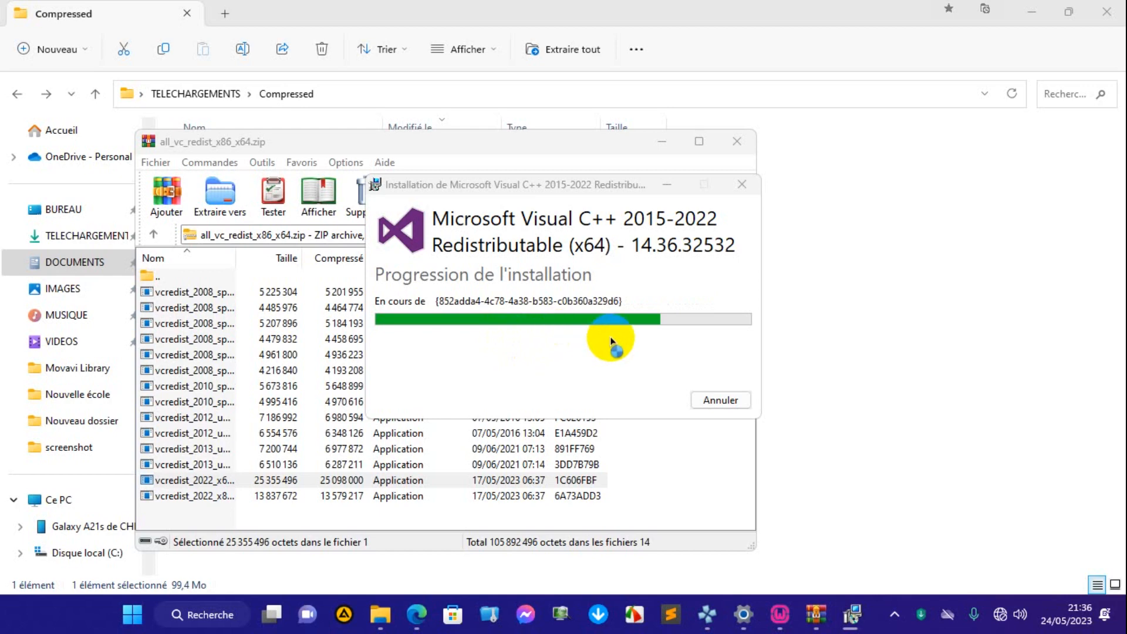
pyautogui.click(695, 404)
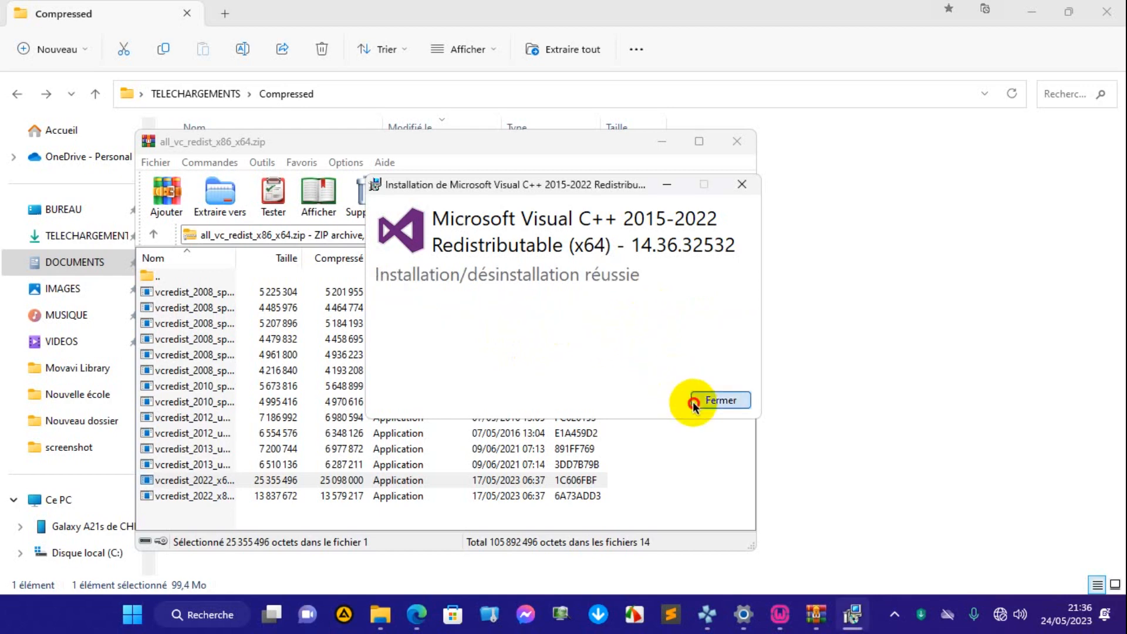
# Install Microsoft Visual C++ 2015-2022 Redistributable (x86) from the last package in the archive, accepting the licence conditions.
pyautogui.doubleClick(275, 498)
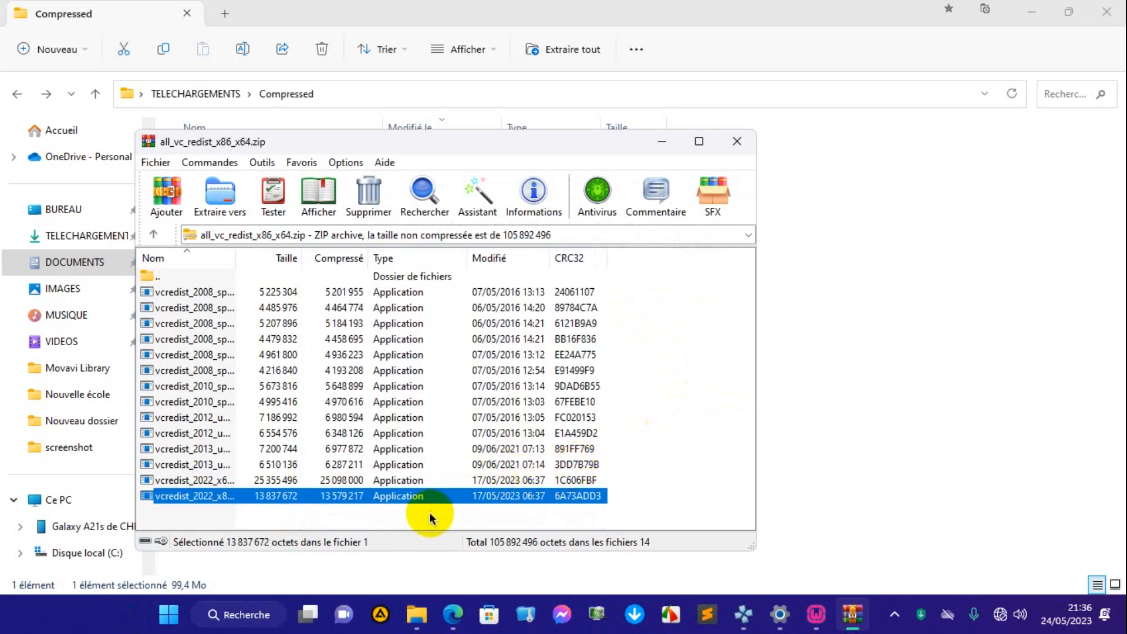
pyautogui.doubleClick(361, 498)
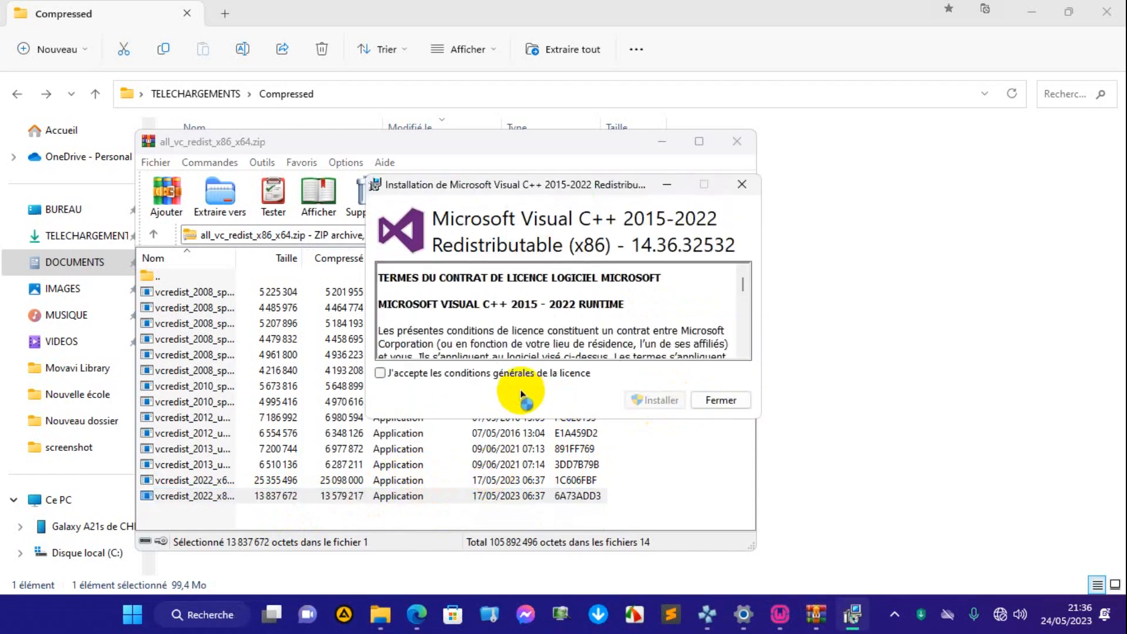
pyautogui.click(522, 369)
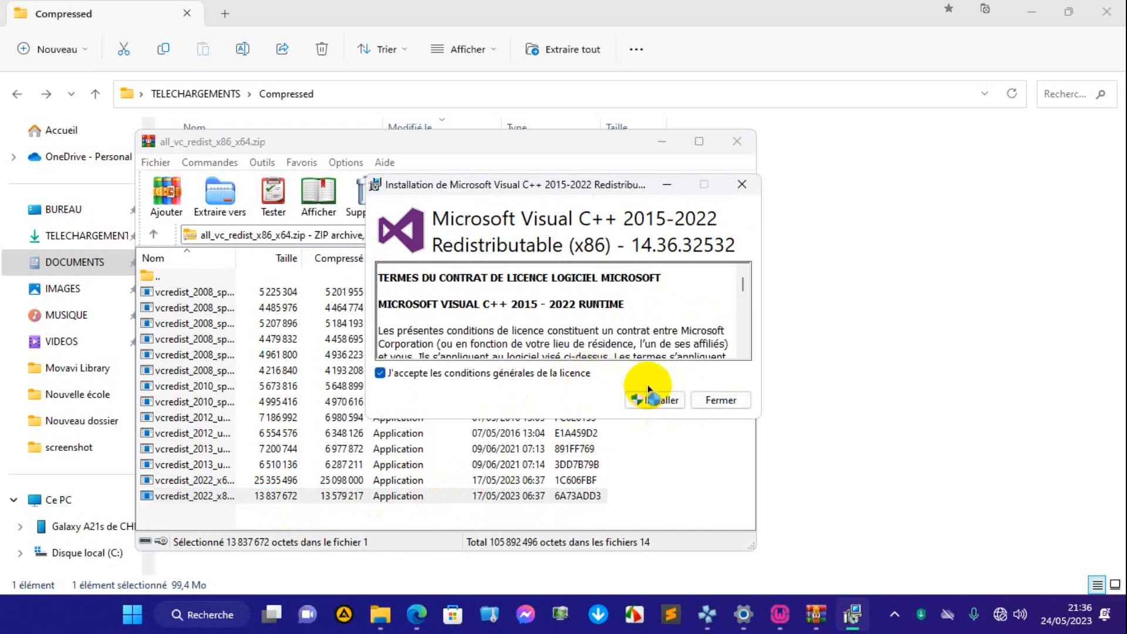
pyautogui.click(659, 401)
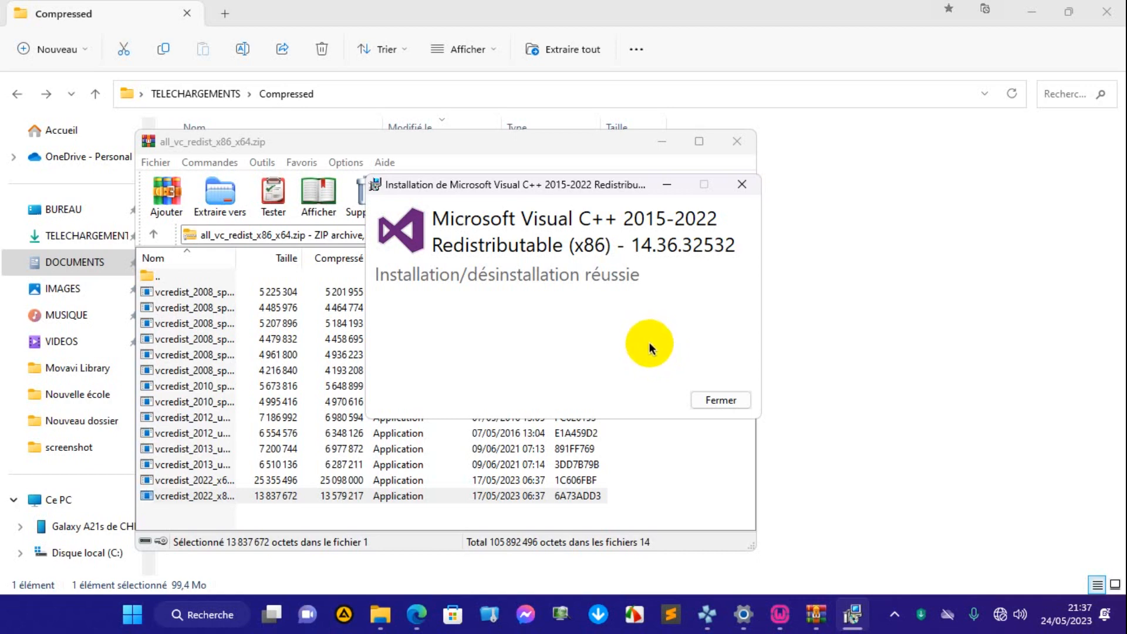
pyautogui.click(708, 401)
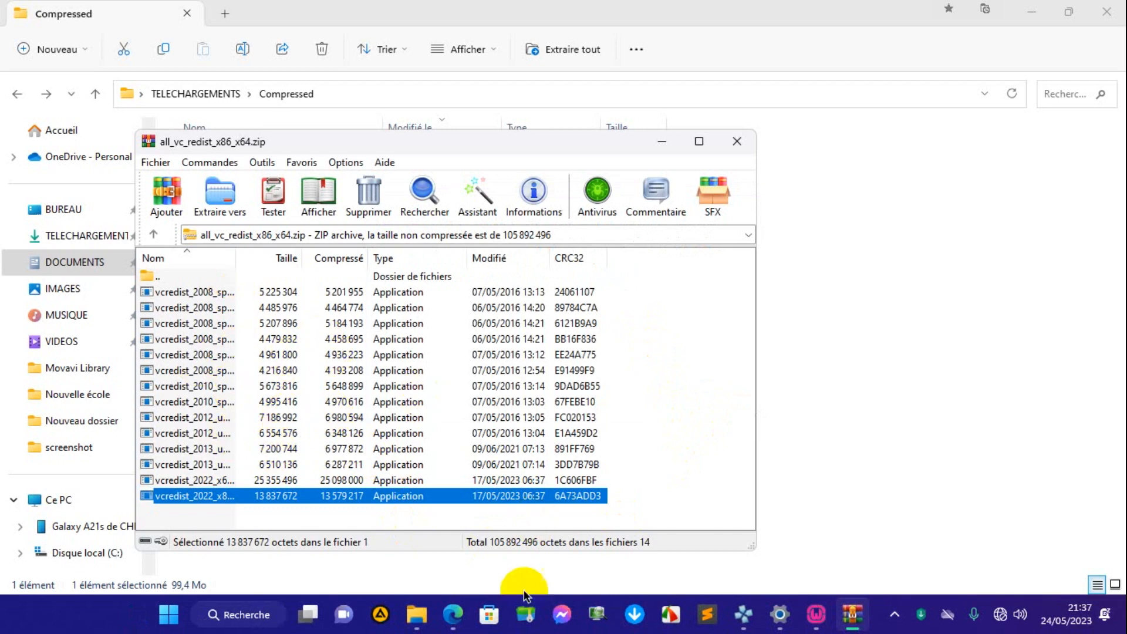
# Switch to the Wampserver64 3.3.0 installer, review the prerequisites on the Information page and continue to the destination folder choice.
pyautogui.click(813, 623)
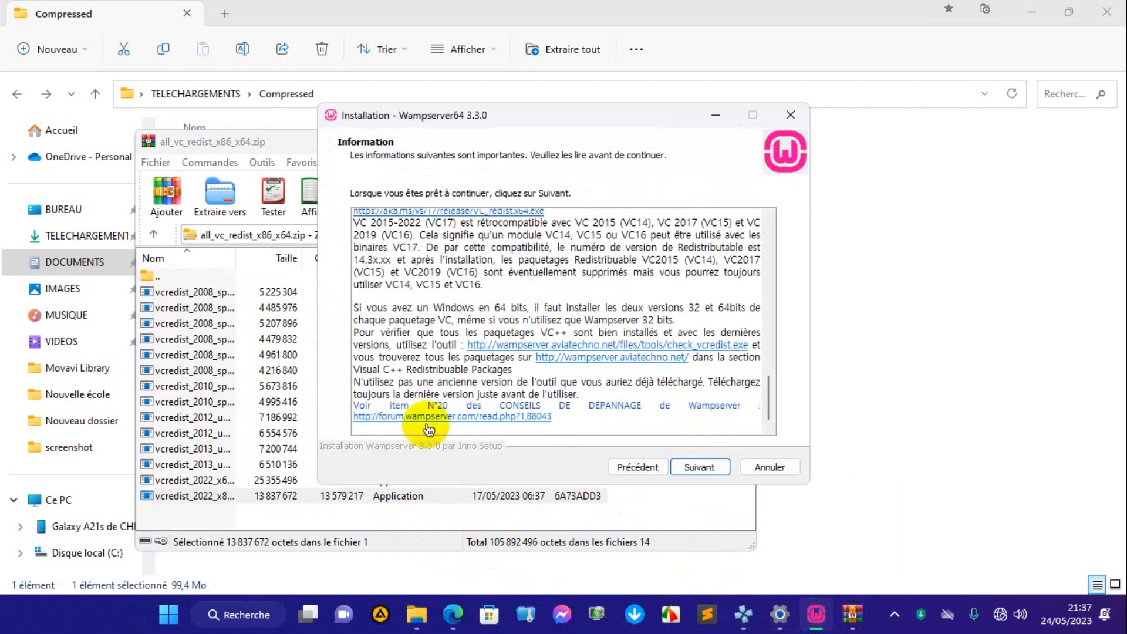
pyautogui.scroll(1, 533, 405)
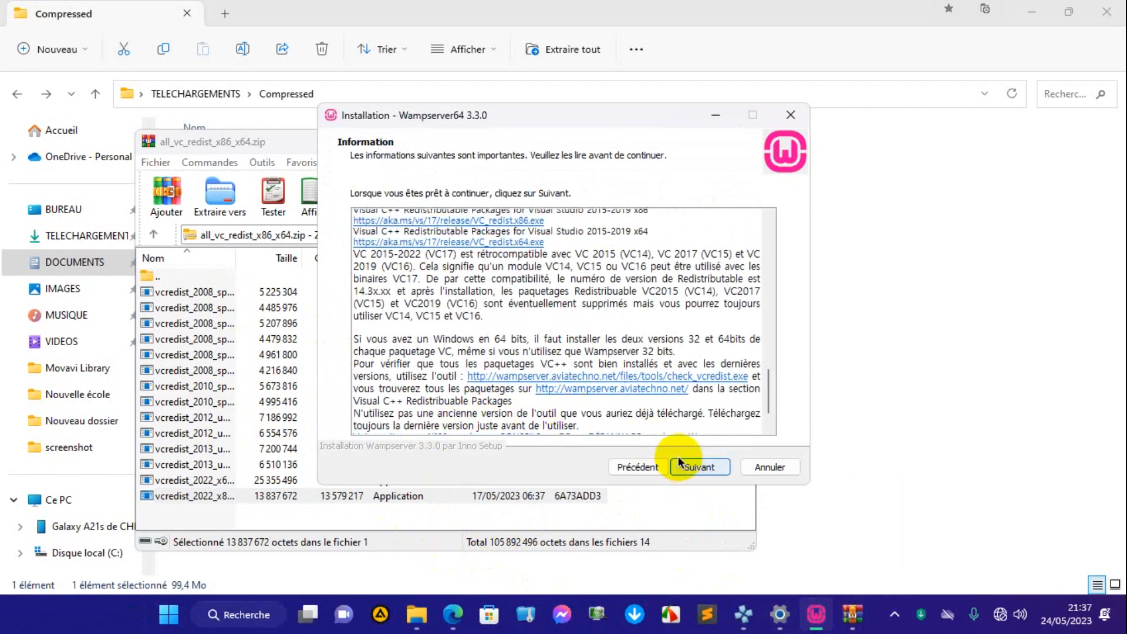
pyautogui.scroll(15, 497, 355)
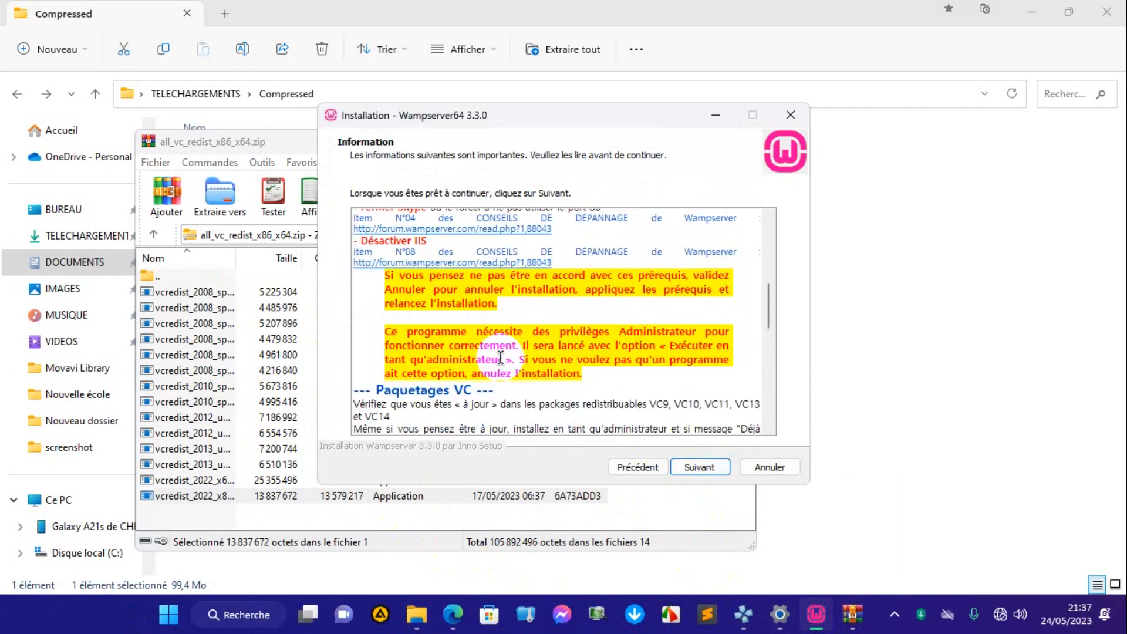
pyautogui.scroll(2, 500, 357)
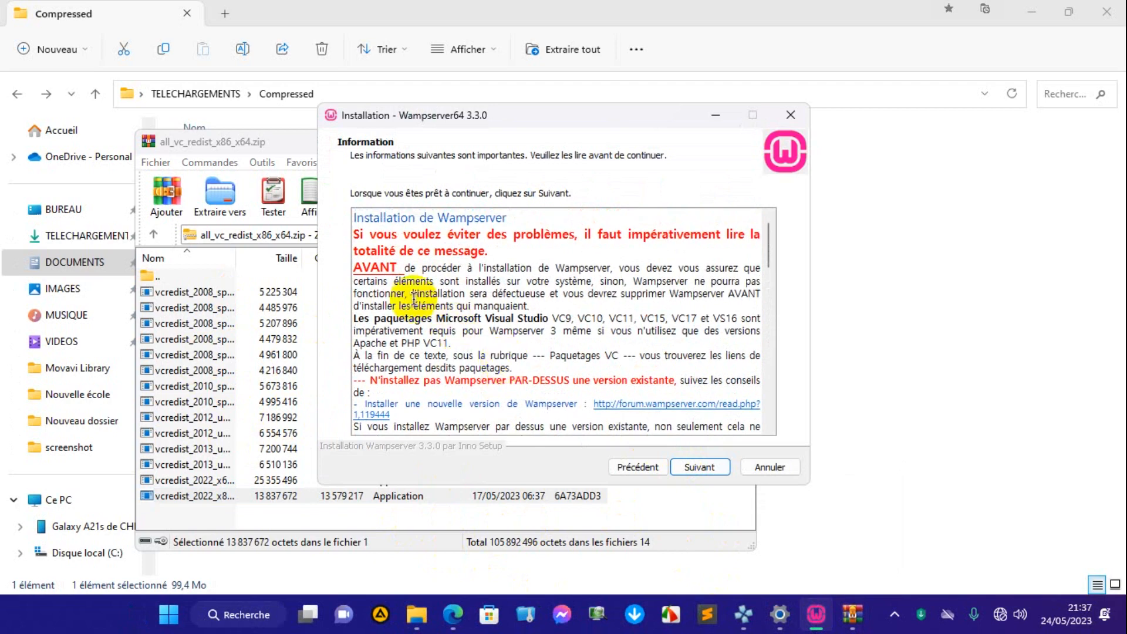
pyautogui.click(697, 467)
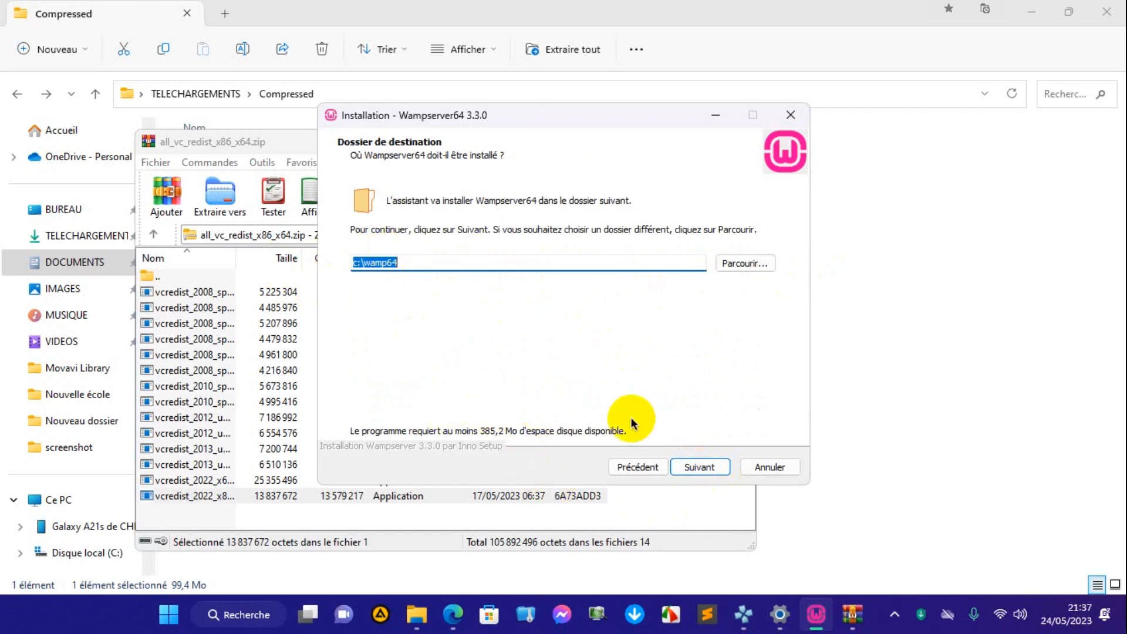
# Accept c:\wamp64 as the destination folder and keep the default installation components, including MariaDB 10.10.2.
pyautogui.click(688, 468)
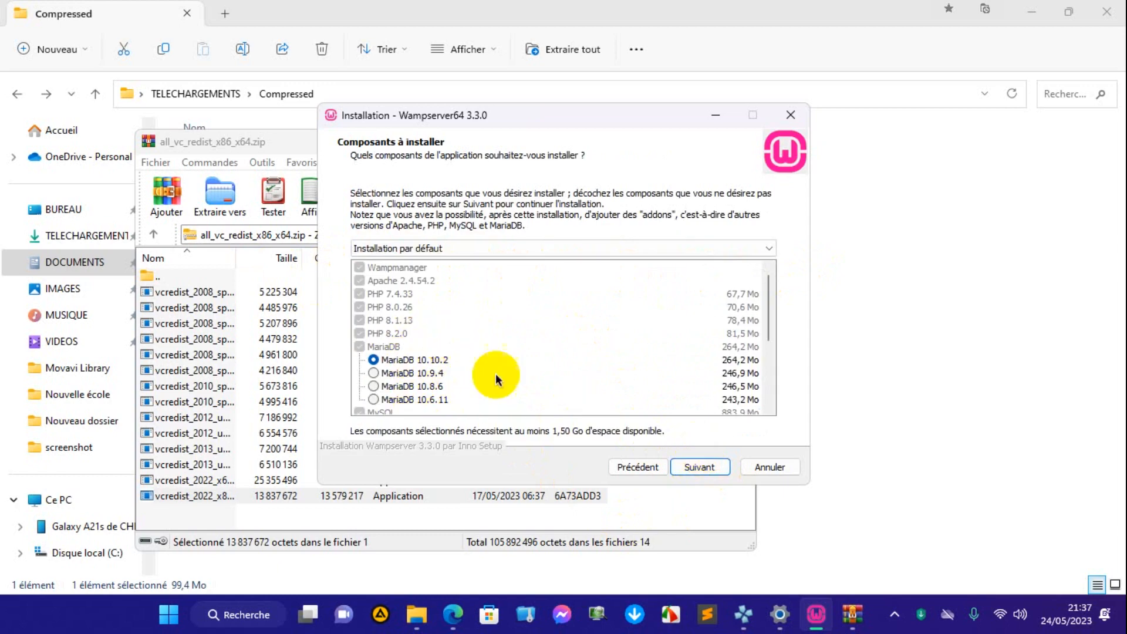
pyautogui.click(698, 466)
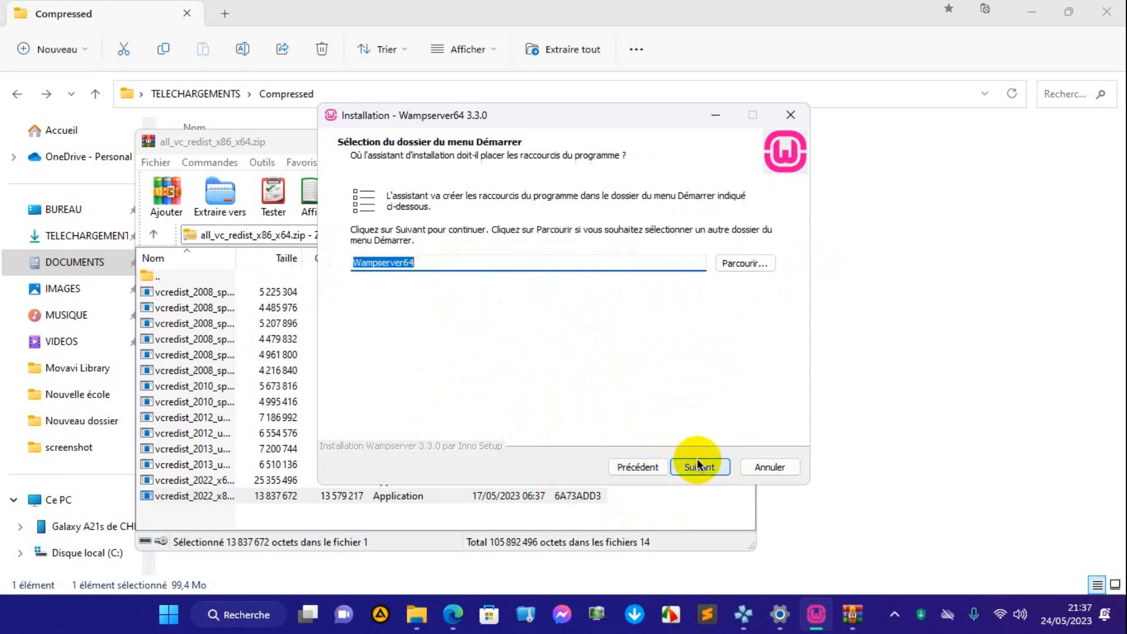
# Accept Wampserver64 as the Start menu folder and start the installation.
pyautogui.click(695, 466)
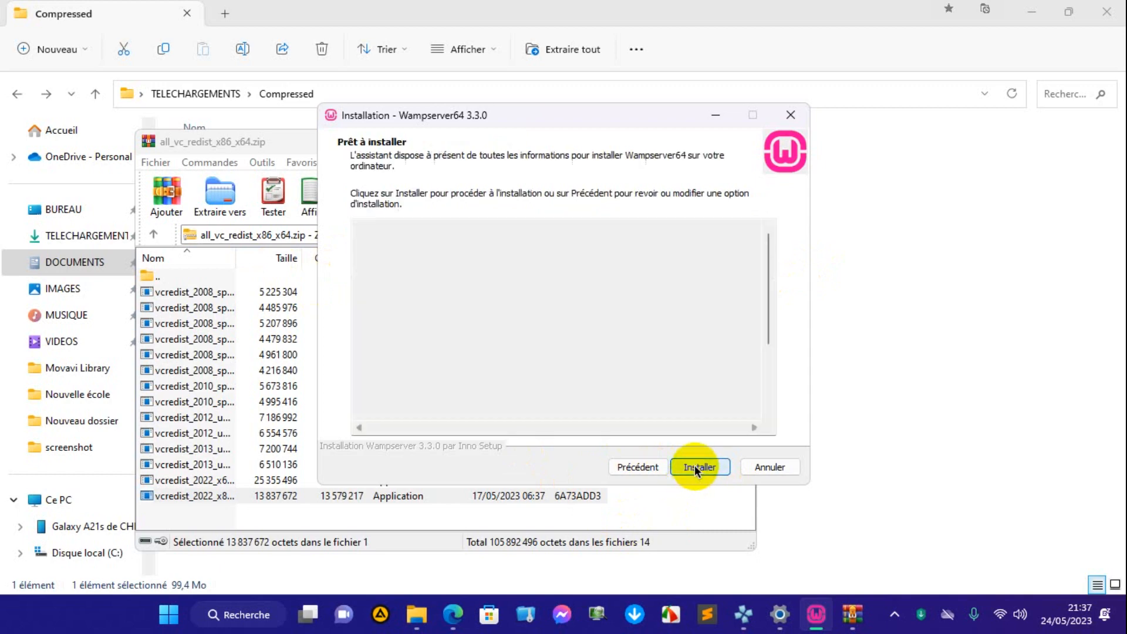
pyautogui.click(695, 466)
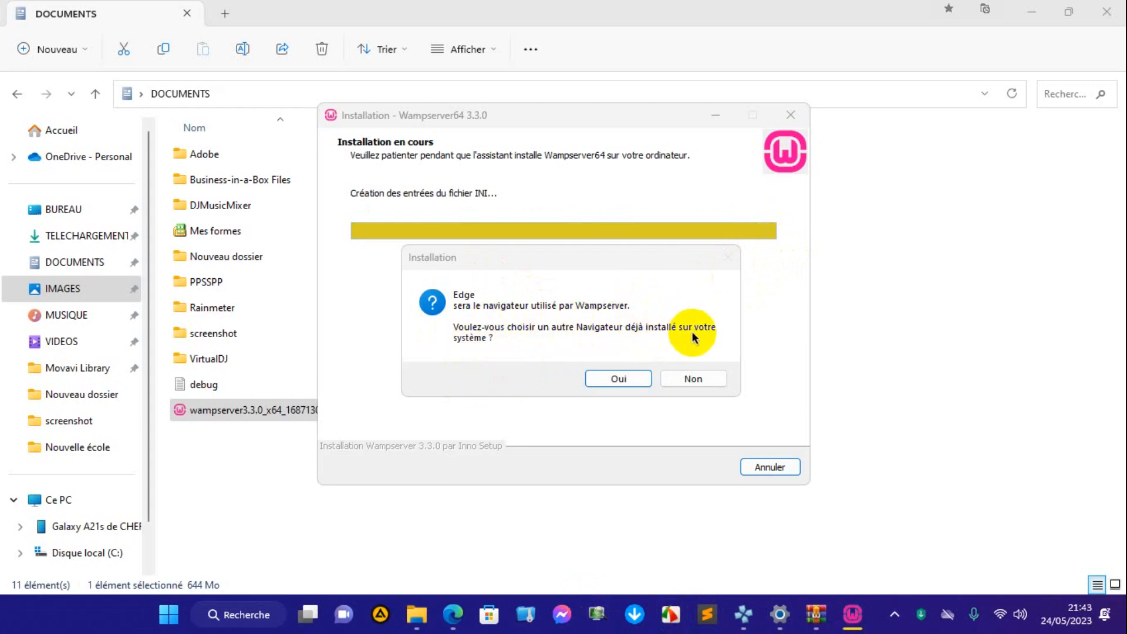
# Replace Edge as Wampserver's browser with the chrome application from Programmes\Google\Chrome\Application on drive C.
pyautogui.click(636, 383)
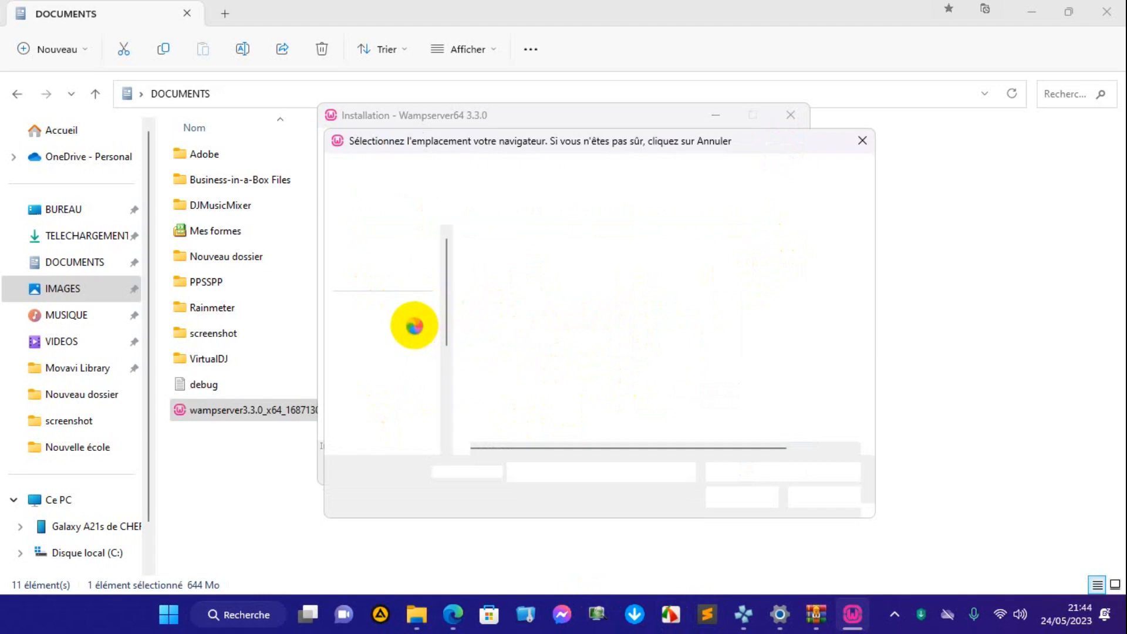
pyautogui.click(405, 395)
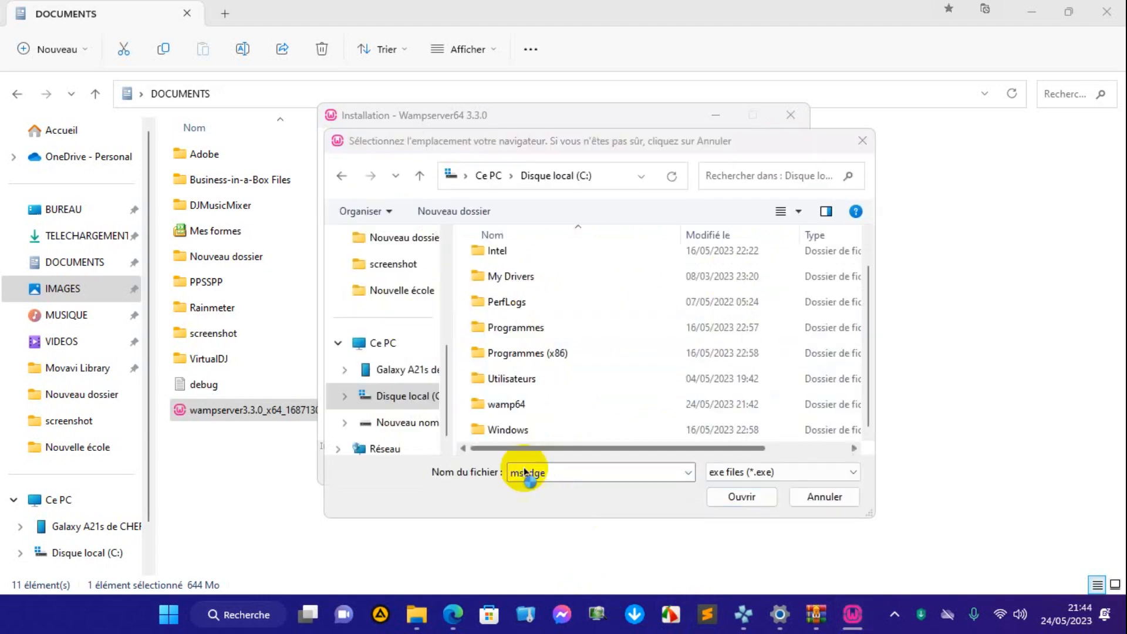
pyautogui.scroll(1, 516, 360)
pyautogui.click(518, 364)
pyautogui.doubleClick(517, 364)
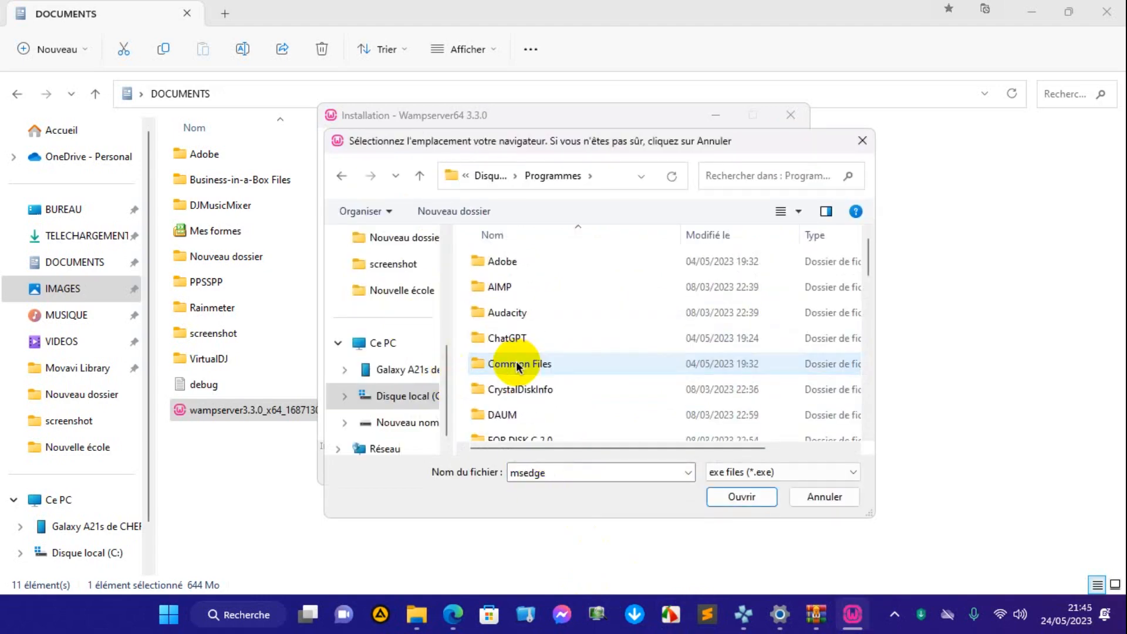
pyautogui.scroll(-2, 510, 423)
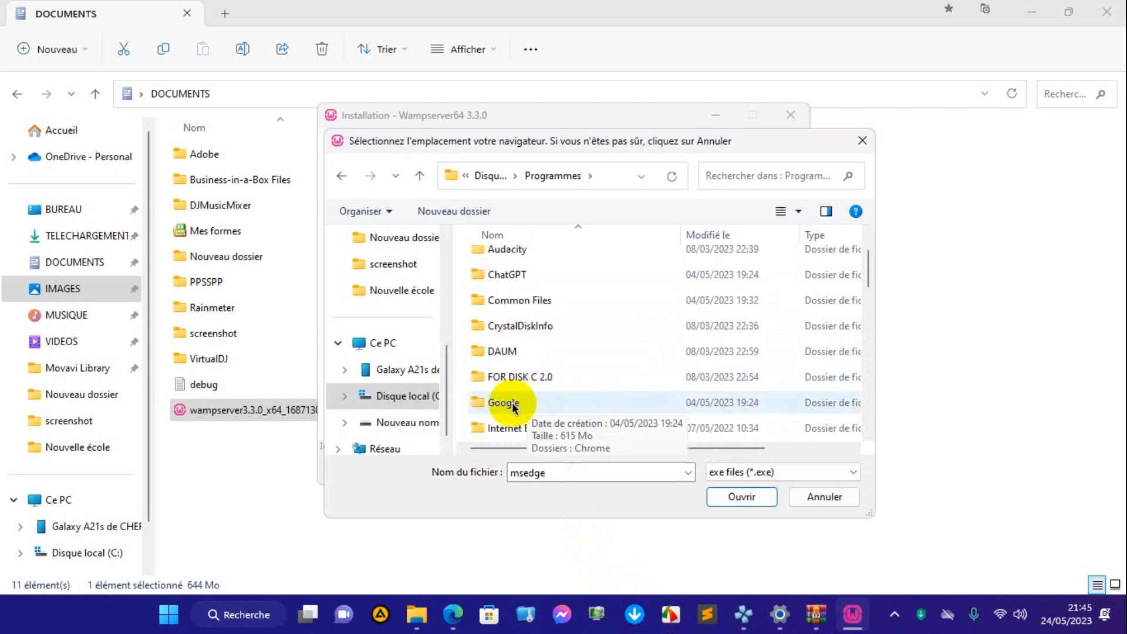
pyautogui.doubleClick(513, 405)
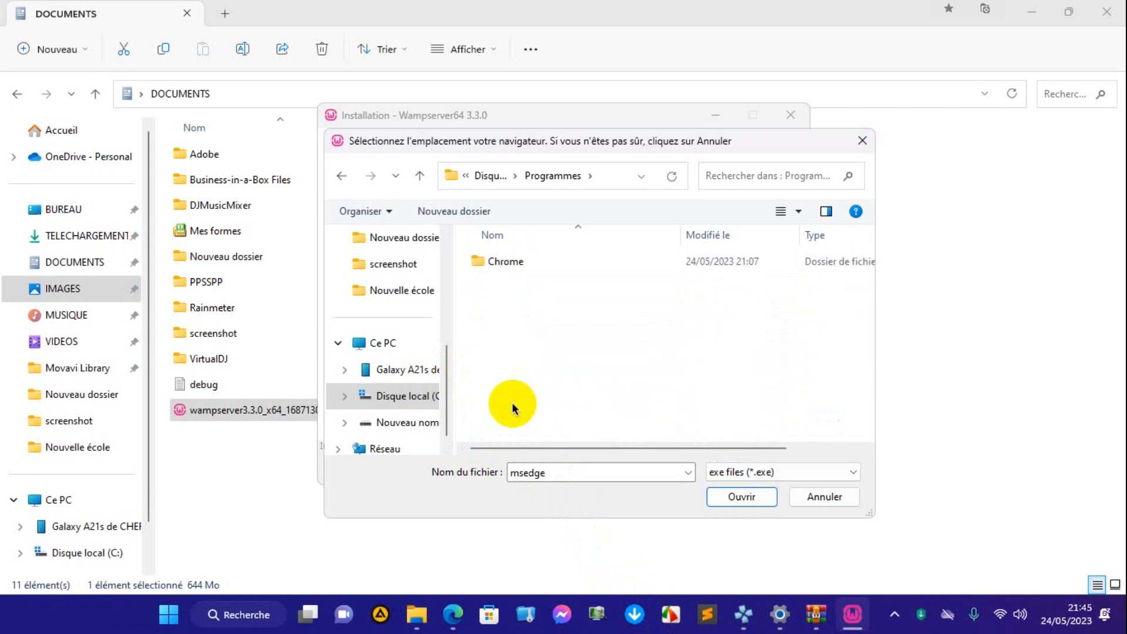
pyautogui.click(520, 264)
pyautogui.doubleClick(520, 264)
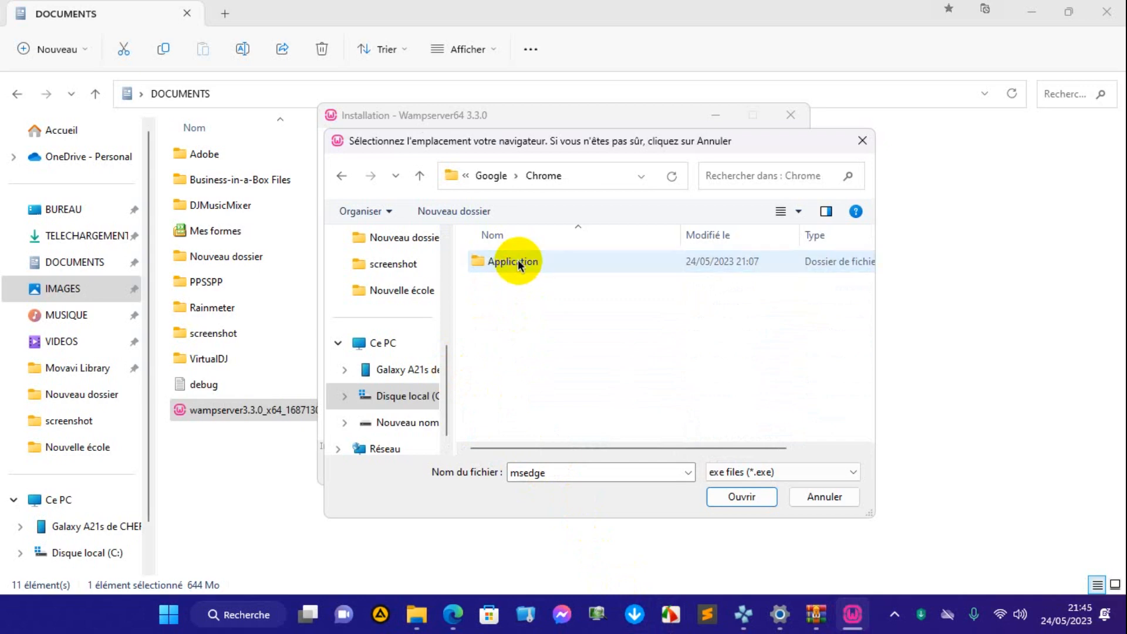
pyautogui.click(519, 265)
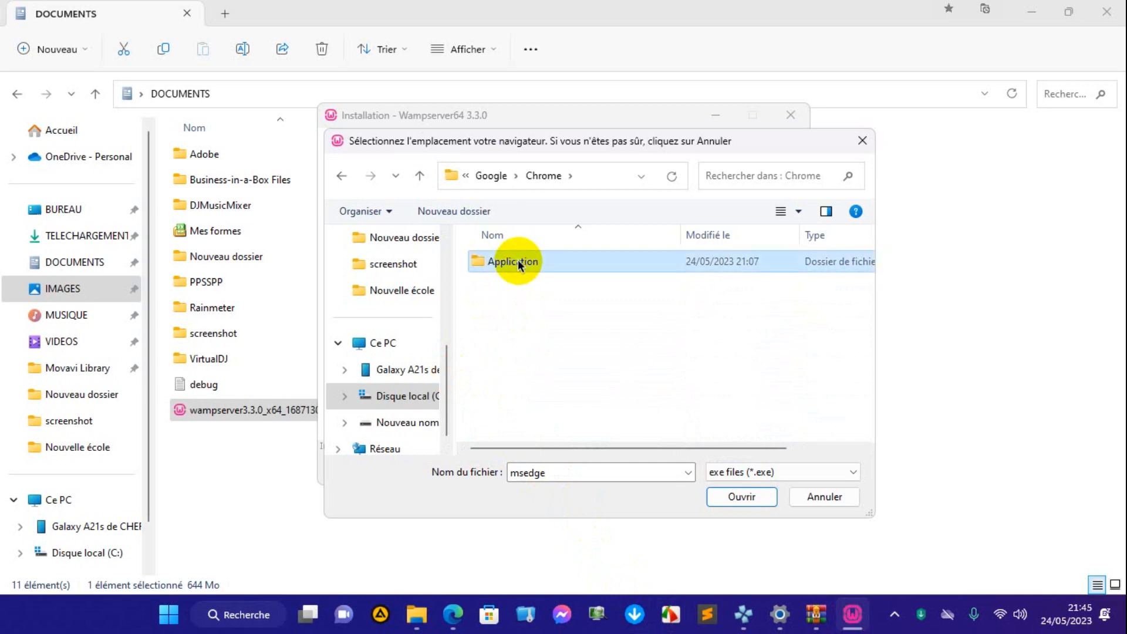
pyautogui.doubleClick(519, 264)
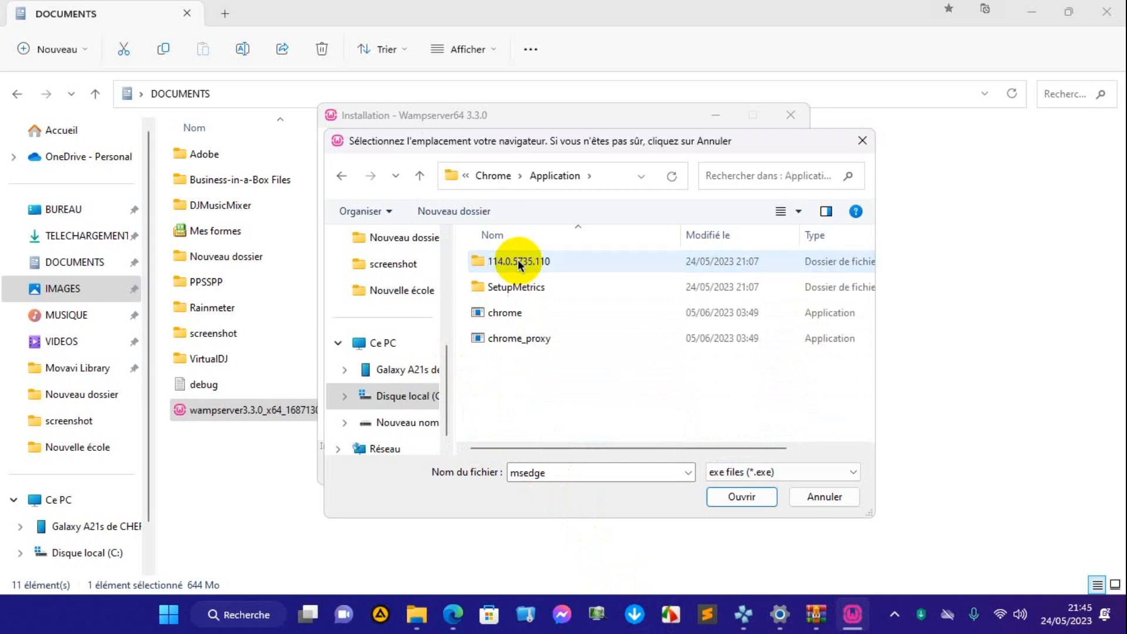
pyautogui.click(502, 313)
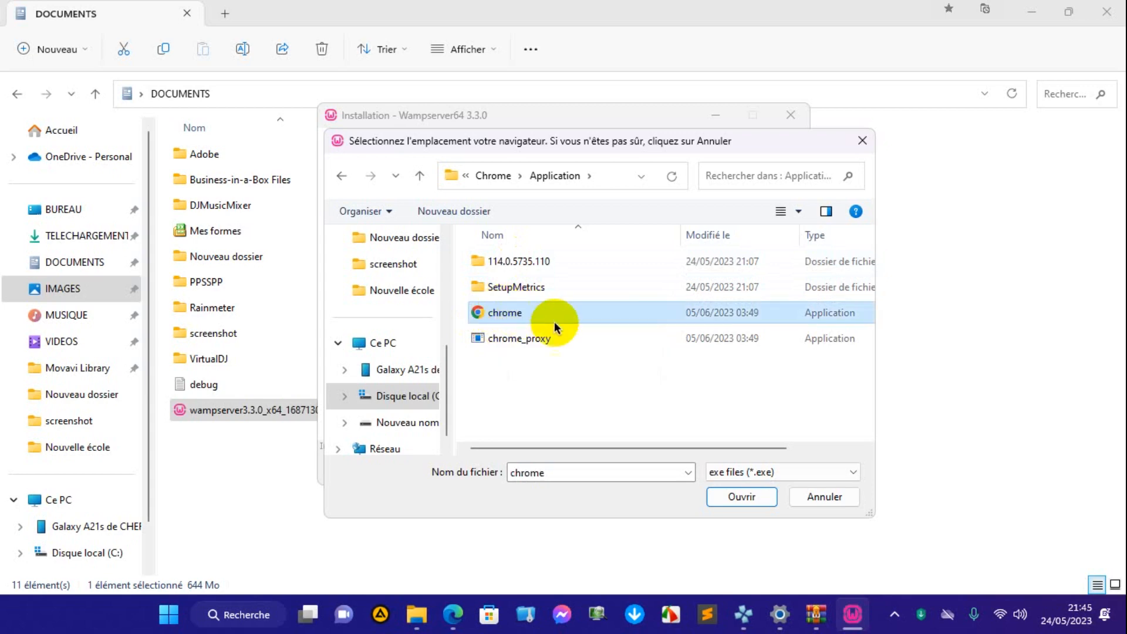
pyautogui.click(737, 499)
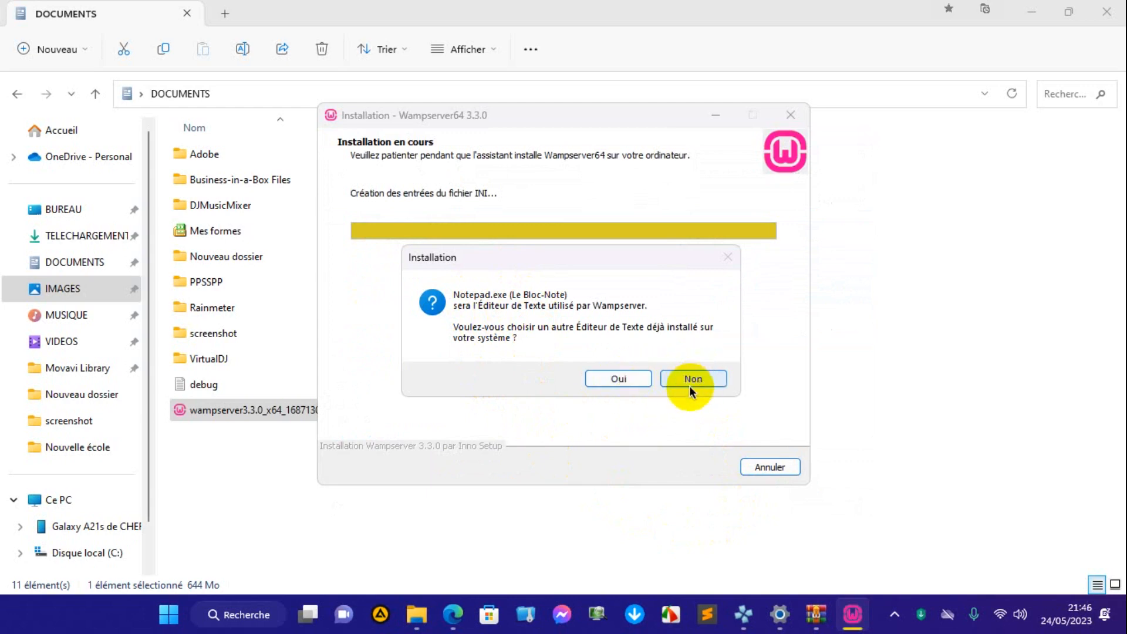
# Replace Notepad as Wampserver's text editor with the sublime_text application from the Programmes\Sublime Text folder on drive C.
pyautogui.click(621, 379)
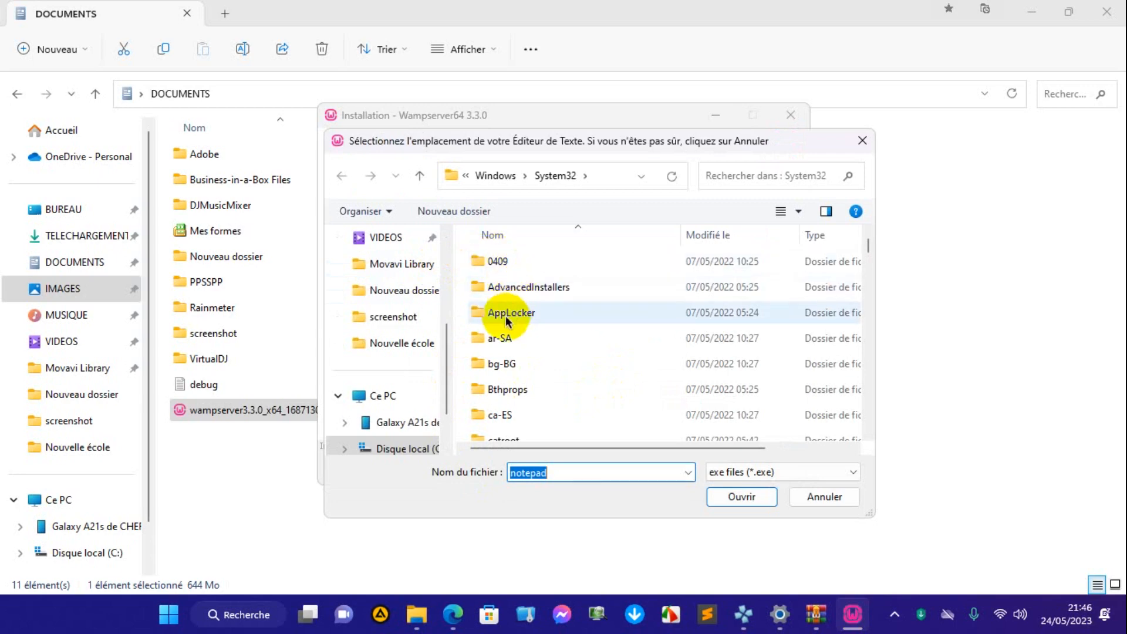
pyautogui.scroll(-6, 505, 317)
pyautogui.scroll(6, 503, 320)
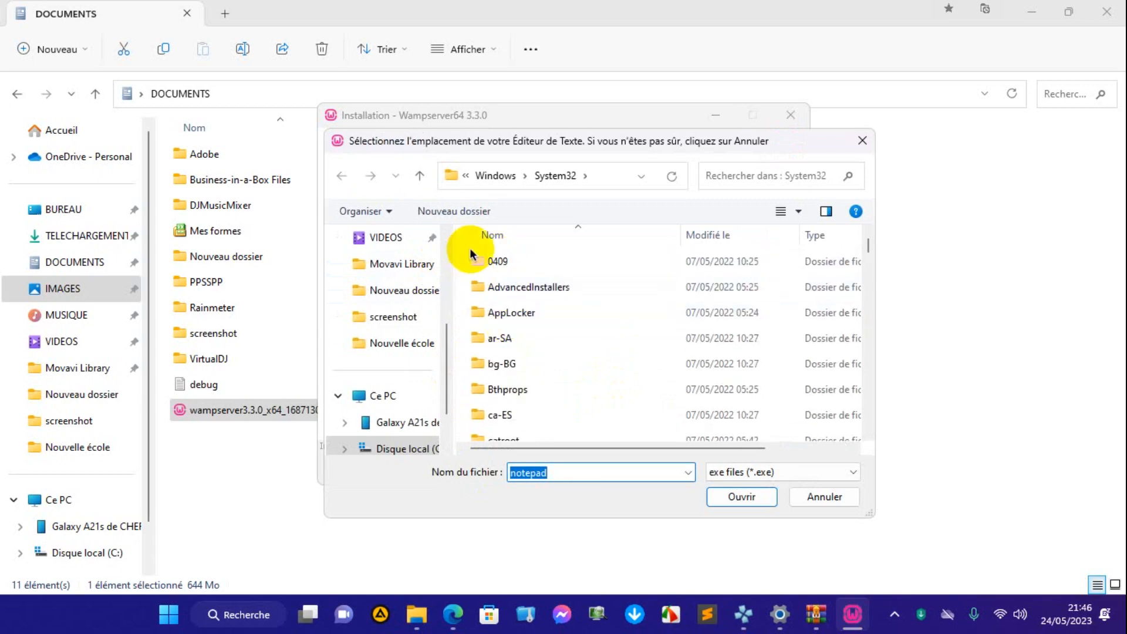
pyautogui.click(501, 178)
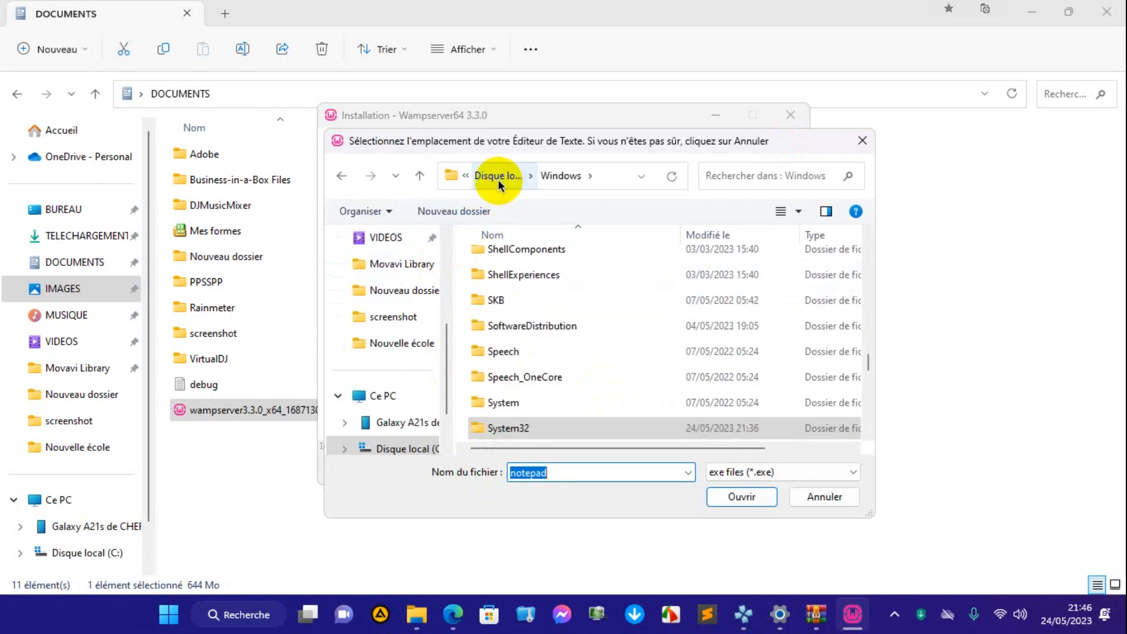
pyautogui.click(488, 176)
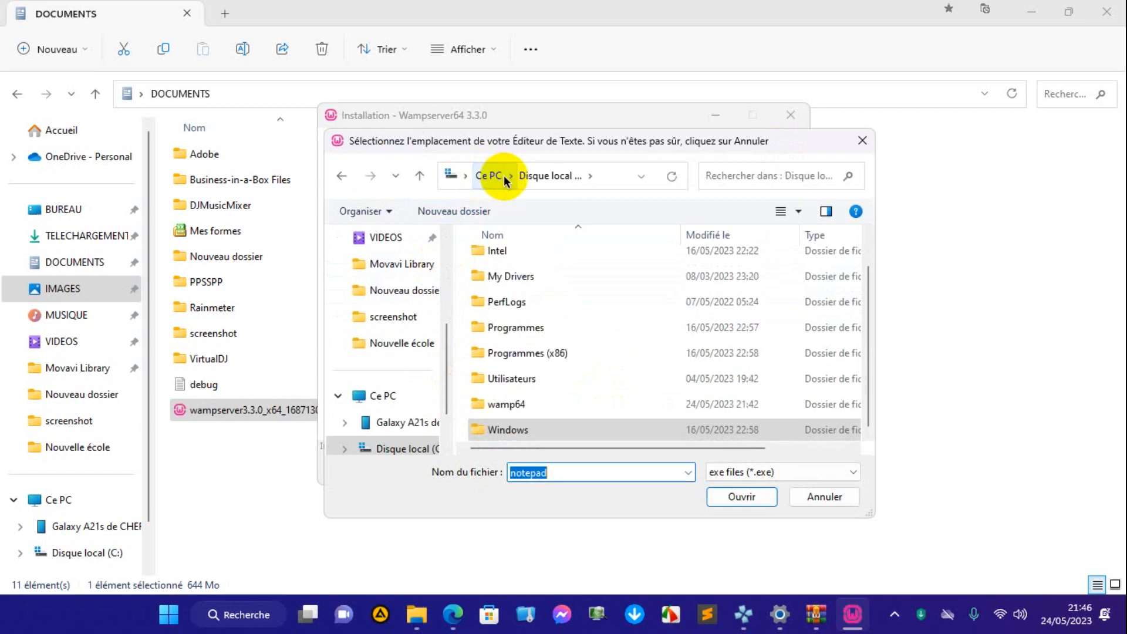
pyautogui.click(512, 330)
pyautogui.doubleClick(512, 330)
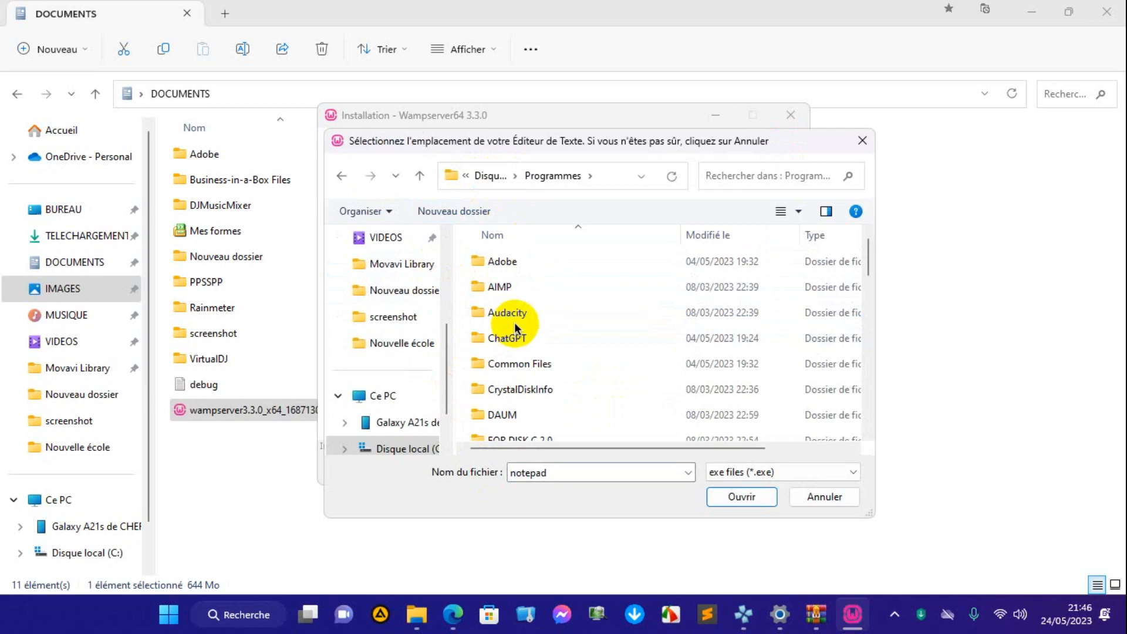
pyautogui.scroll(-5, 515, 329)
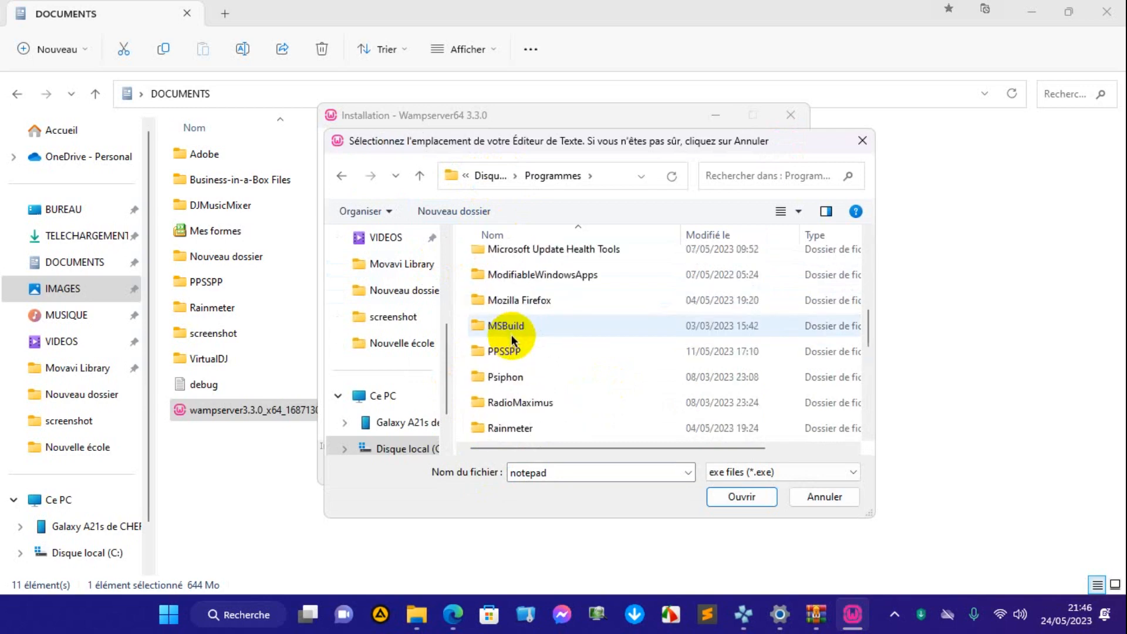
pyautogui.scroll(-2, 514, 337)
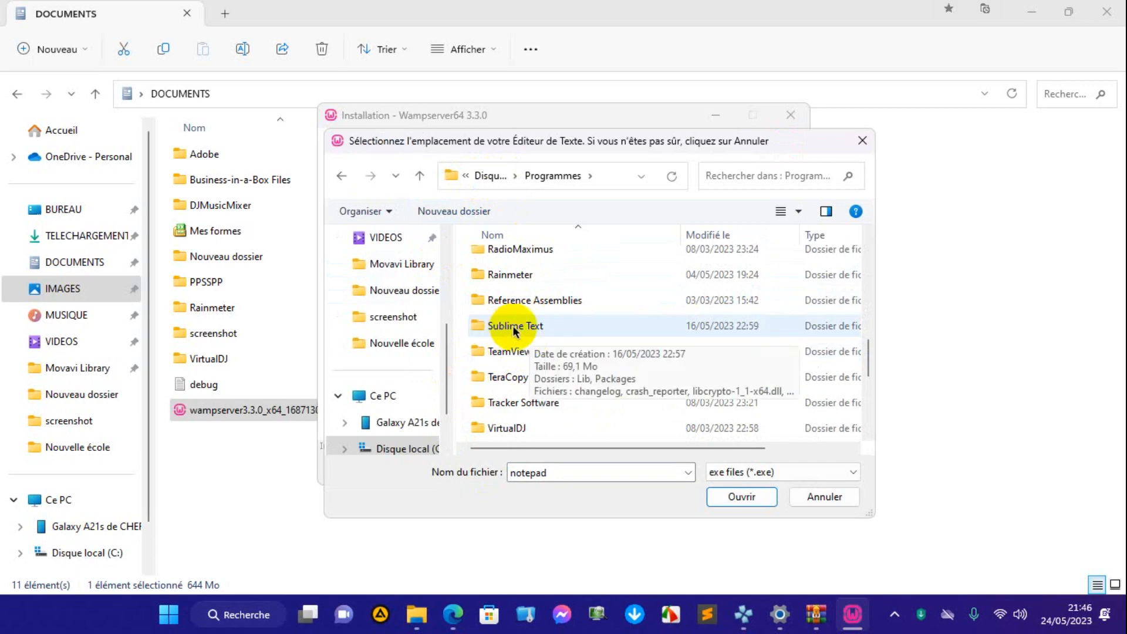
pyautogui.doubleClick(513, 327)
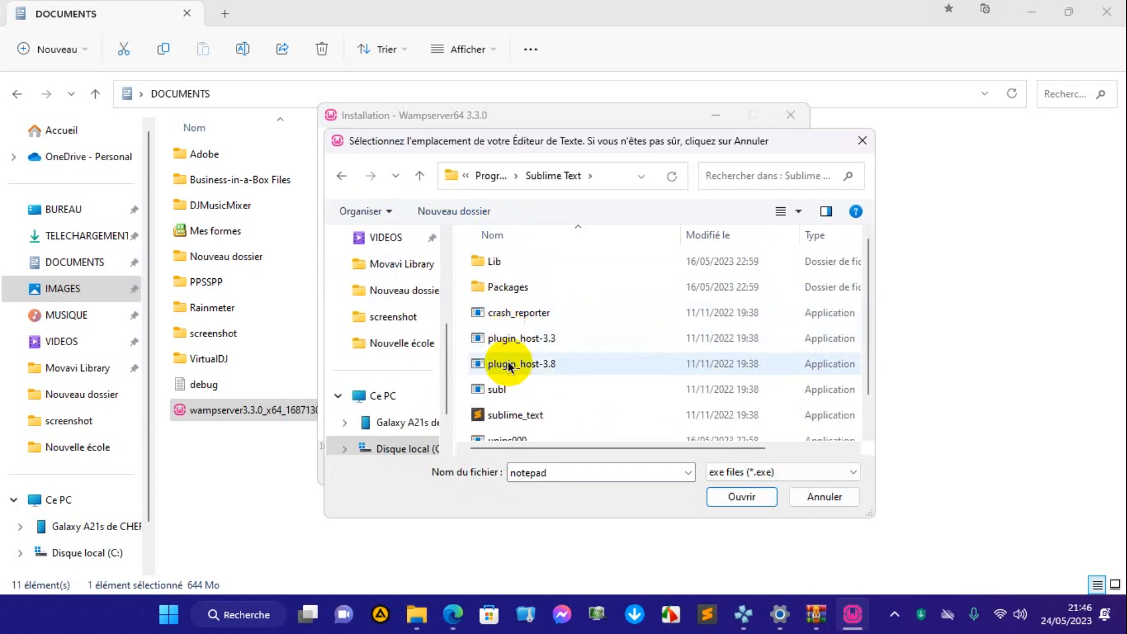
pyautogui.click(516, 416)
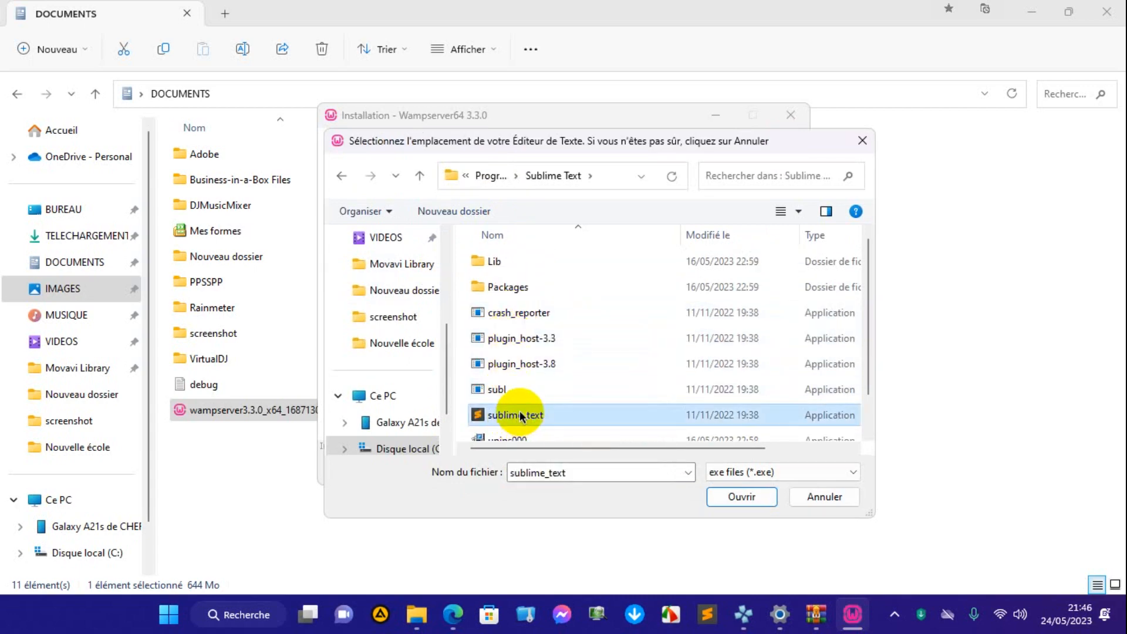
pyautogui.click(741, 496)
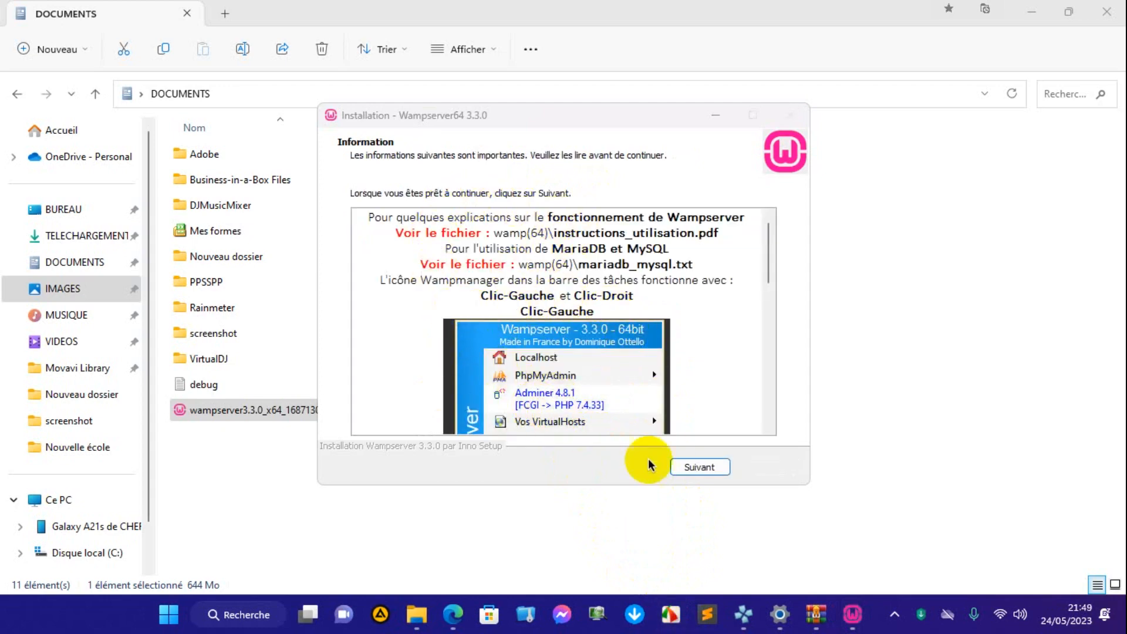
# Continue past the final Information page and finish the Wampserver64 setup.
pyautogui.click(696, 466)
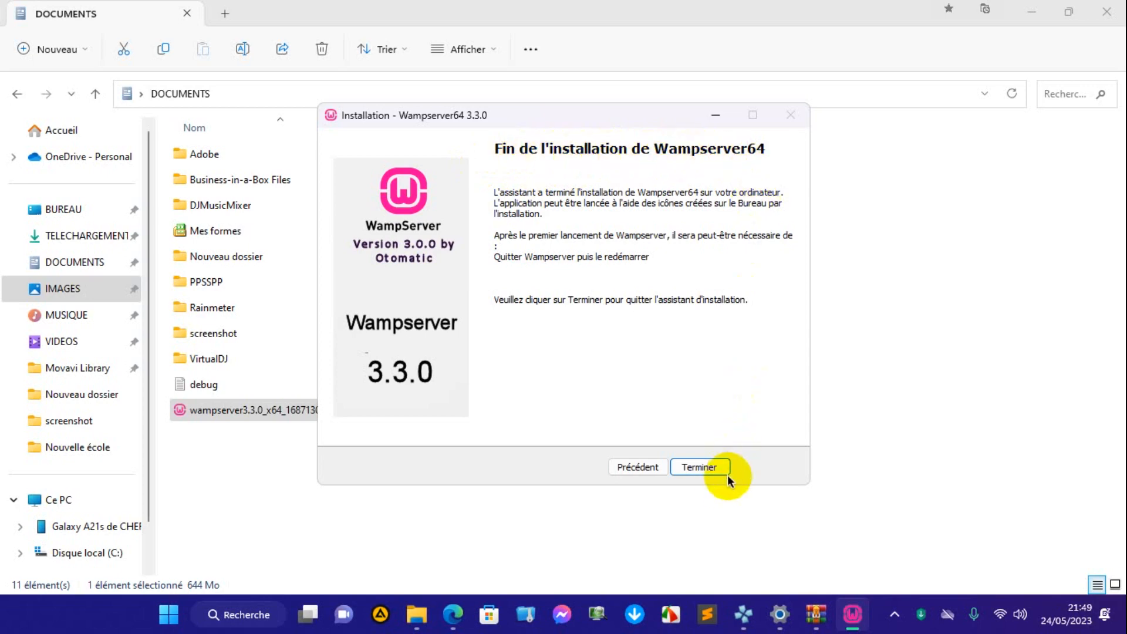
pyautogui.click(701, 467)
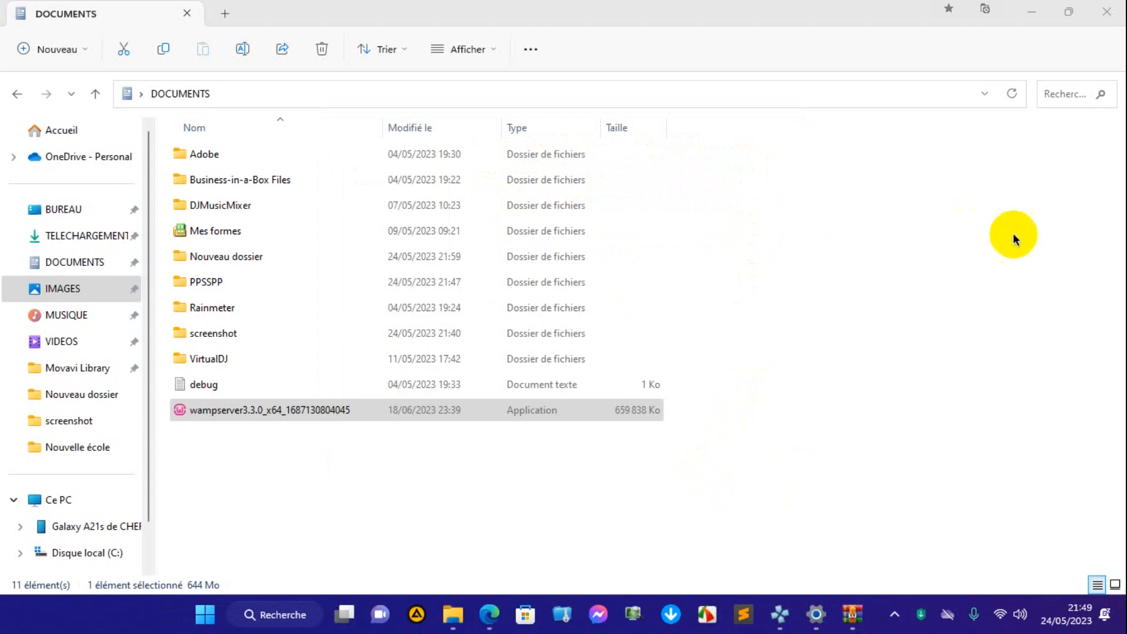
# Clear the desktop by minimizing the Explorer, browser and archive windows and closing the leftover dialog.
pyautogui.click(1032, 13)
pyautogui.click(1031, 13)
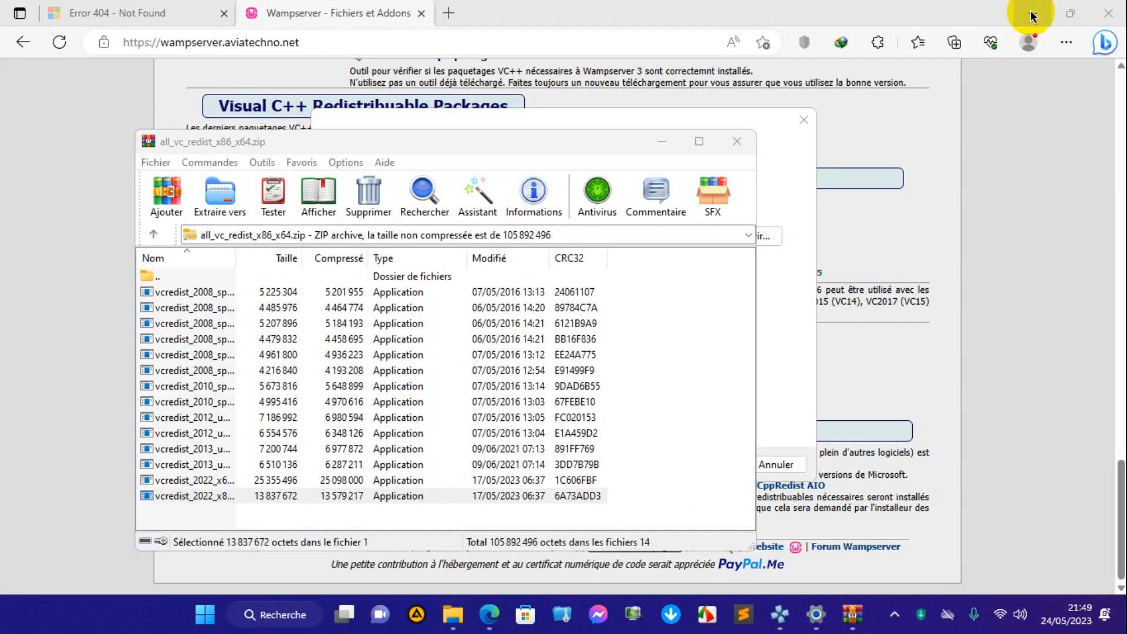
pyautogui.click(1031, 13)
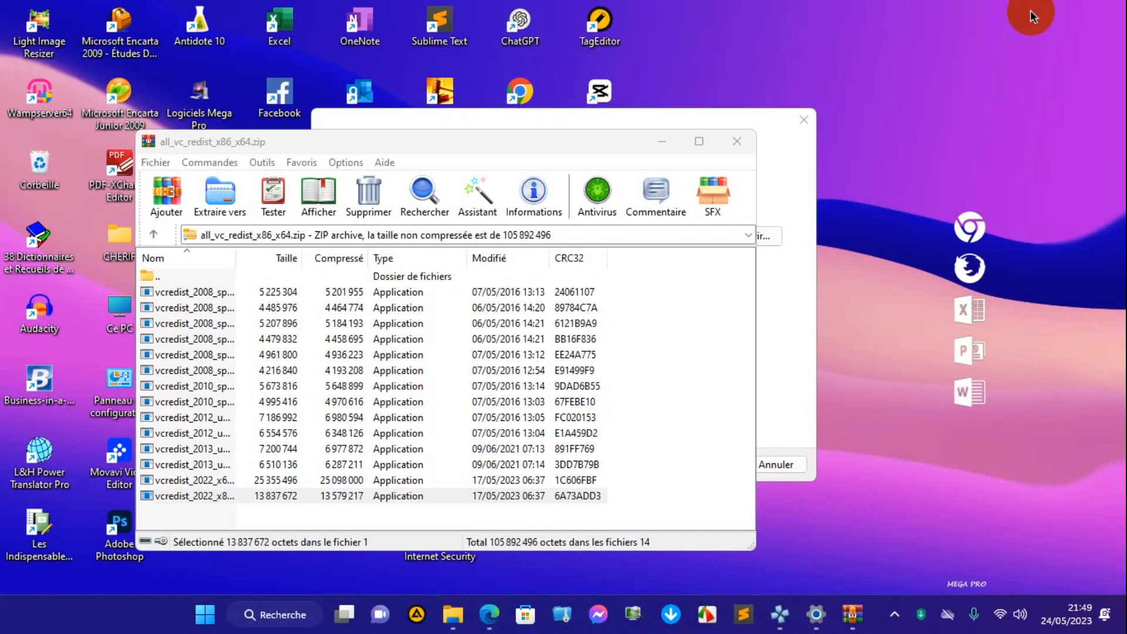
pyautogui.click(662, 141)
pyautogui.click(802, 120)
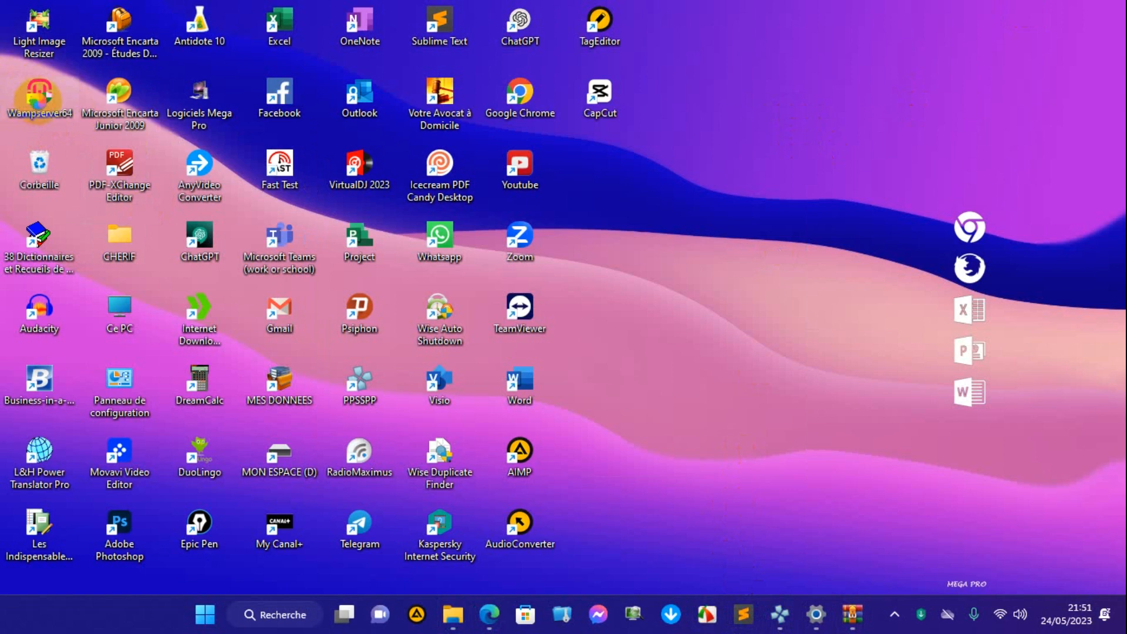
# Launch Wampserver64 from its desktop shortcut.
pyautogui.rightClick(38, 97)
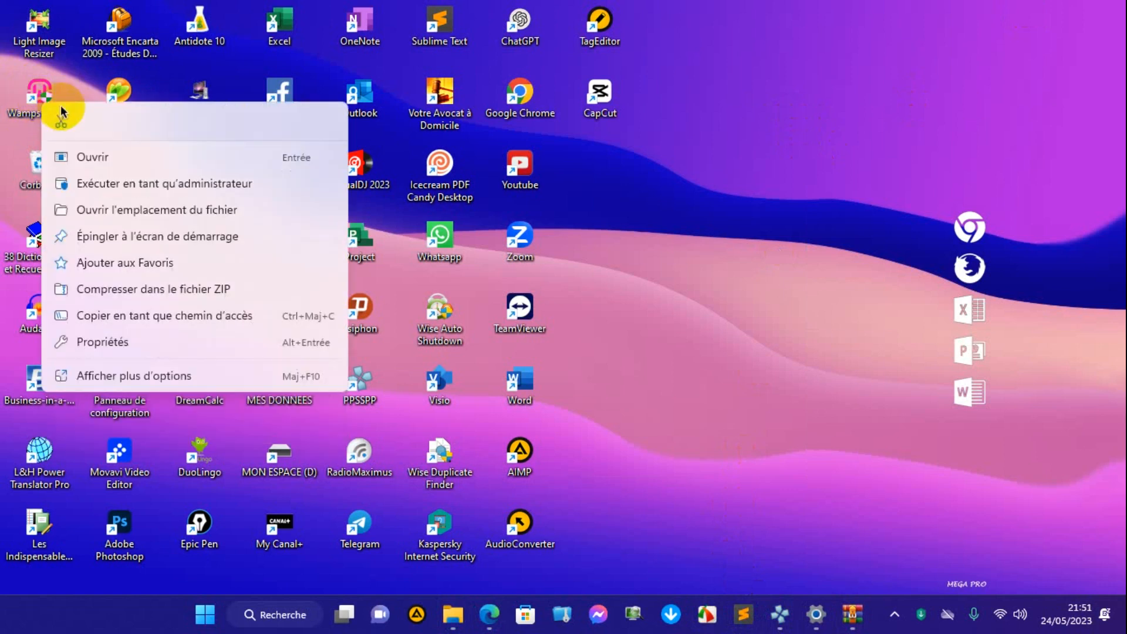
pyautogui.click(99, 159)
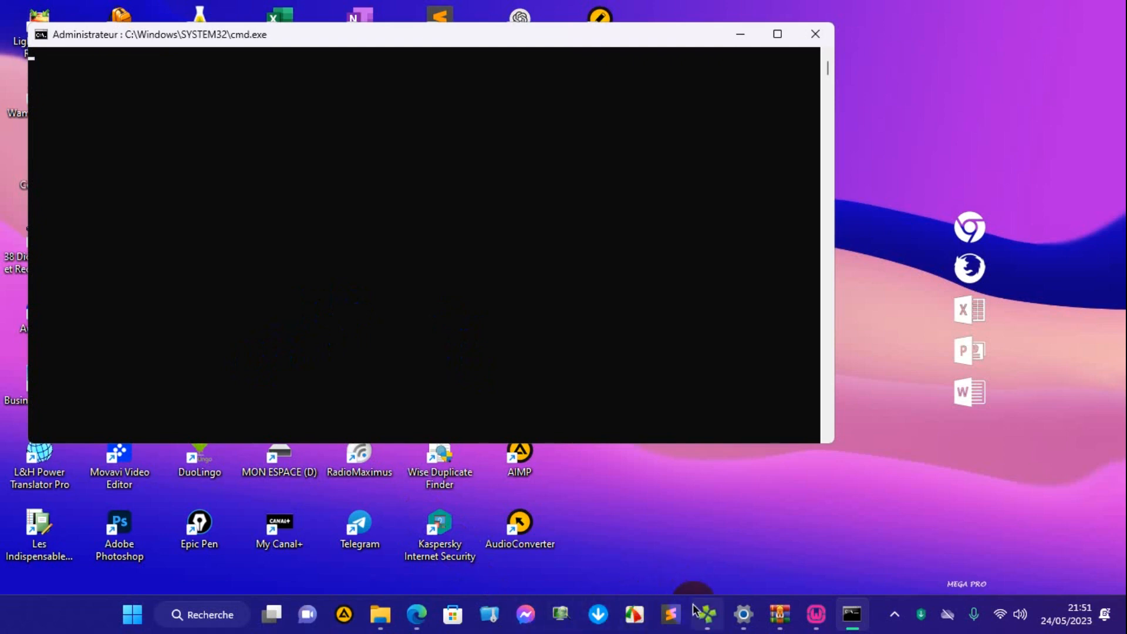
pyautogui.click(643, 627)
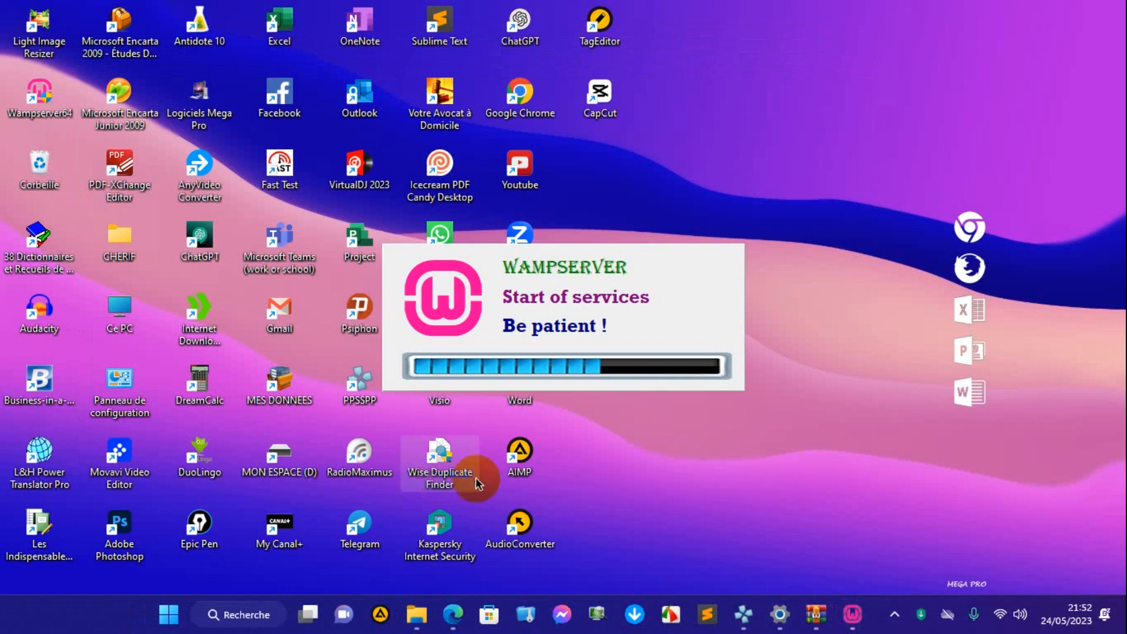
# Check the service status on the Wampserver notification icon and open its Localhost home page.
pyautogui.click(893, 625)
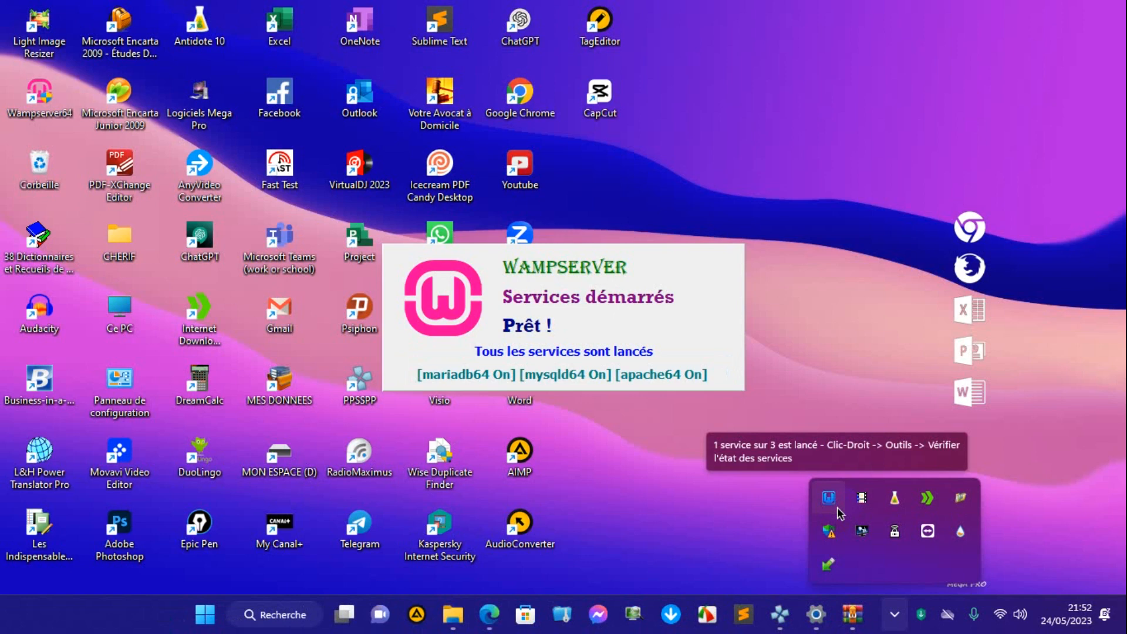
pyautogui.click(593, 279)
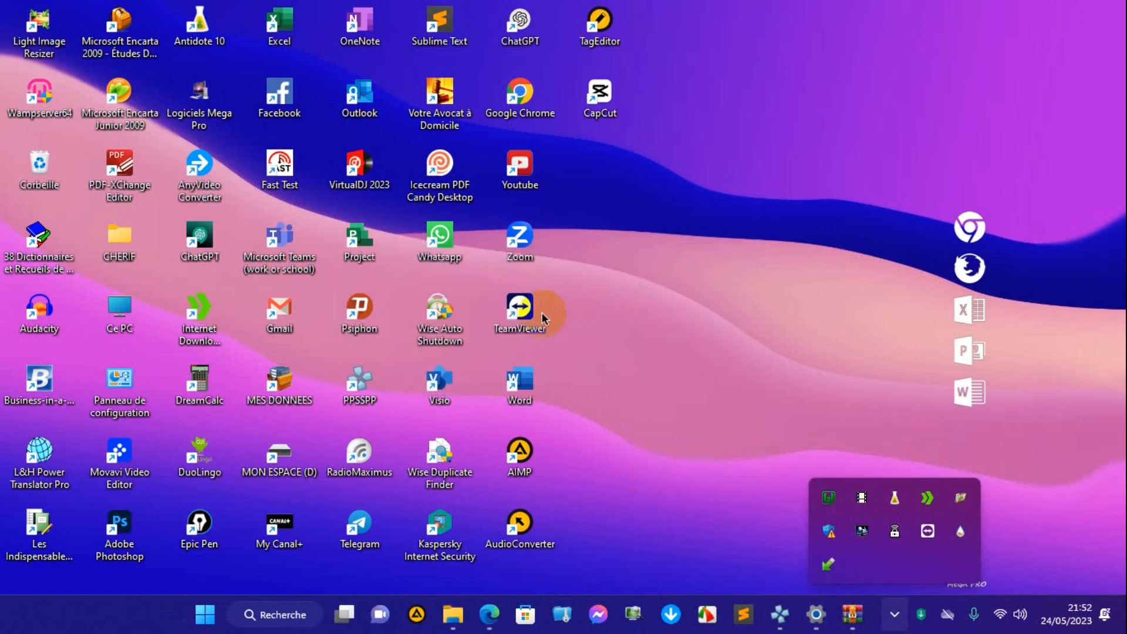
pyautogui.click(836, 505)
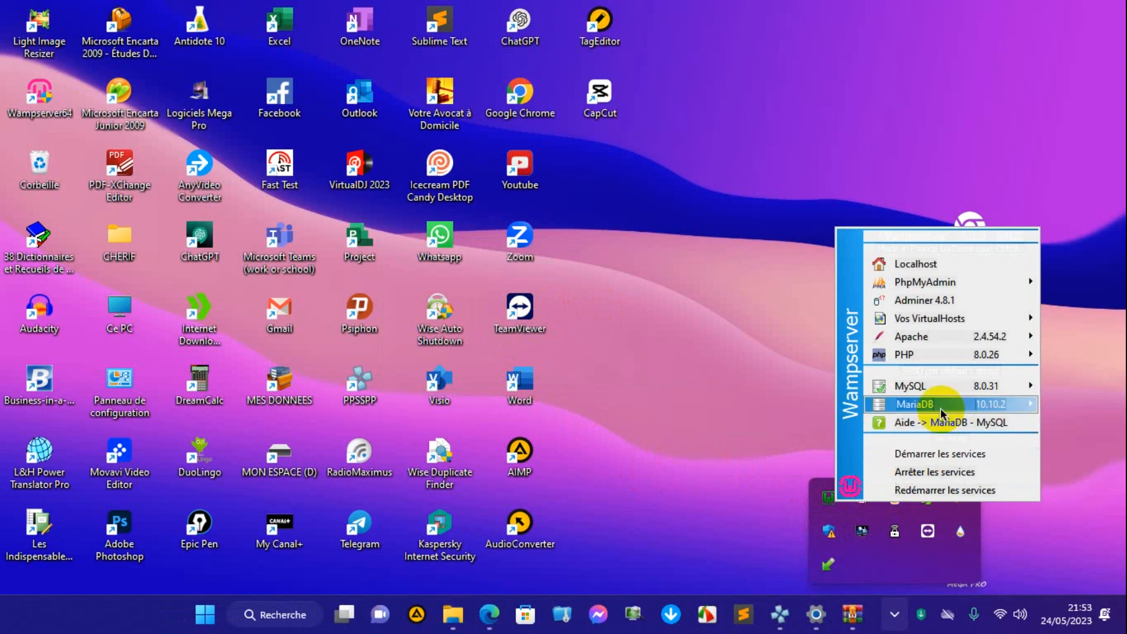
pyautogui.click(938, 237)
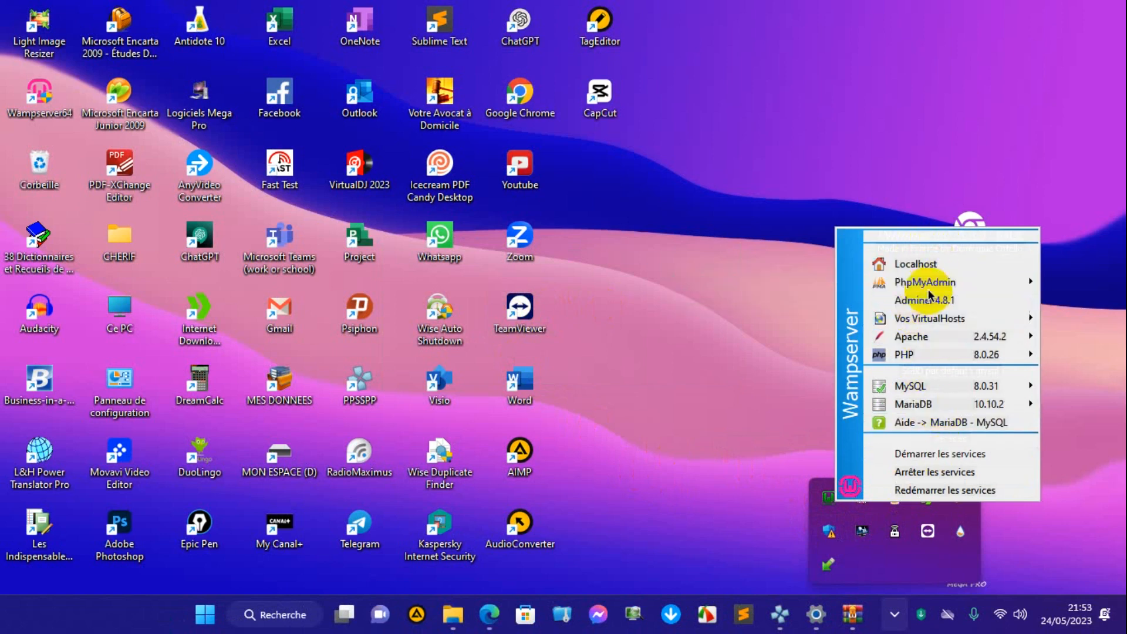
pyautogui.moveTo(922, 282)
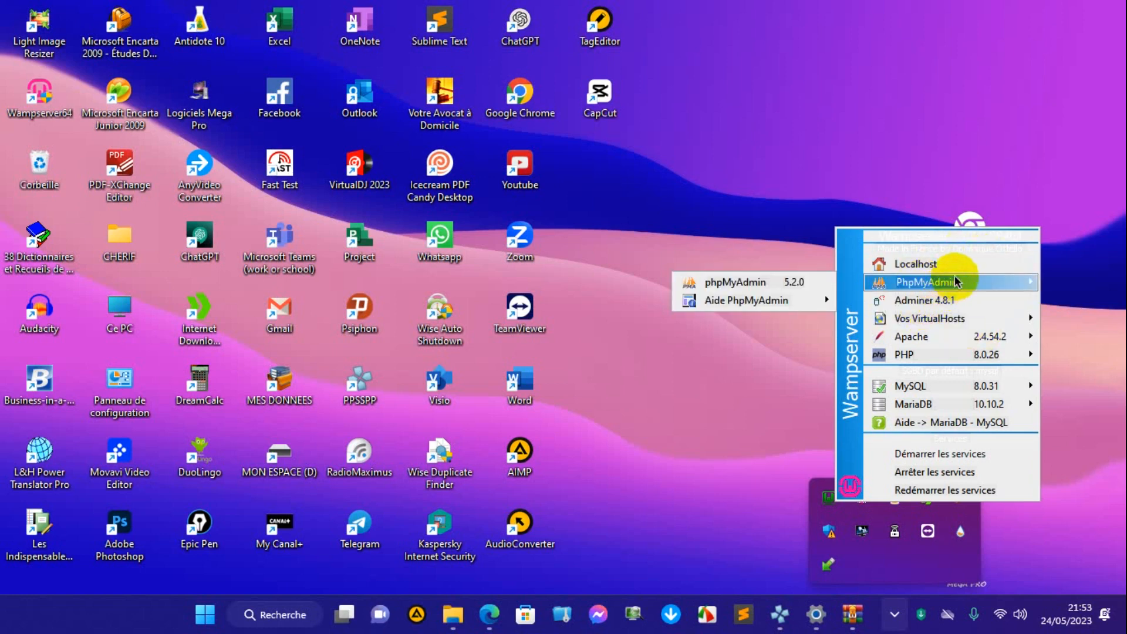
pyautogui.click(921, 264)
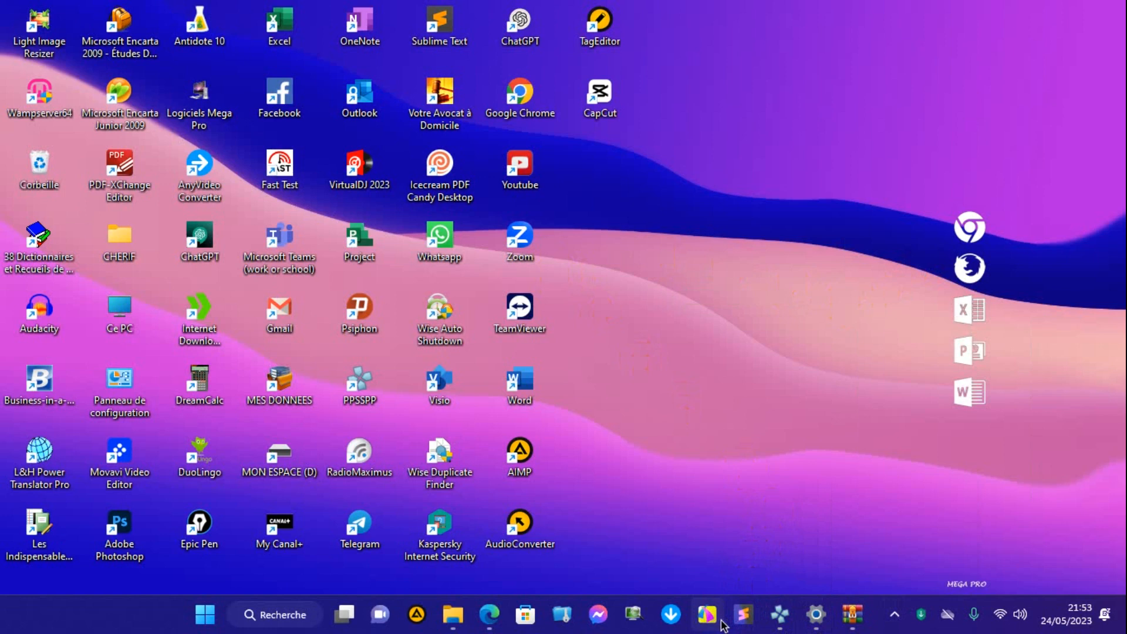
pyautogui.click(716, 619)
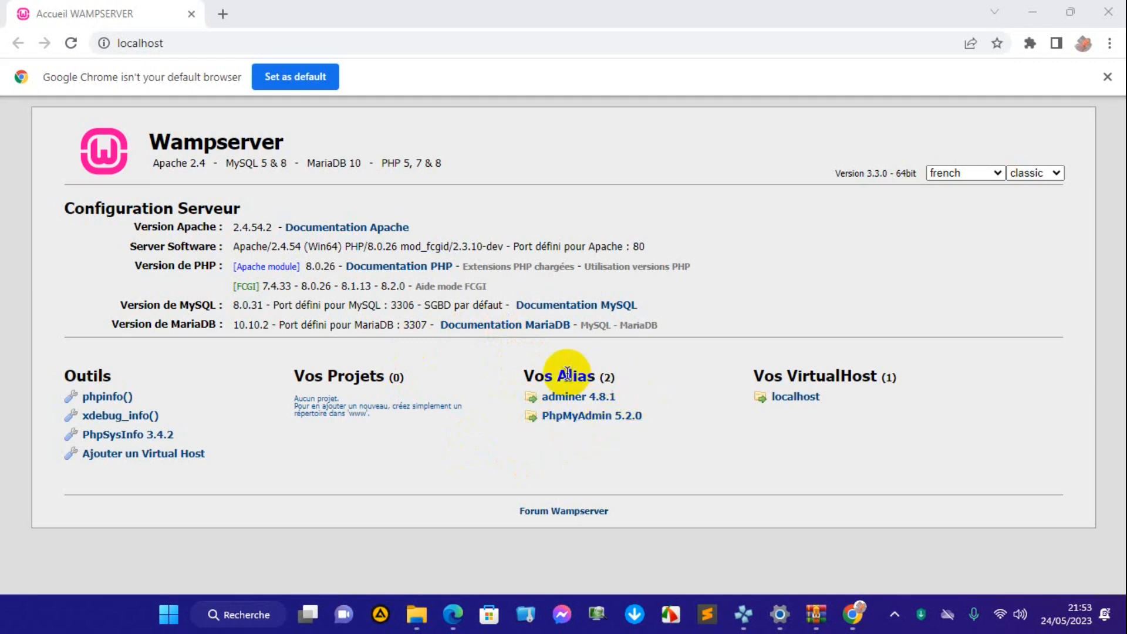
# Open the PhpMyAdmin 5.2.0 alias from the Wampserver home page and enter admin as the login username.
pyautogui.click(581, 419)
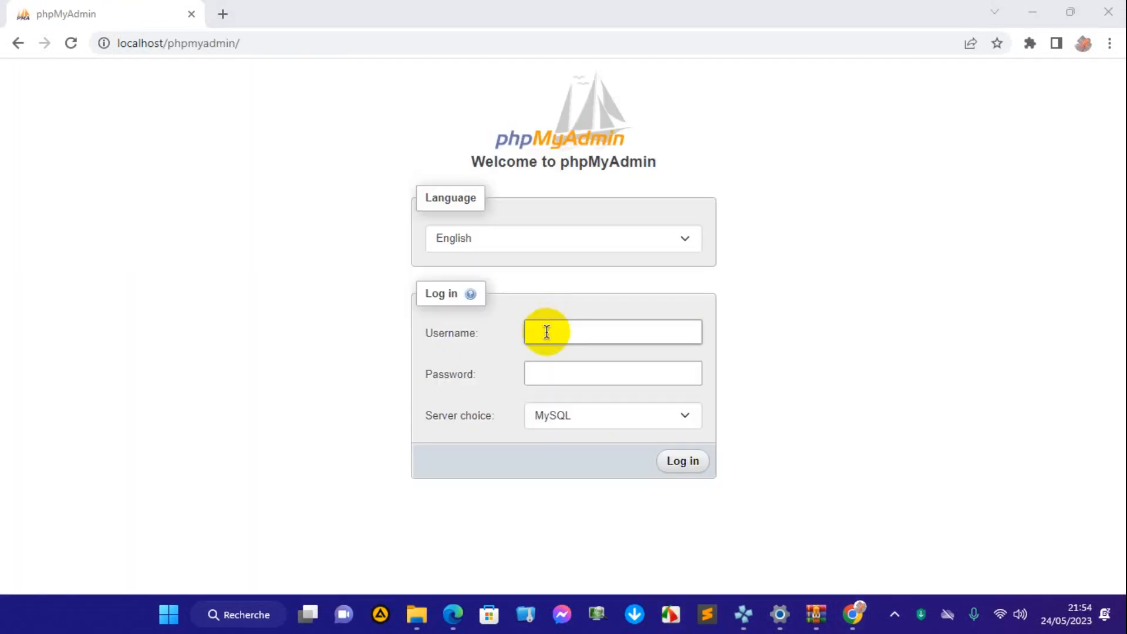
pyautogui.click(547, 332)
pyautogui.write('ad')
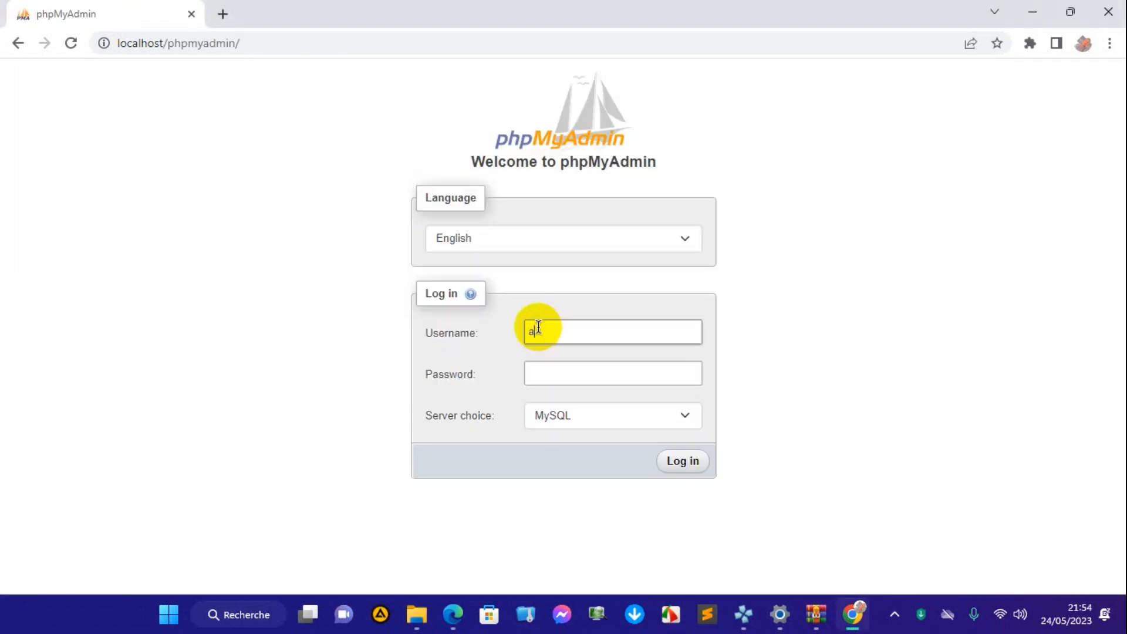
pyautogui.write('min')
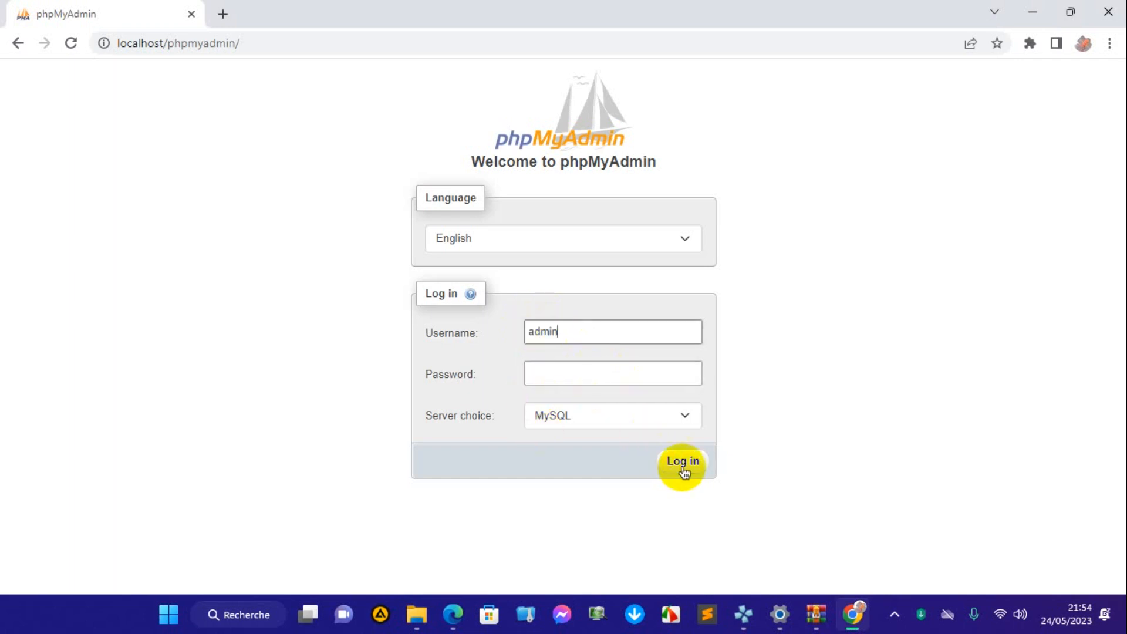